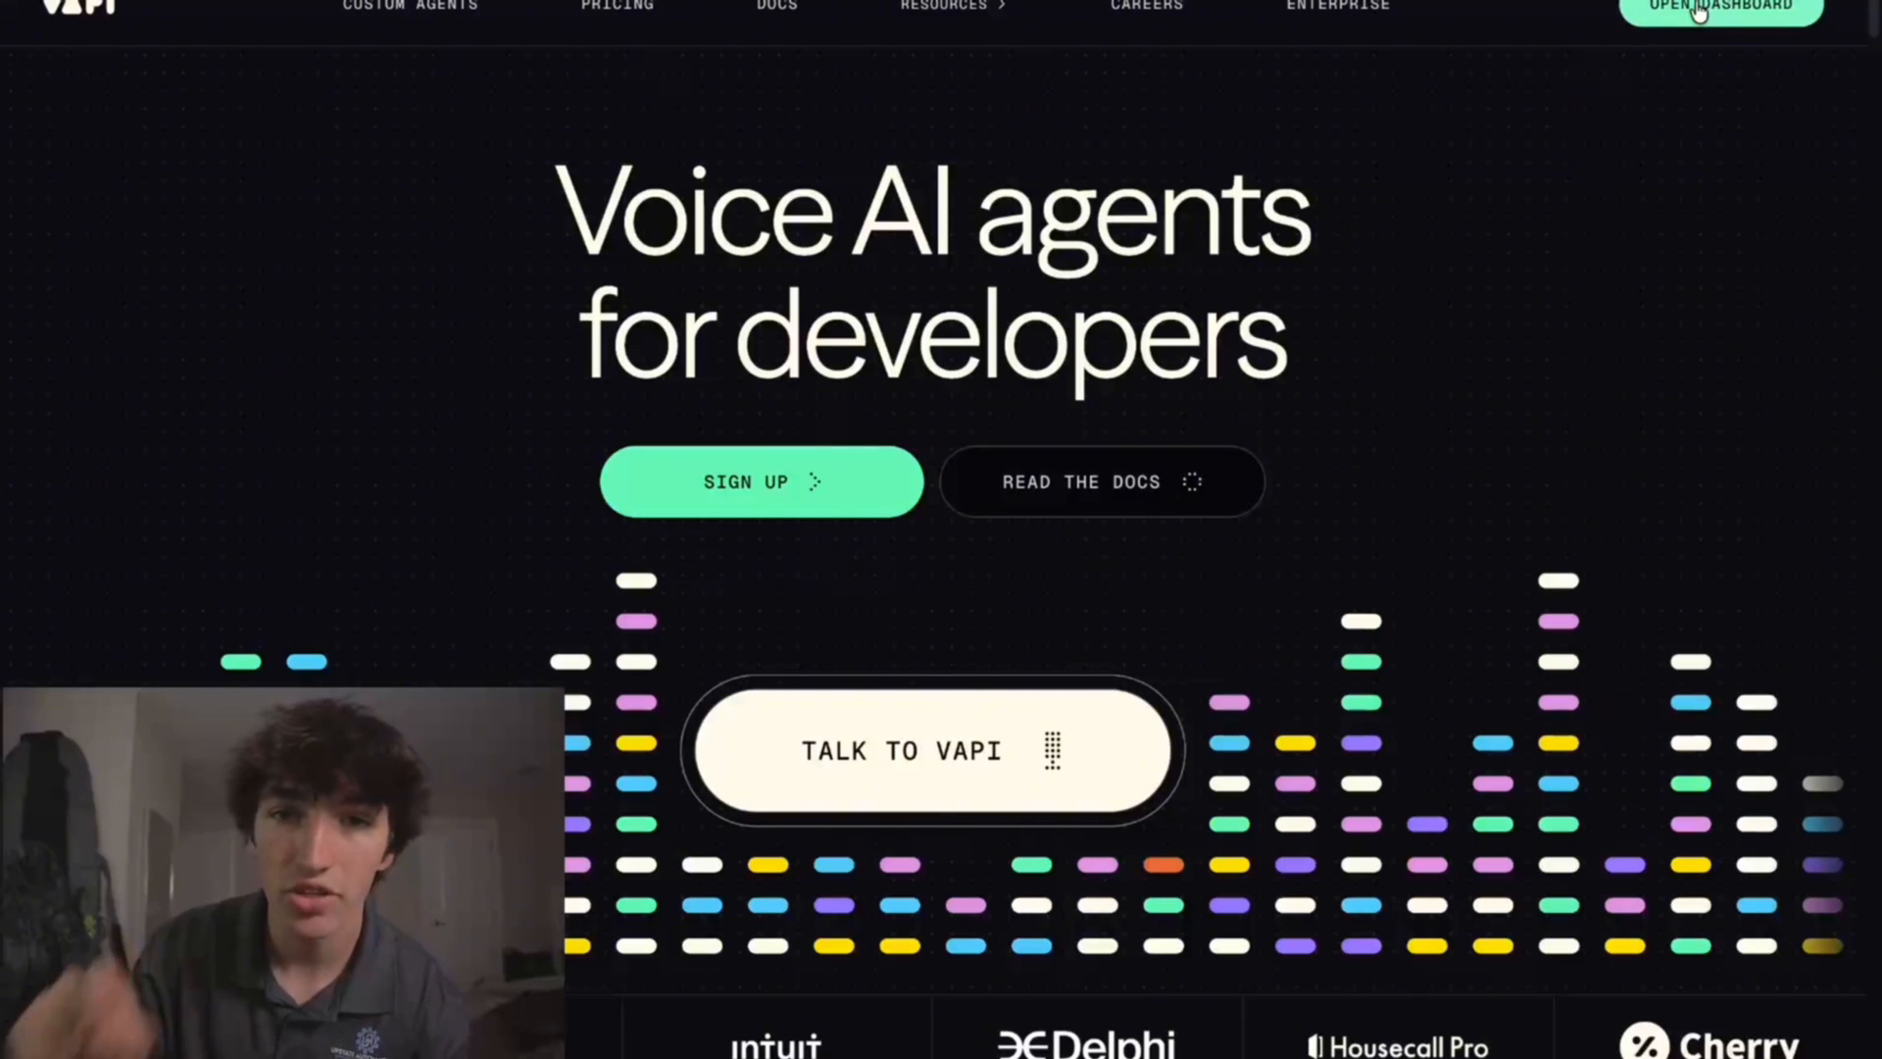
# Step: Open the dashboard's assistants and create a new assistant named Rachel from the Blank Template
pyautogui.click(1699, 12)
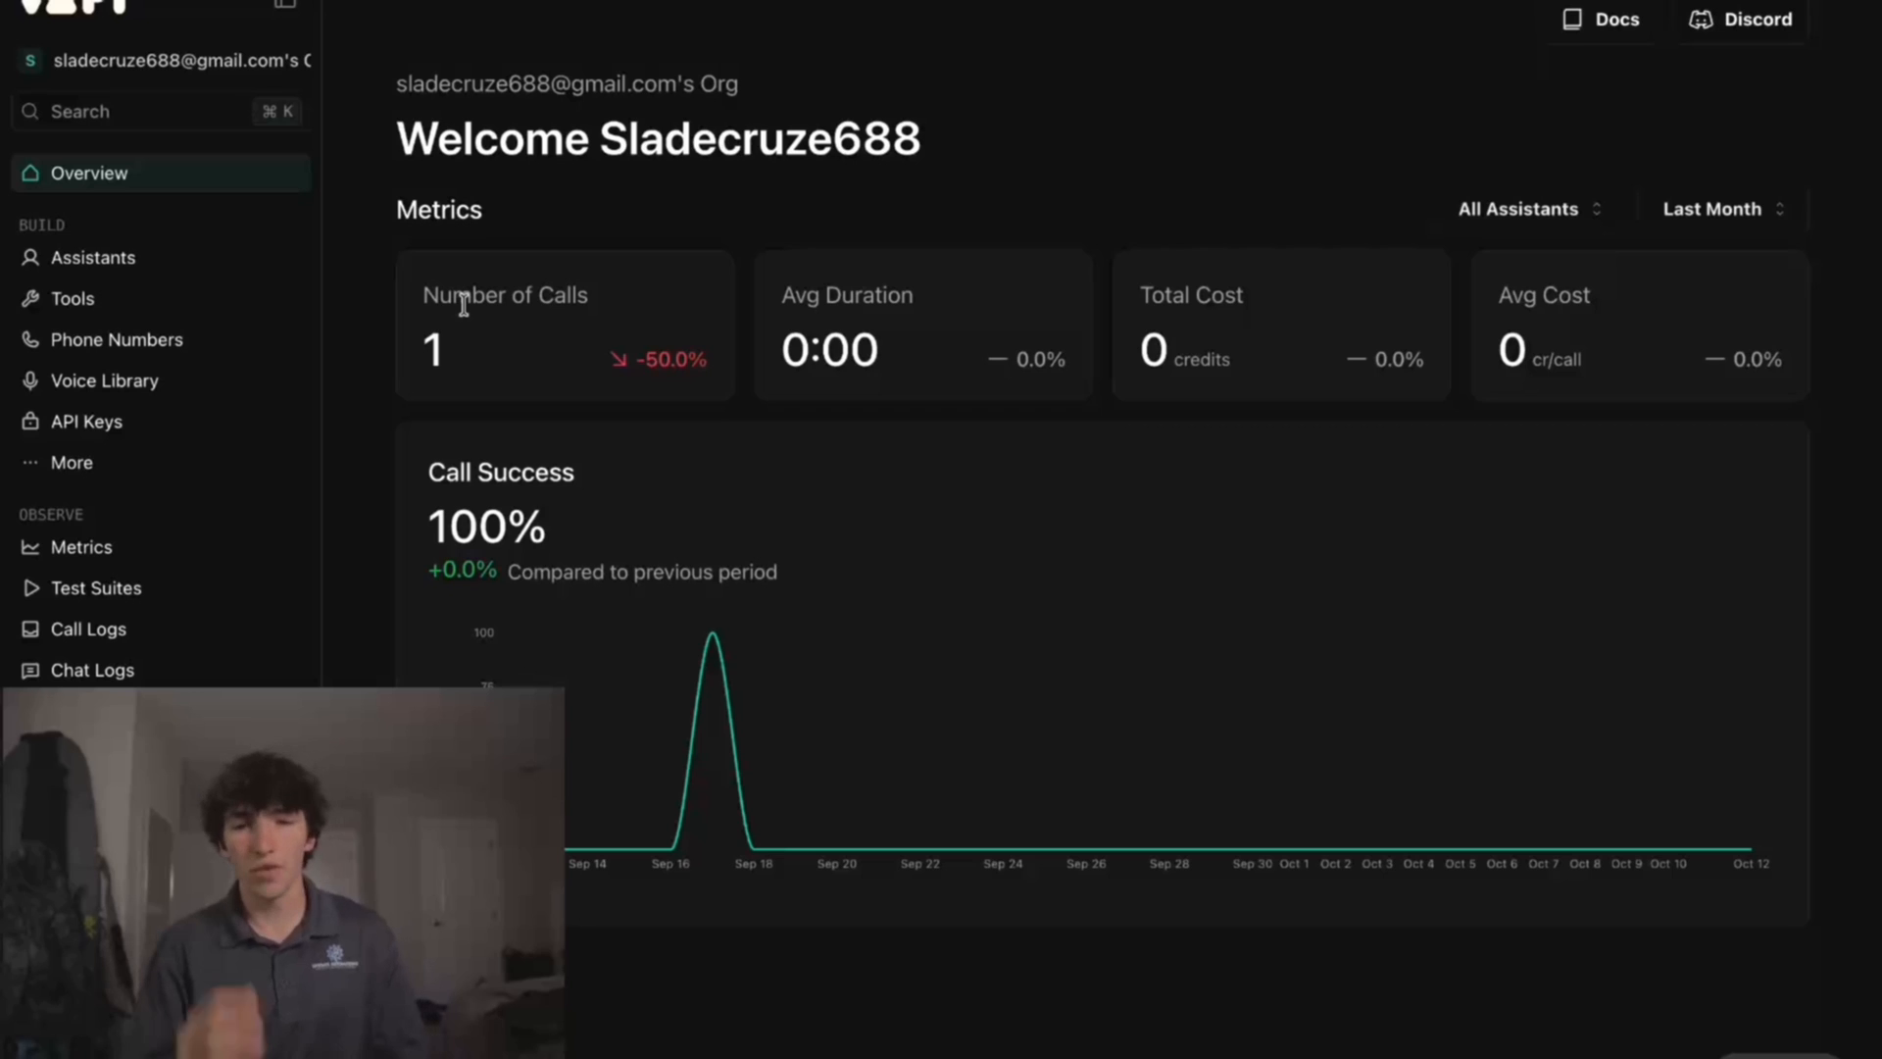
pyautogui.click(78, 259)
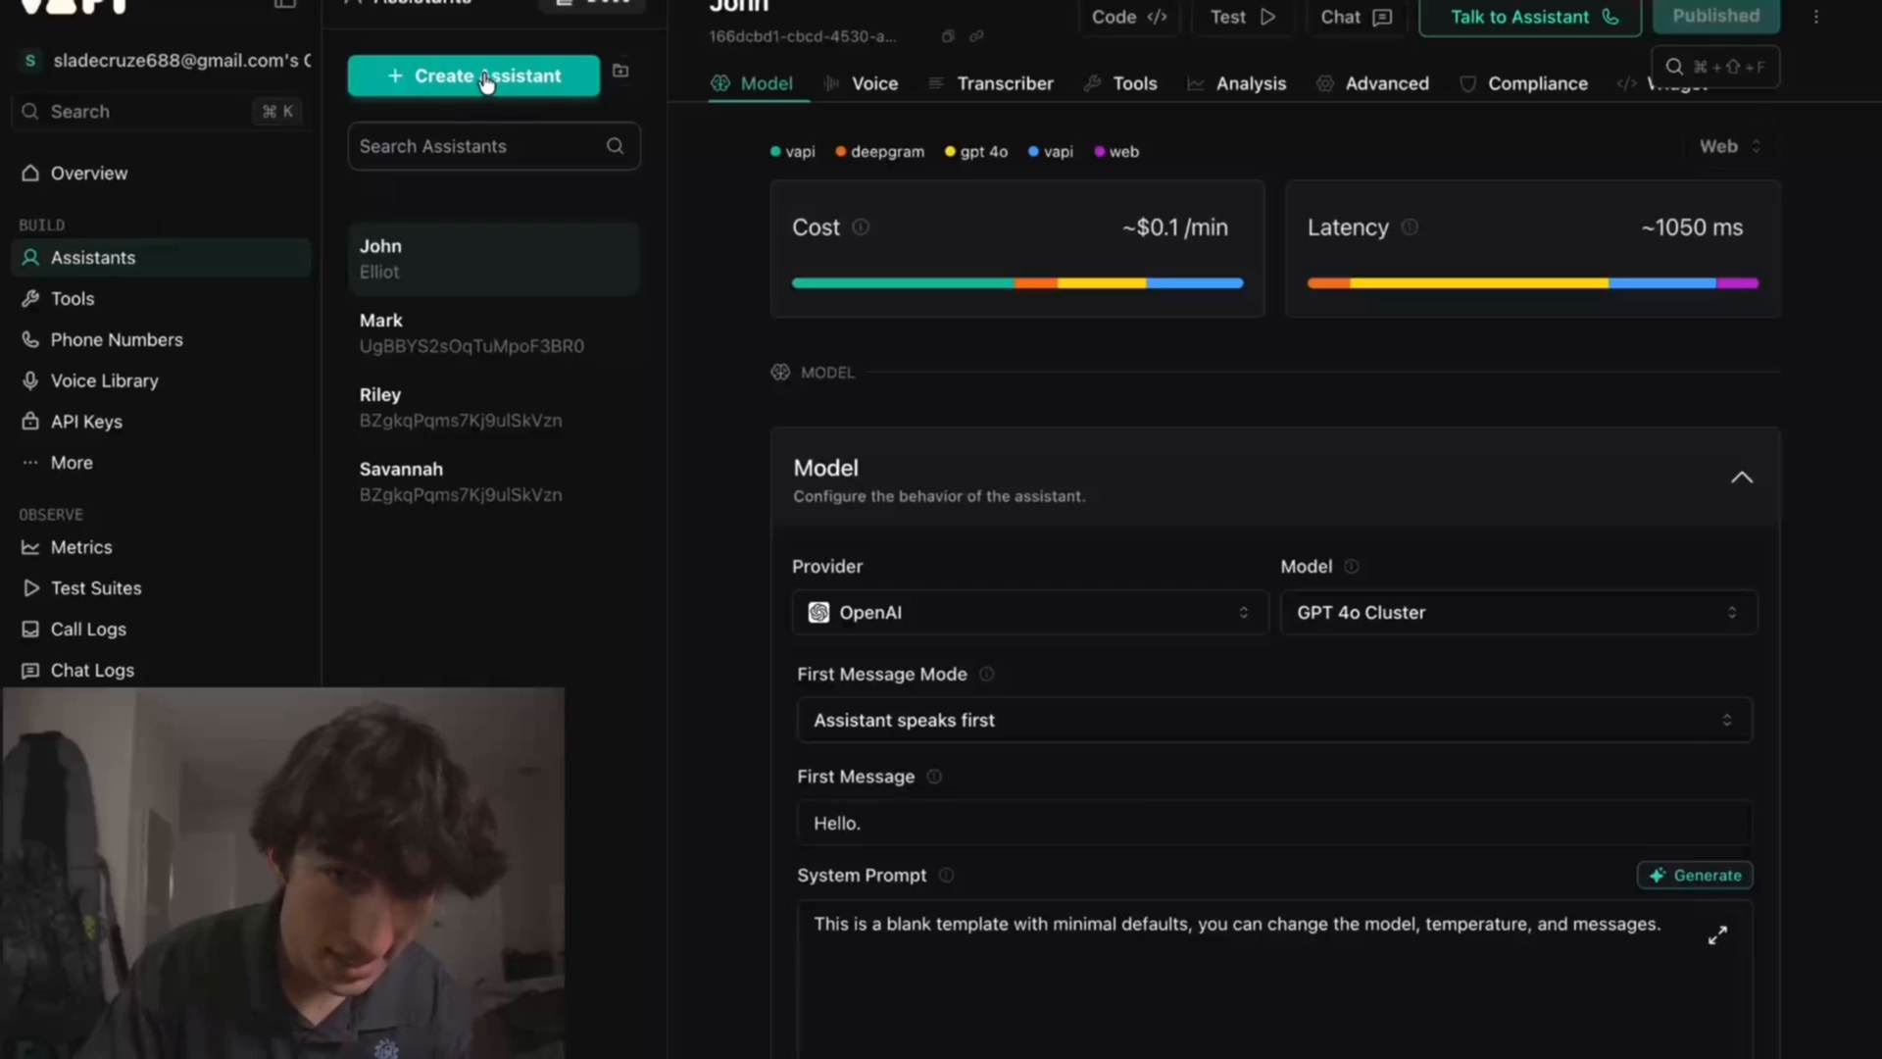
pyautogui.click(474, 84)
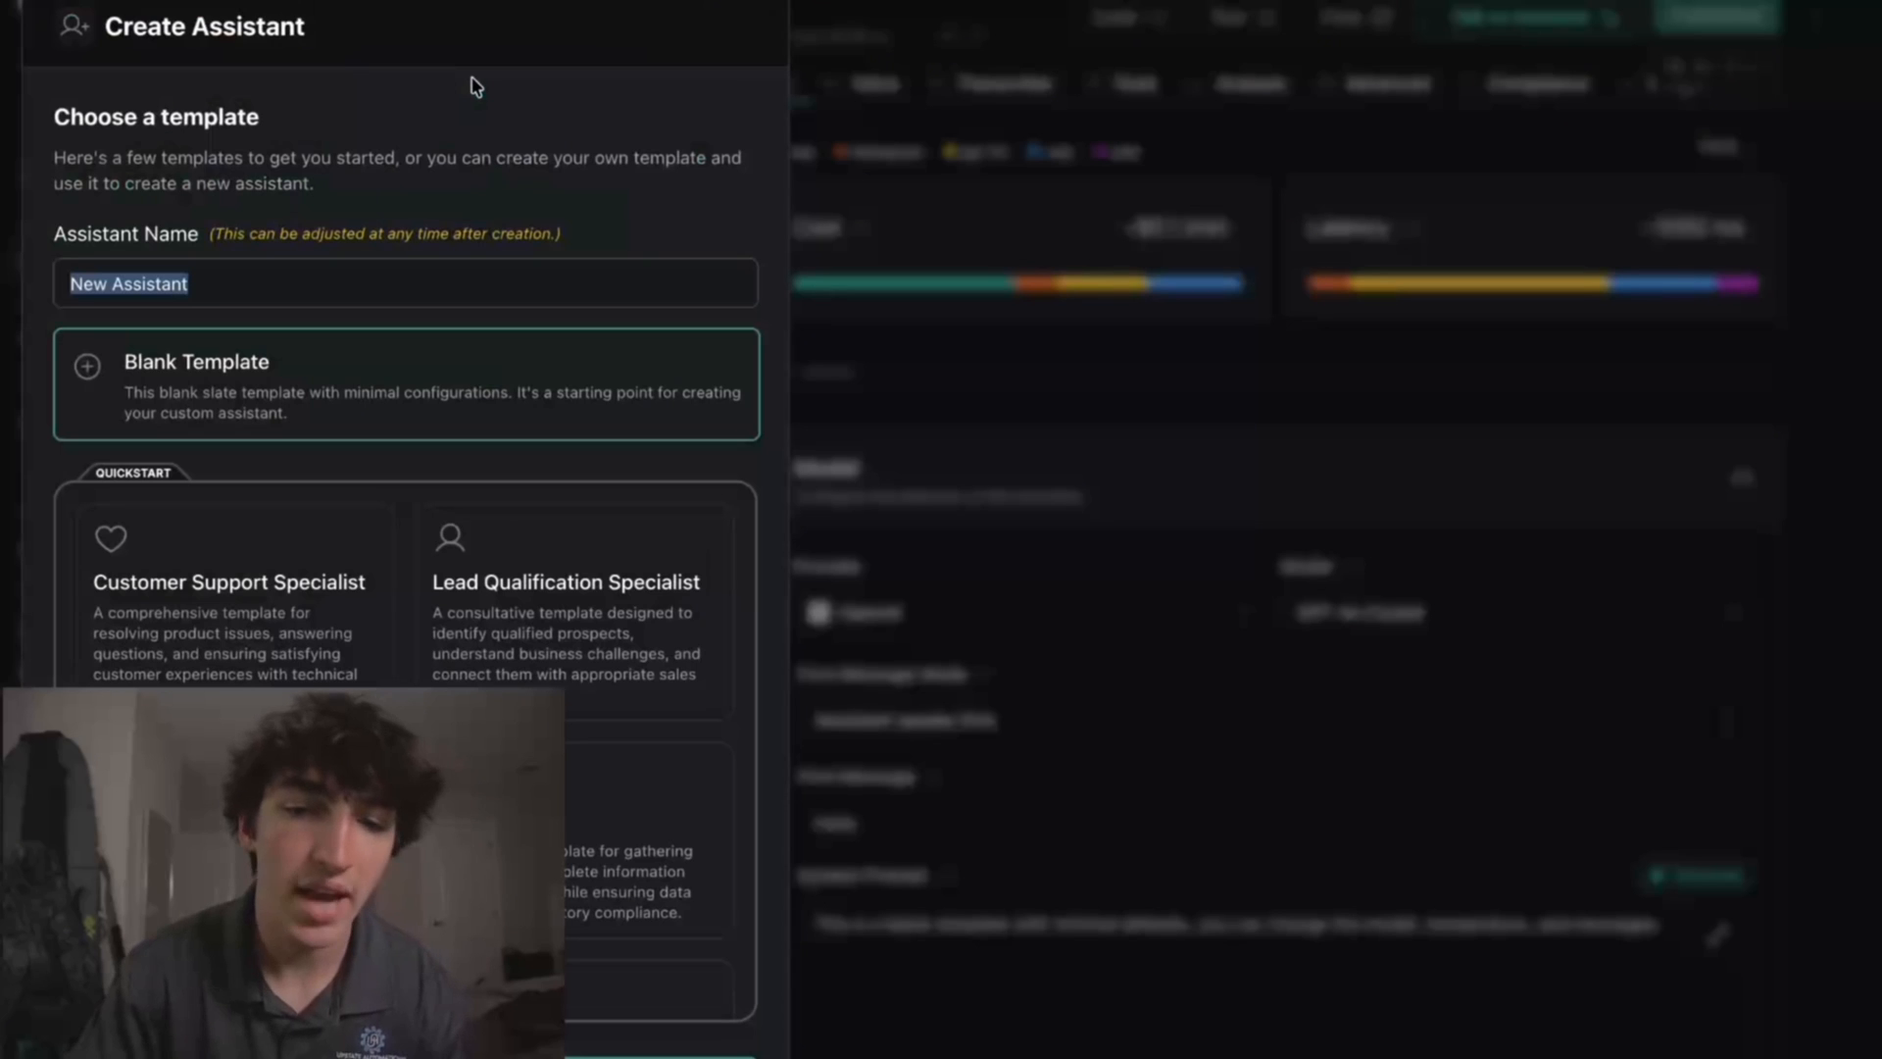
pyautogui.write('Rachel')
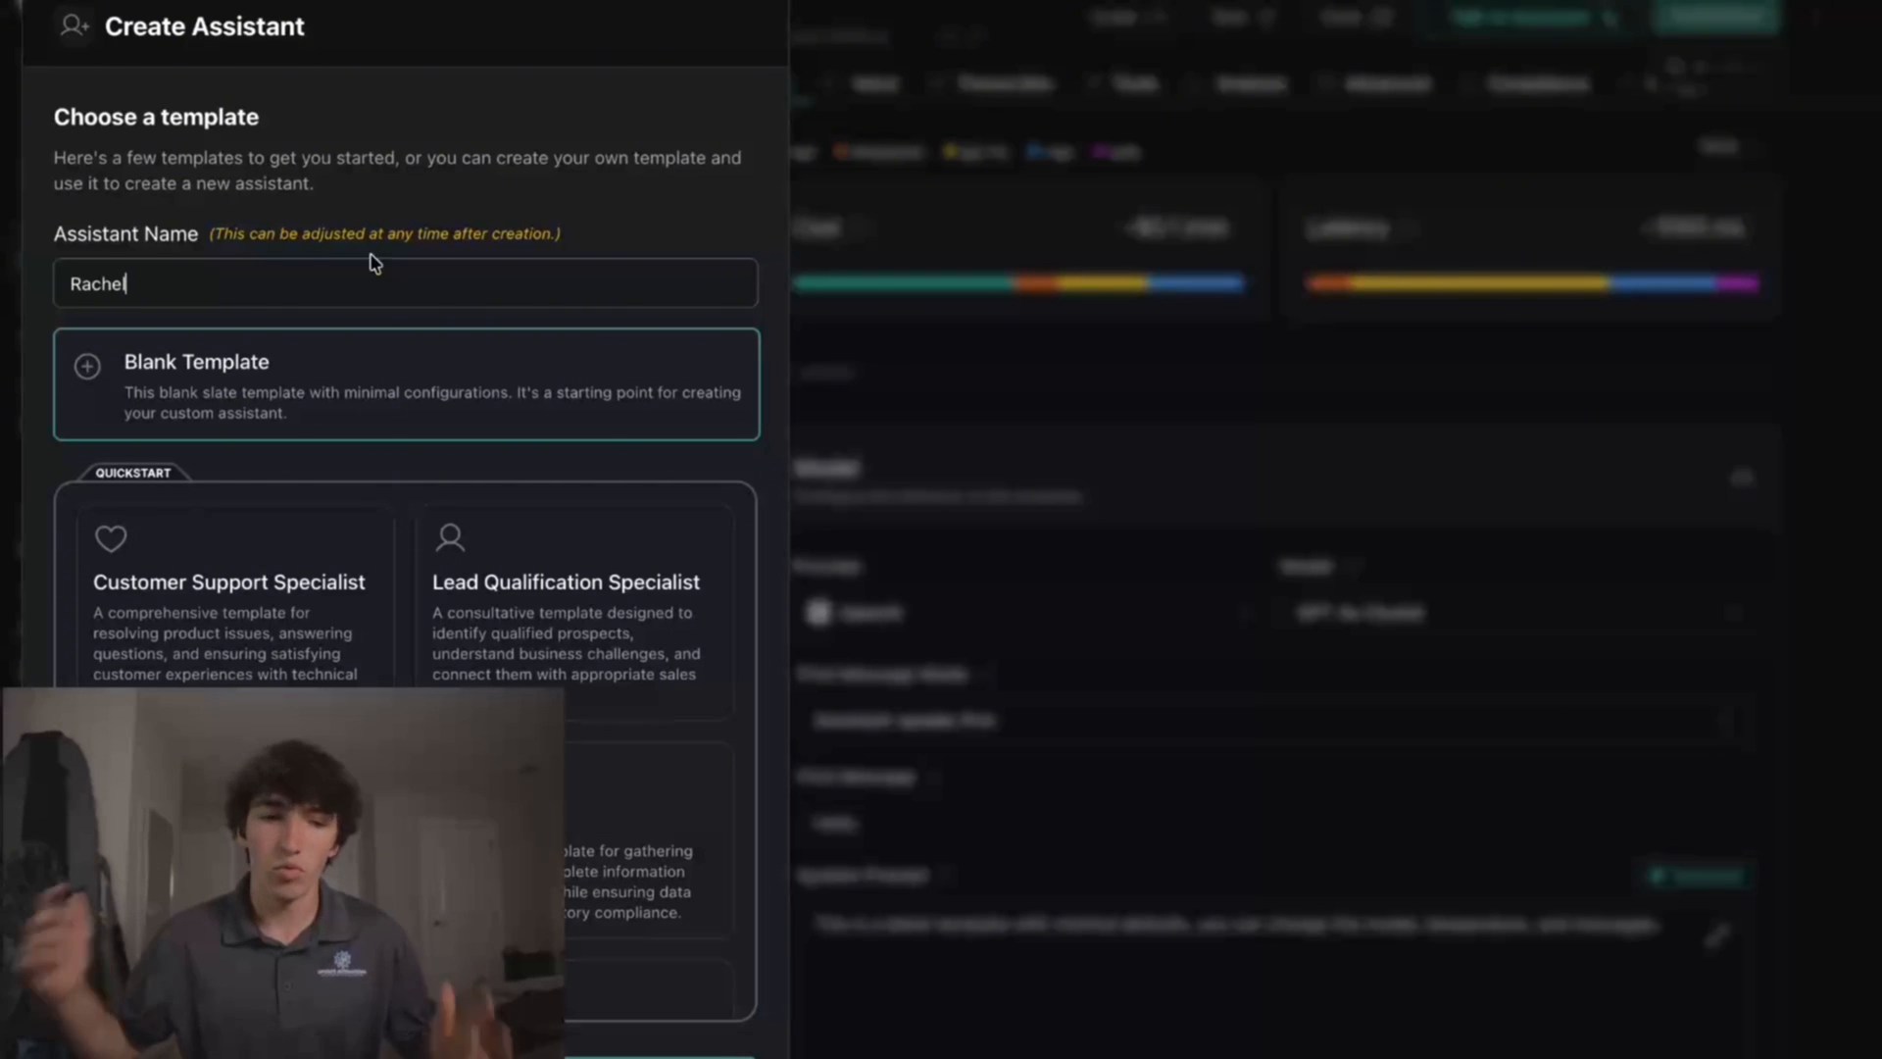
pyautogui.click(177, 396)
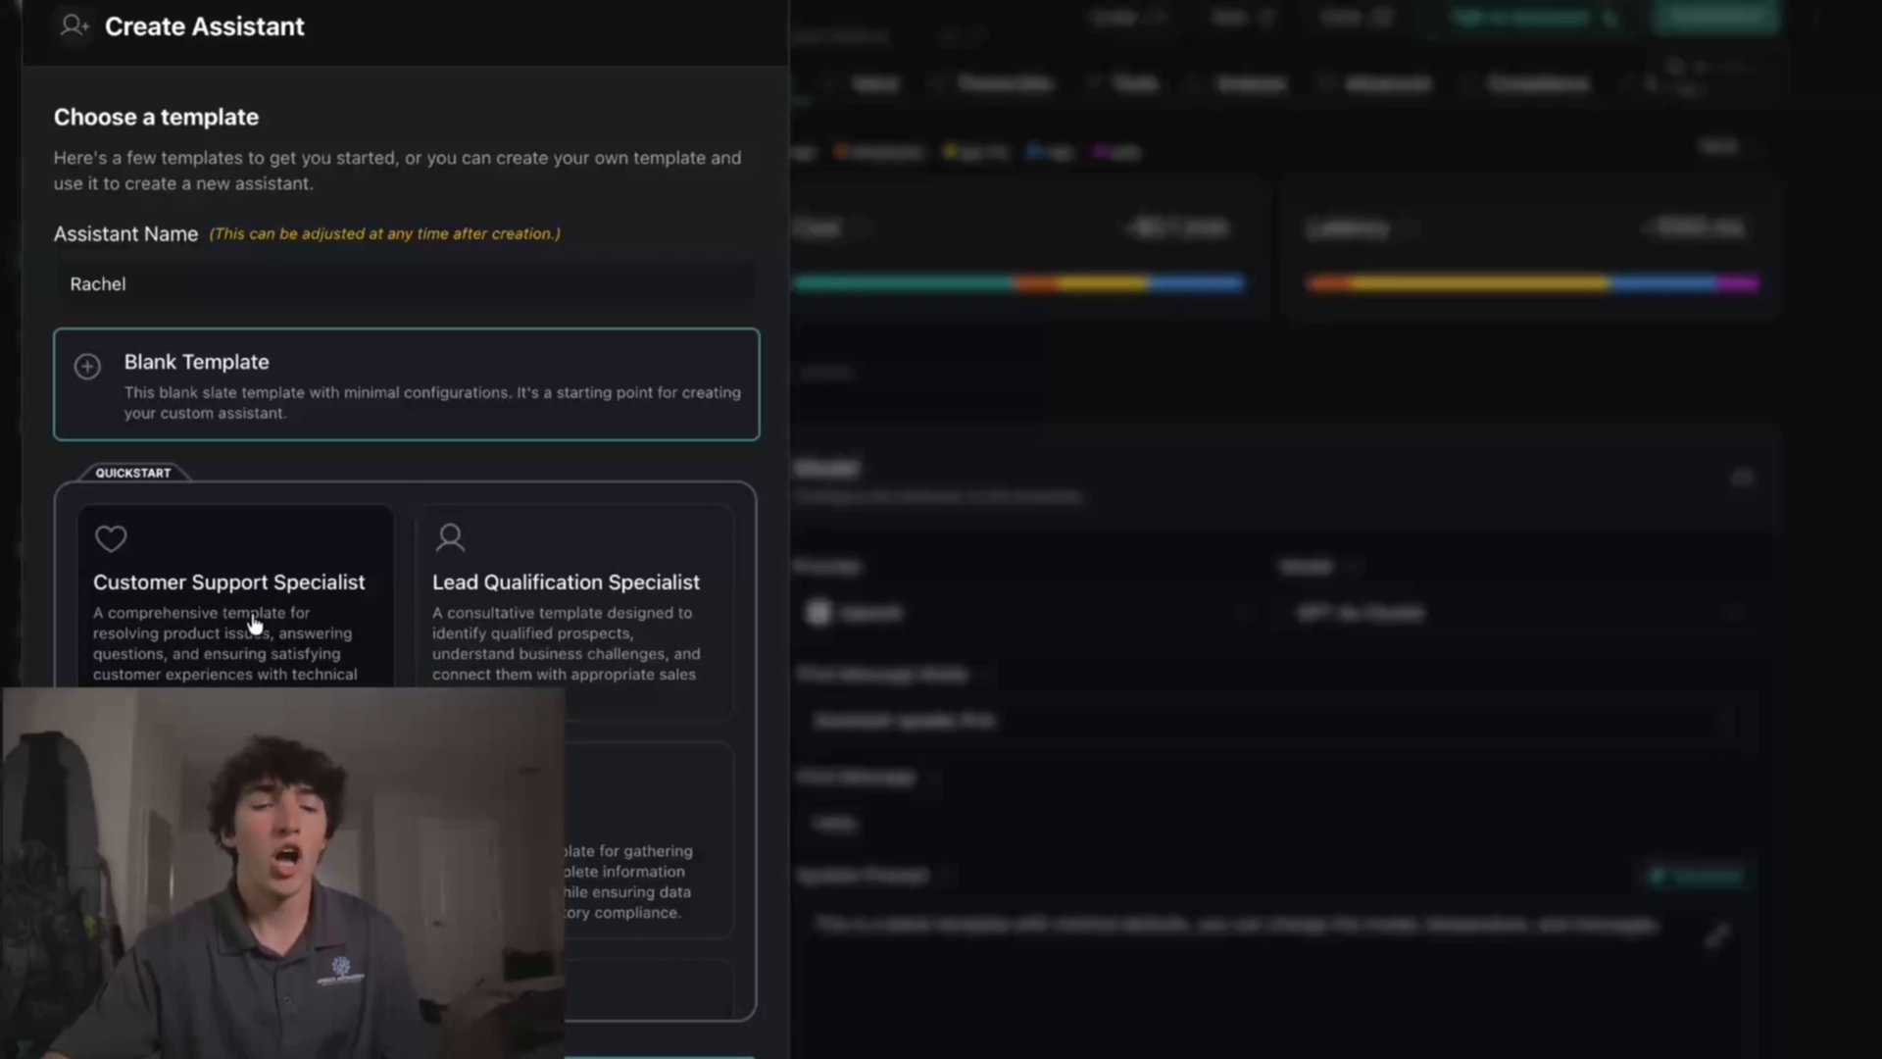
pyautogui.scroll(-2, 253, 624)
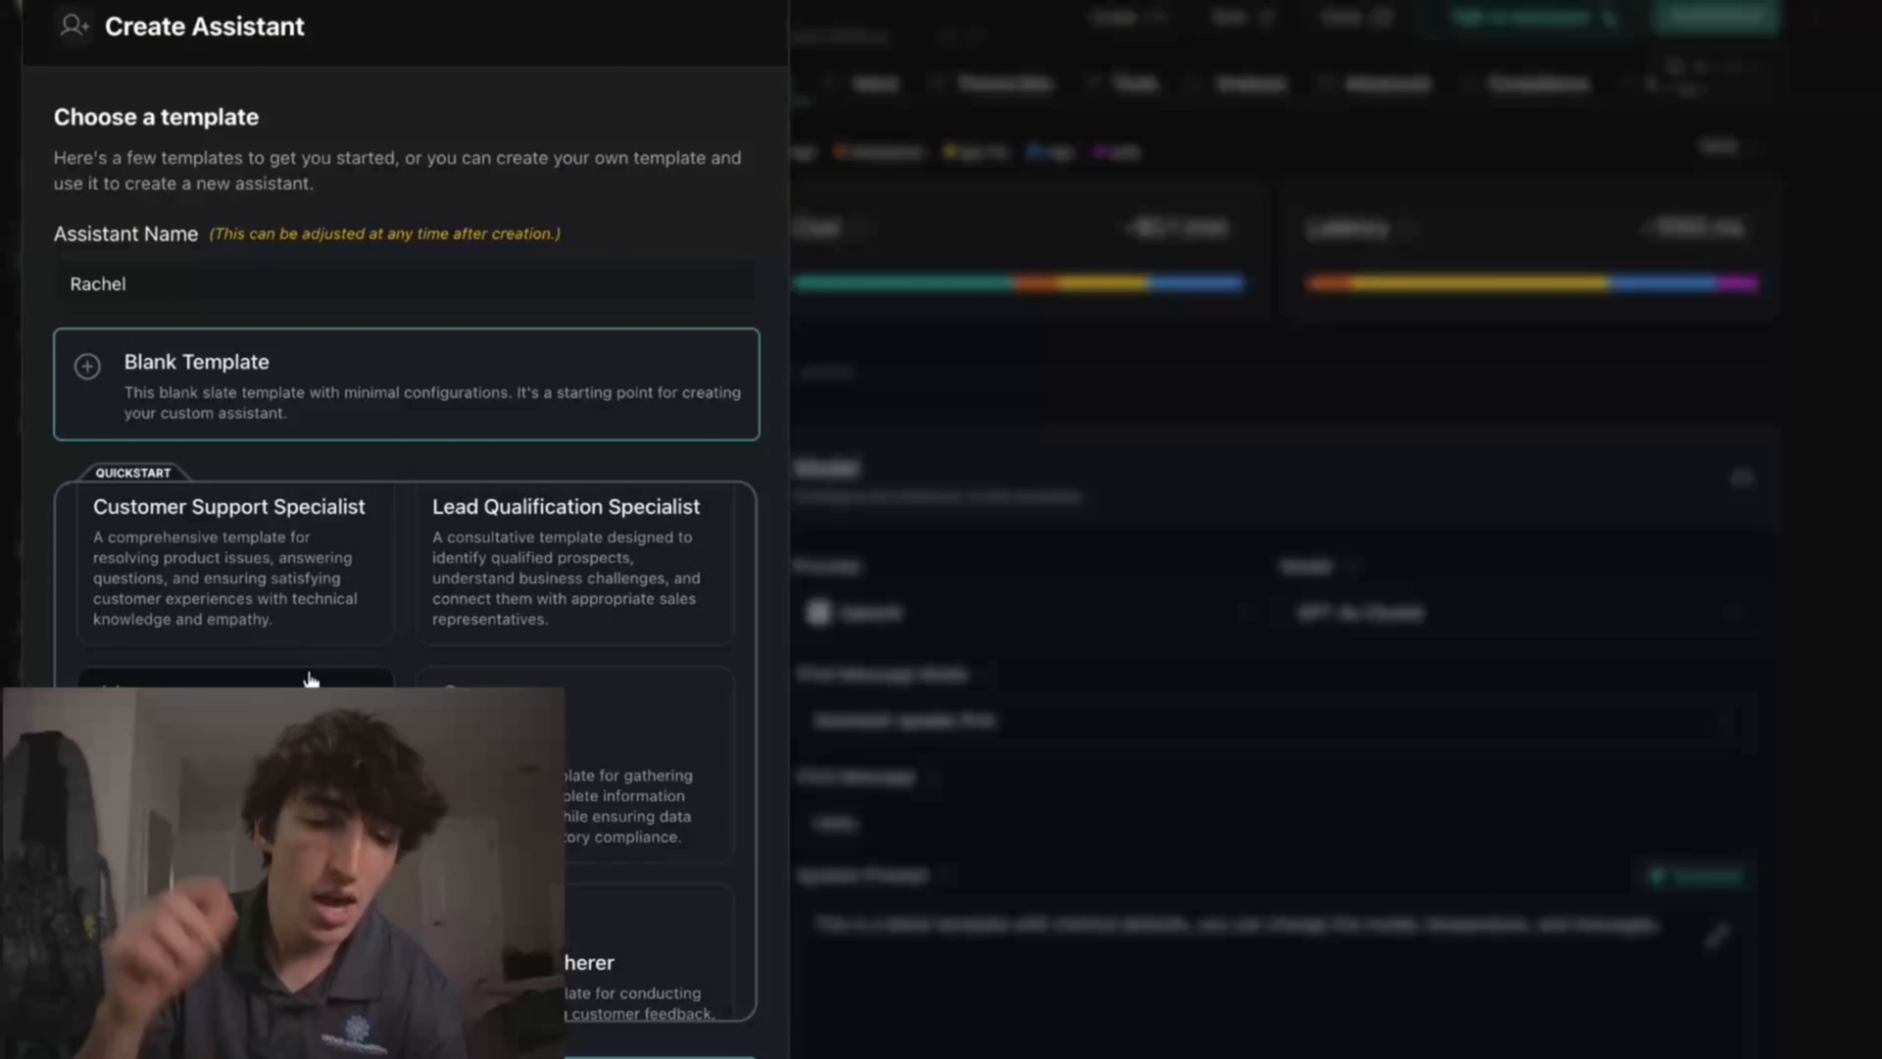
pyautogui.scroll(-3, 311, 680)
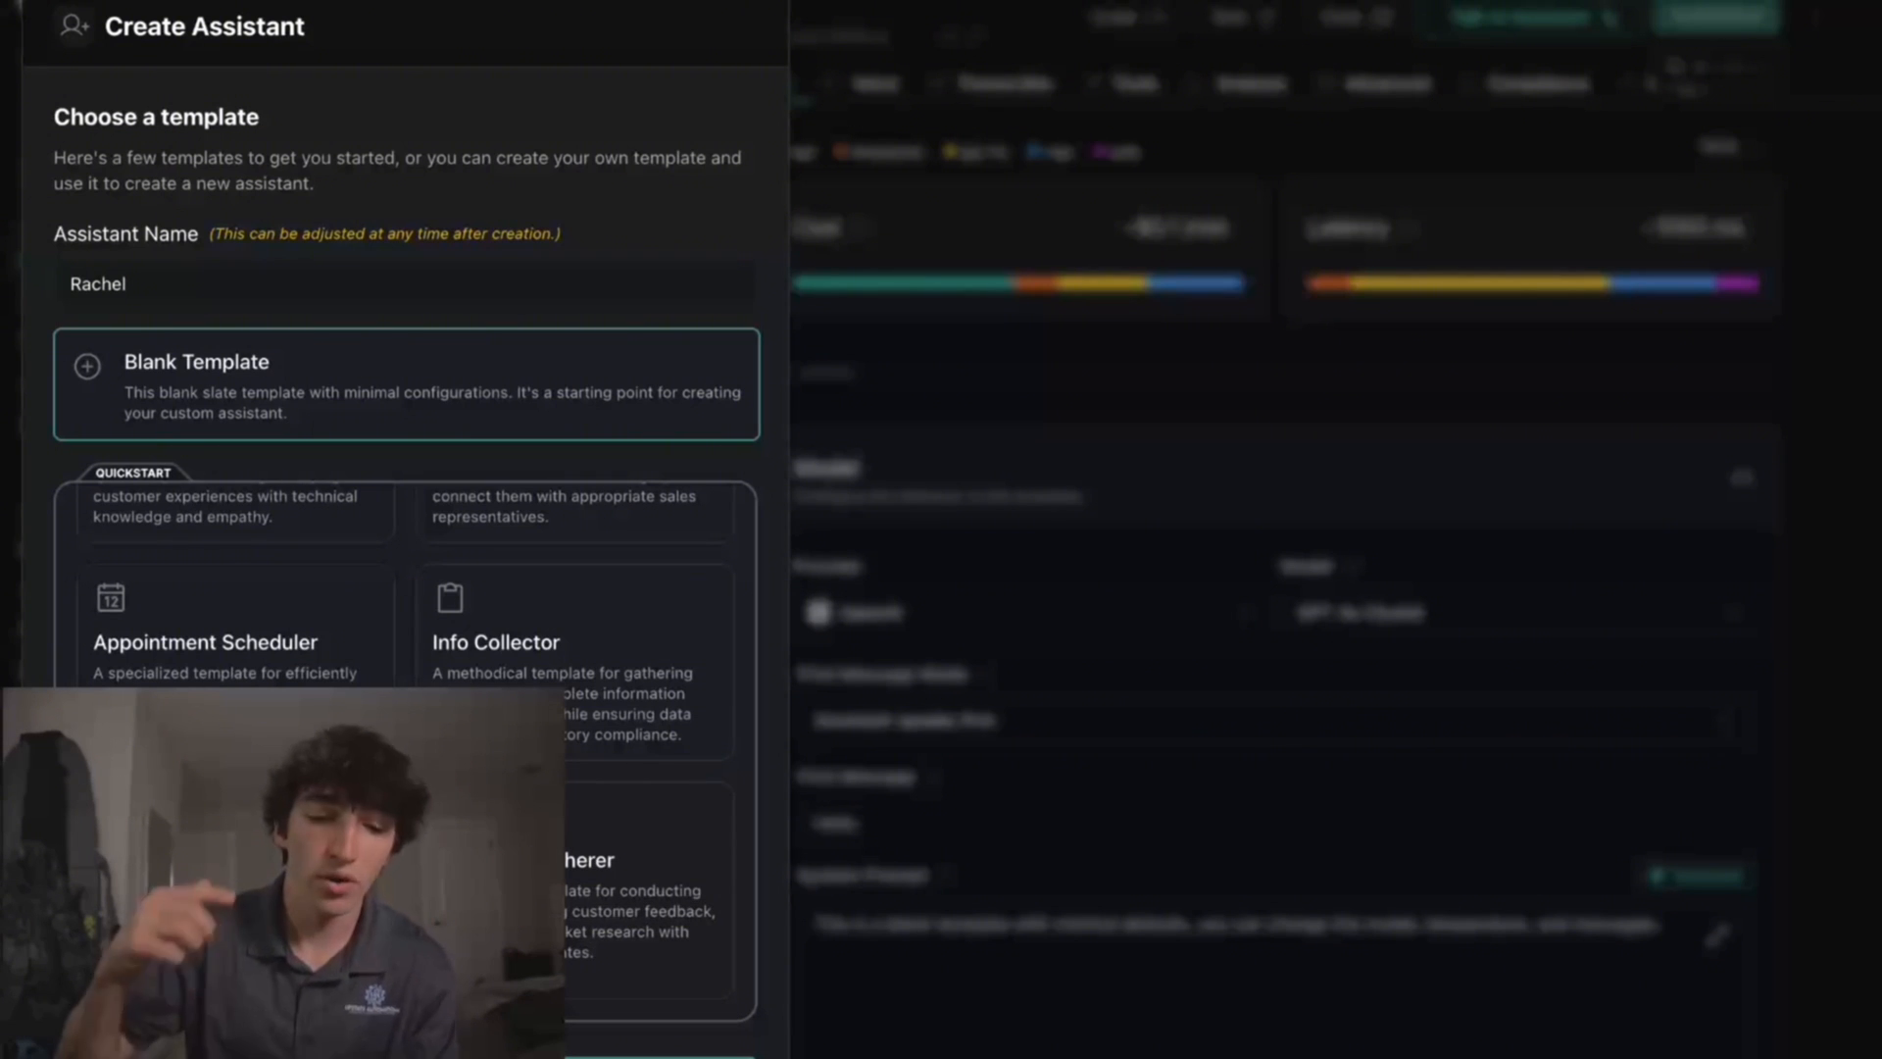
pyautogui.scroll(5, 344, 622)
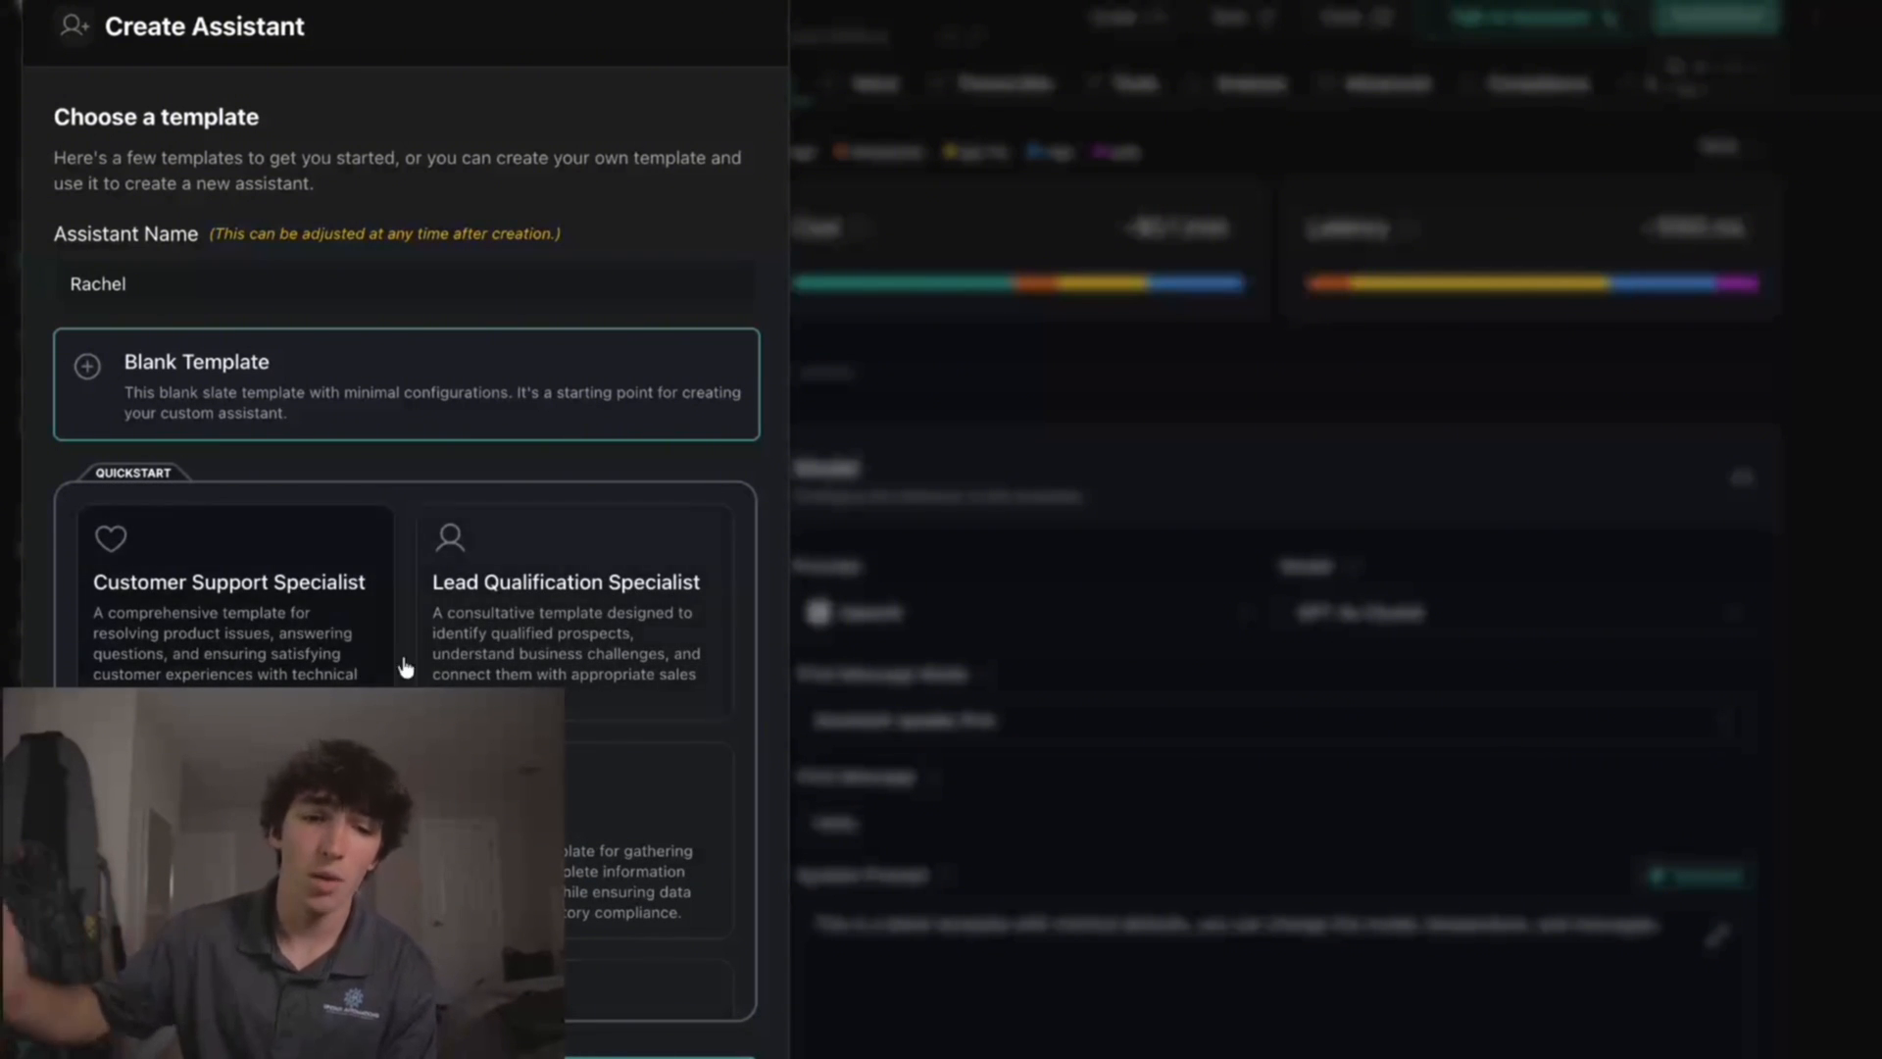
# Step: Replace the first message with Rachel's introduction as an AI Assistant for ABC Plumbing, calling about the form just filled out on the website
pyautogui.scroll(-1, 456, 681)
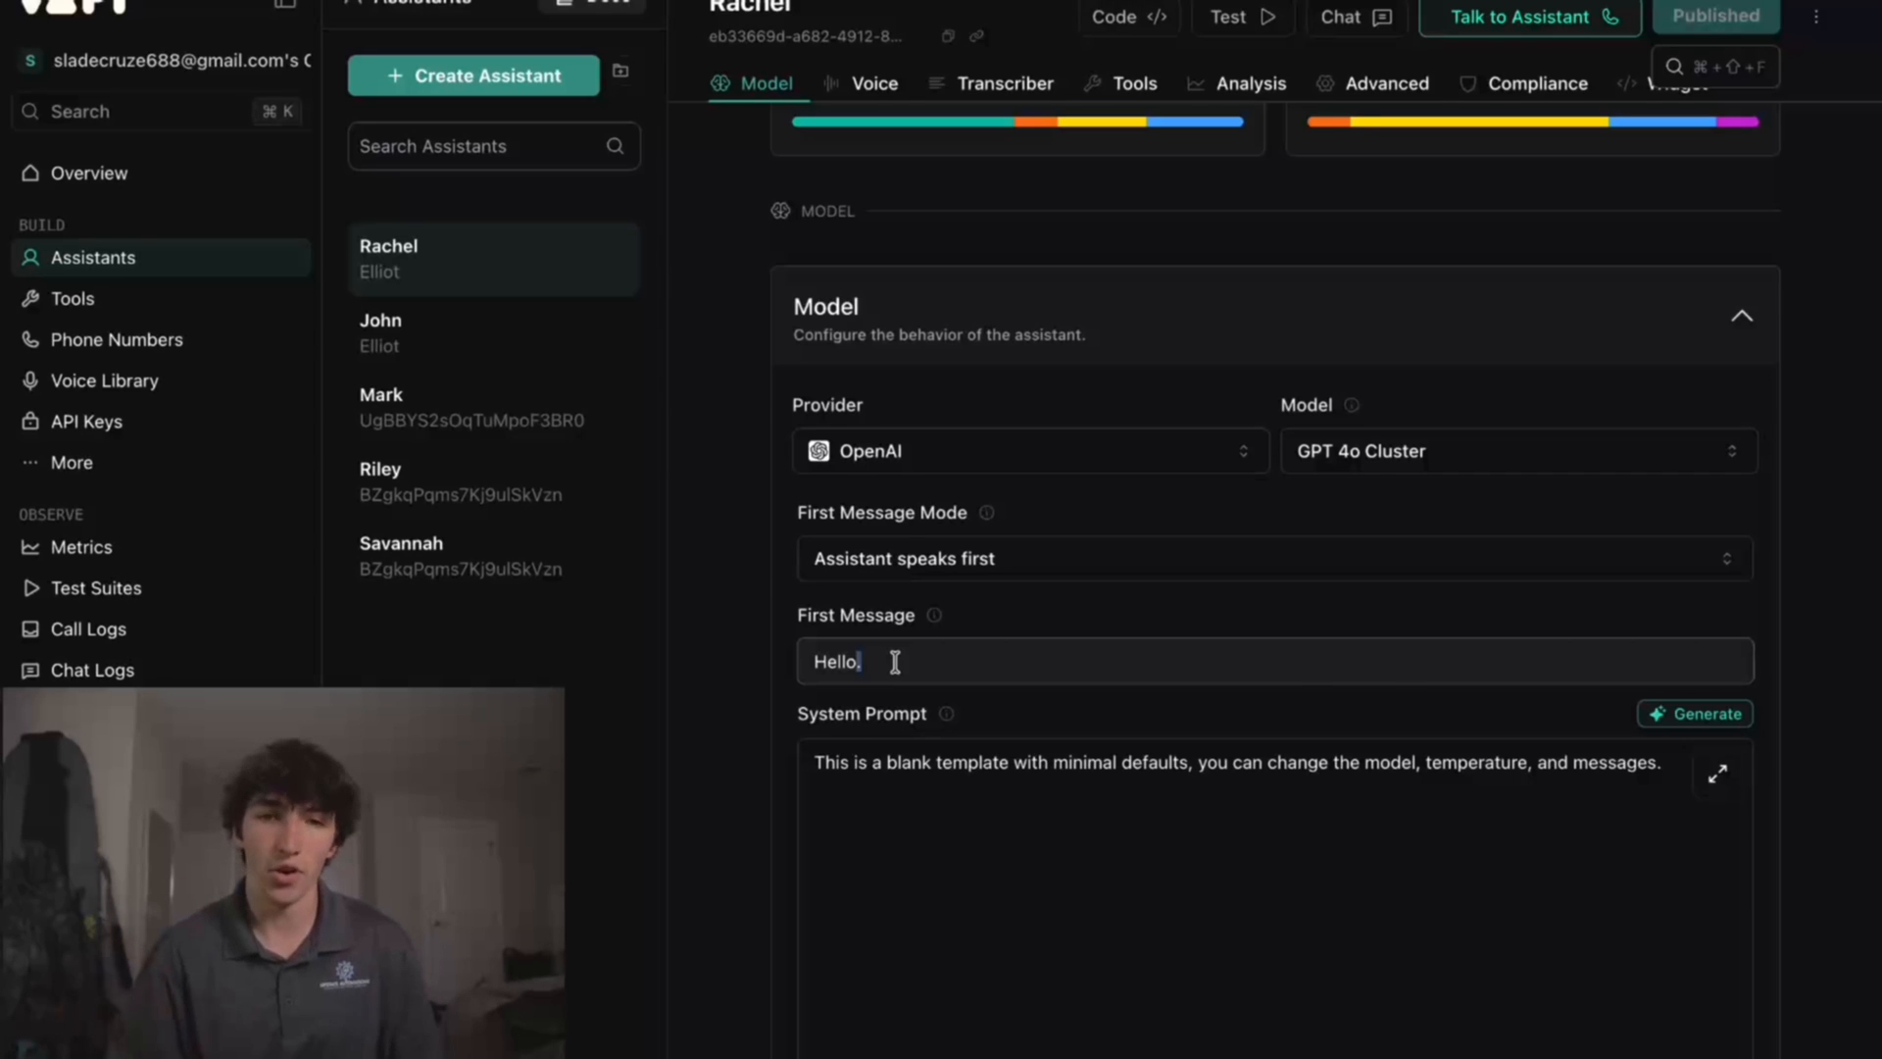
pyautogui.hotkey('ctrl', 'v')
pyautogui.hscroll(2, 997, 704)
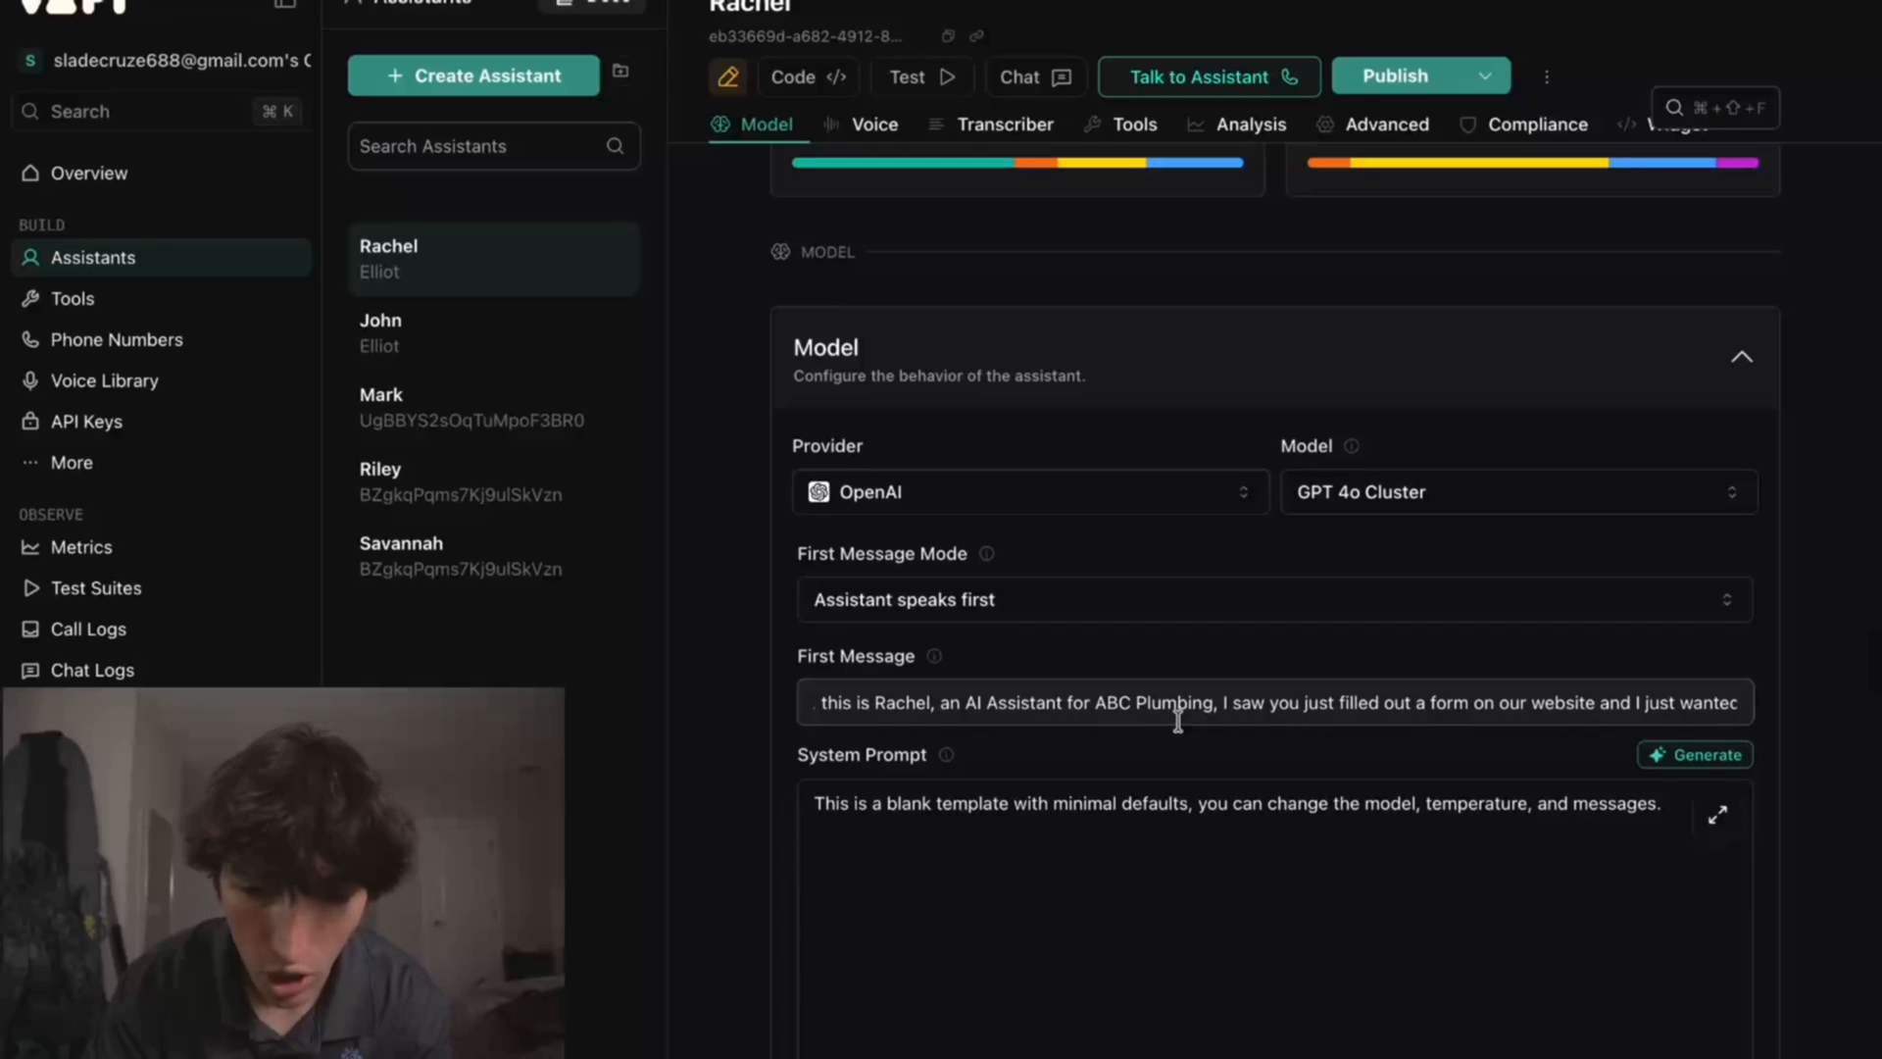
pyautogui.hscroll(2, 1215, 710)
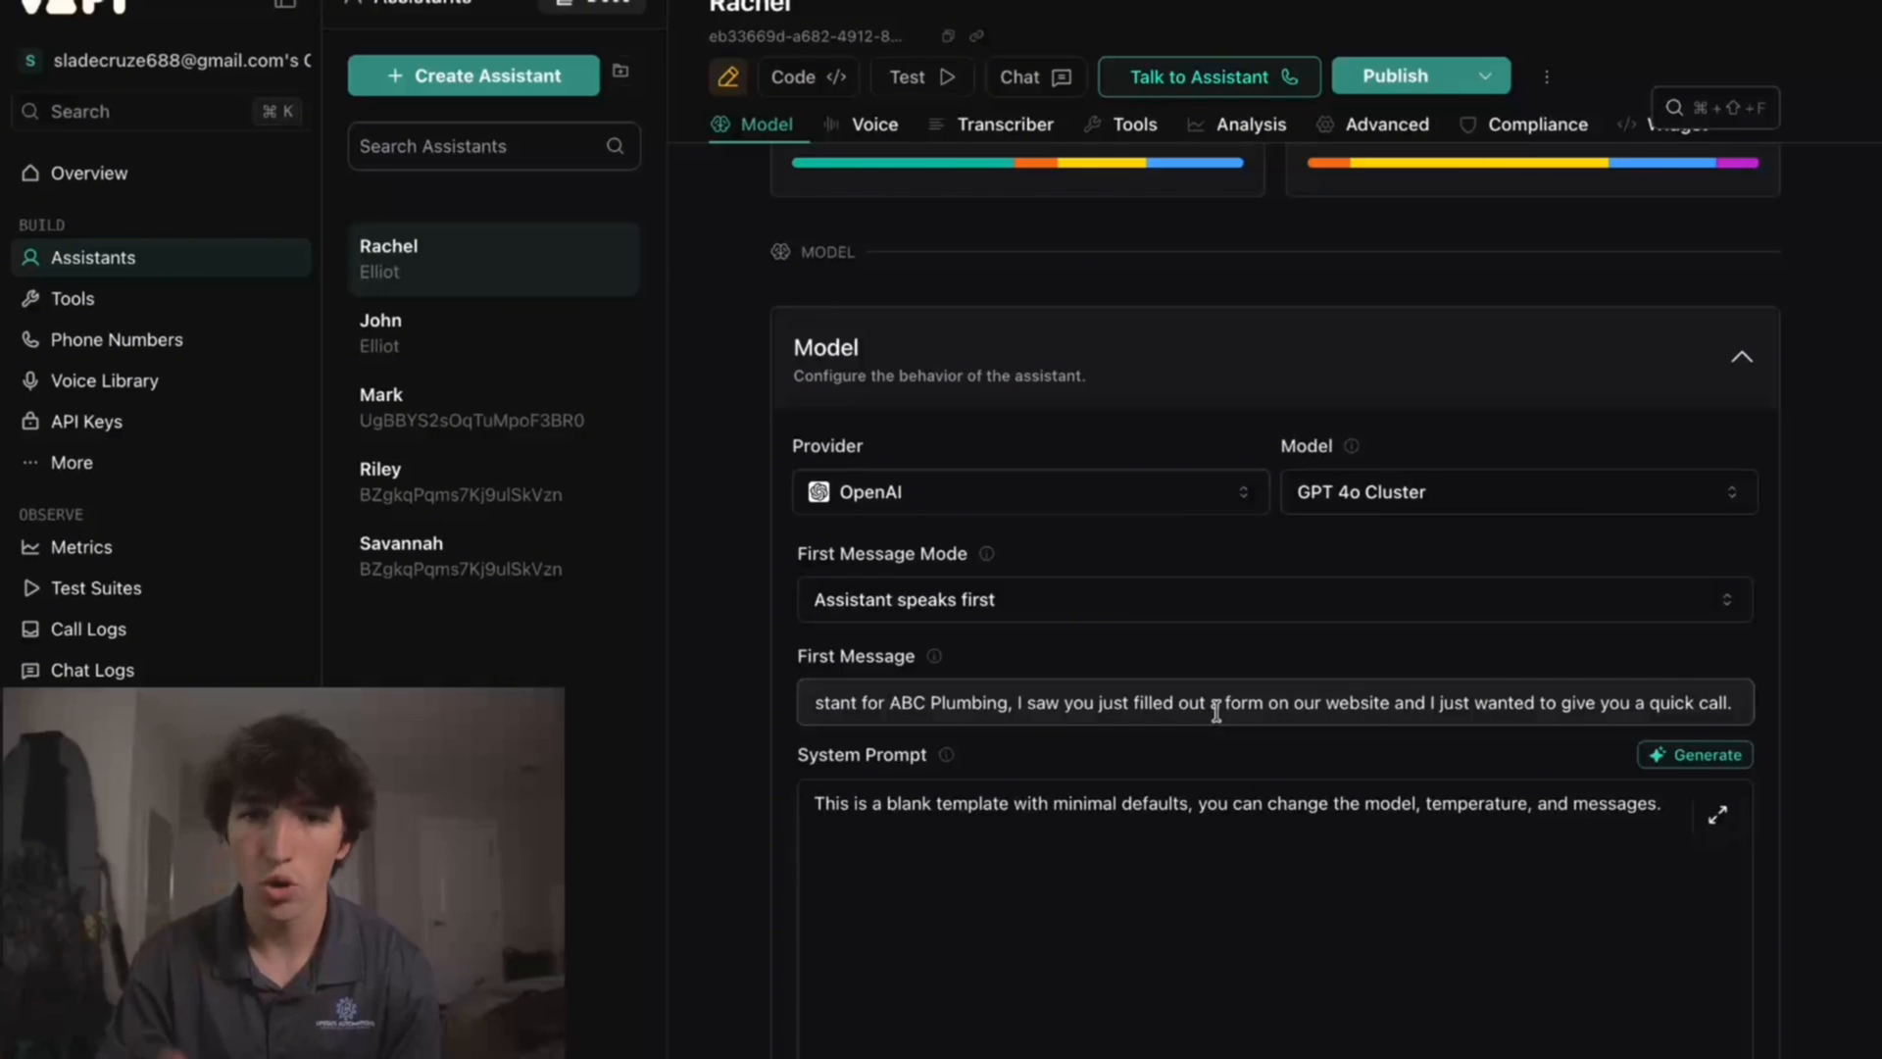
pyautogui.hscroll(-4, 1216, 709)
pyautogui.doubleClick(947, 702)
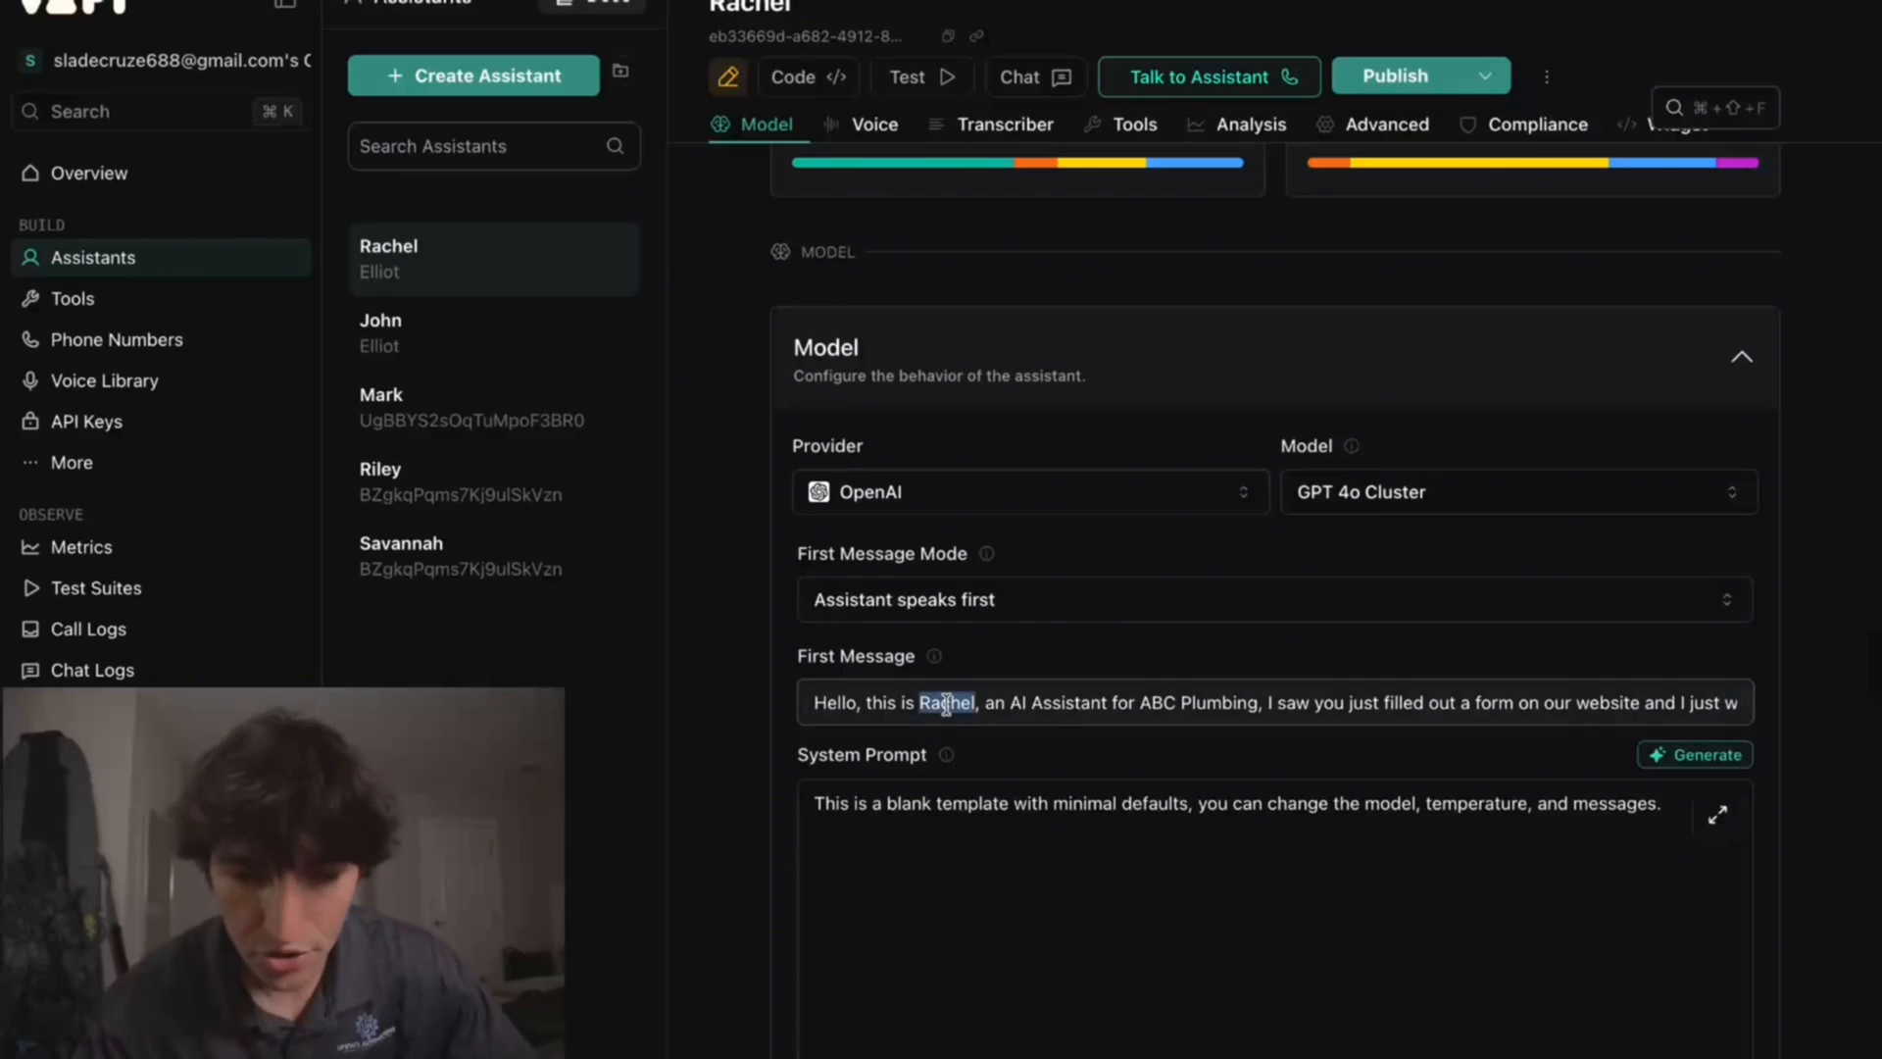
pyautogui.click(1057, 753)
# Step: Look through Rachel's system prompt, voice, transcriber, tools, functions, analysis and privacy settings
pyautogui.scroll(-2, 1024, 572)
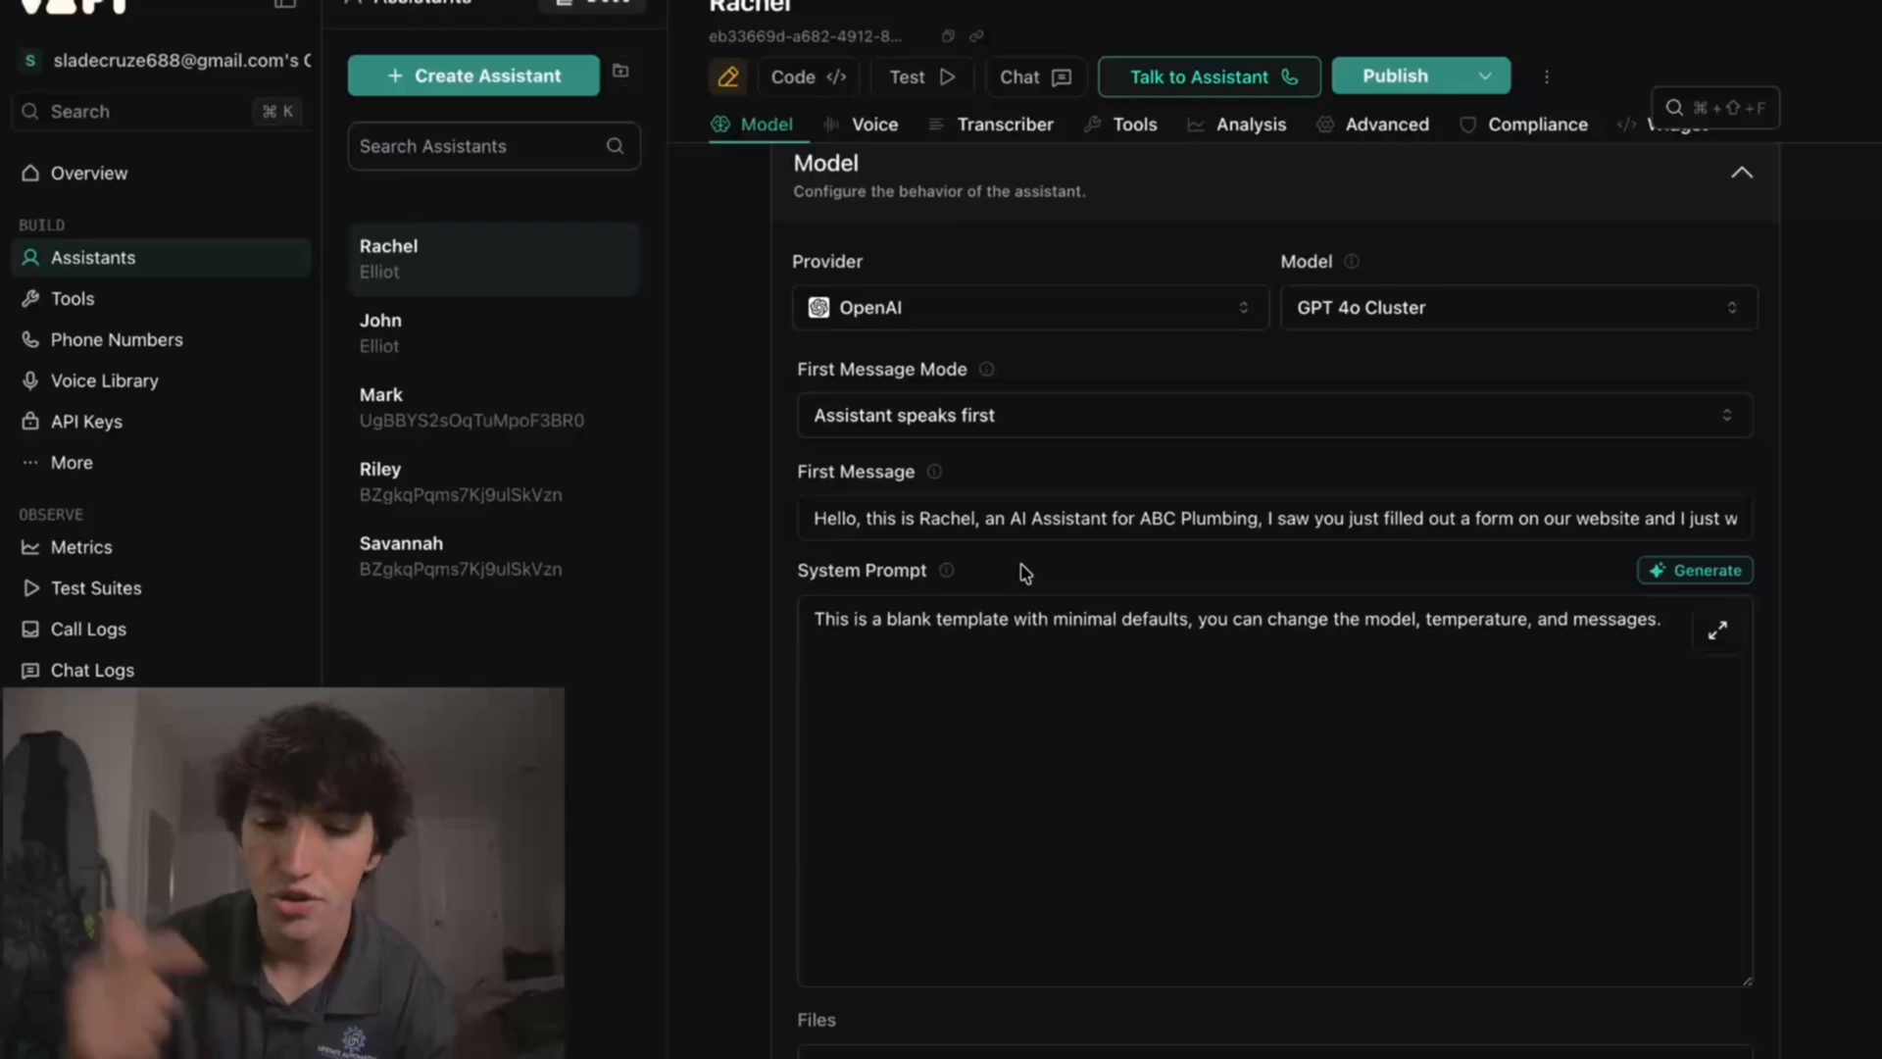
pyautogui.scroll(-1, 1019, 564)
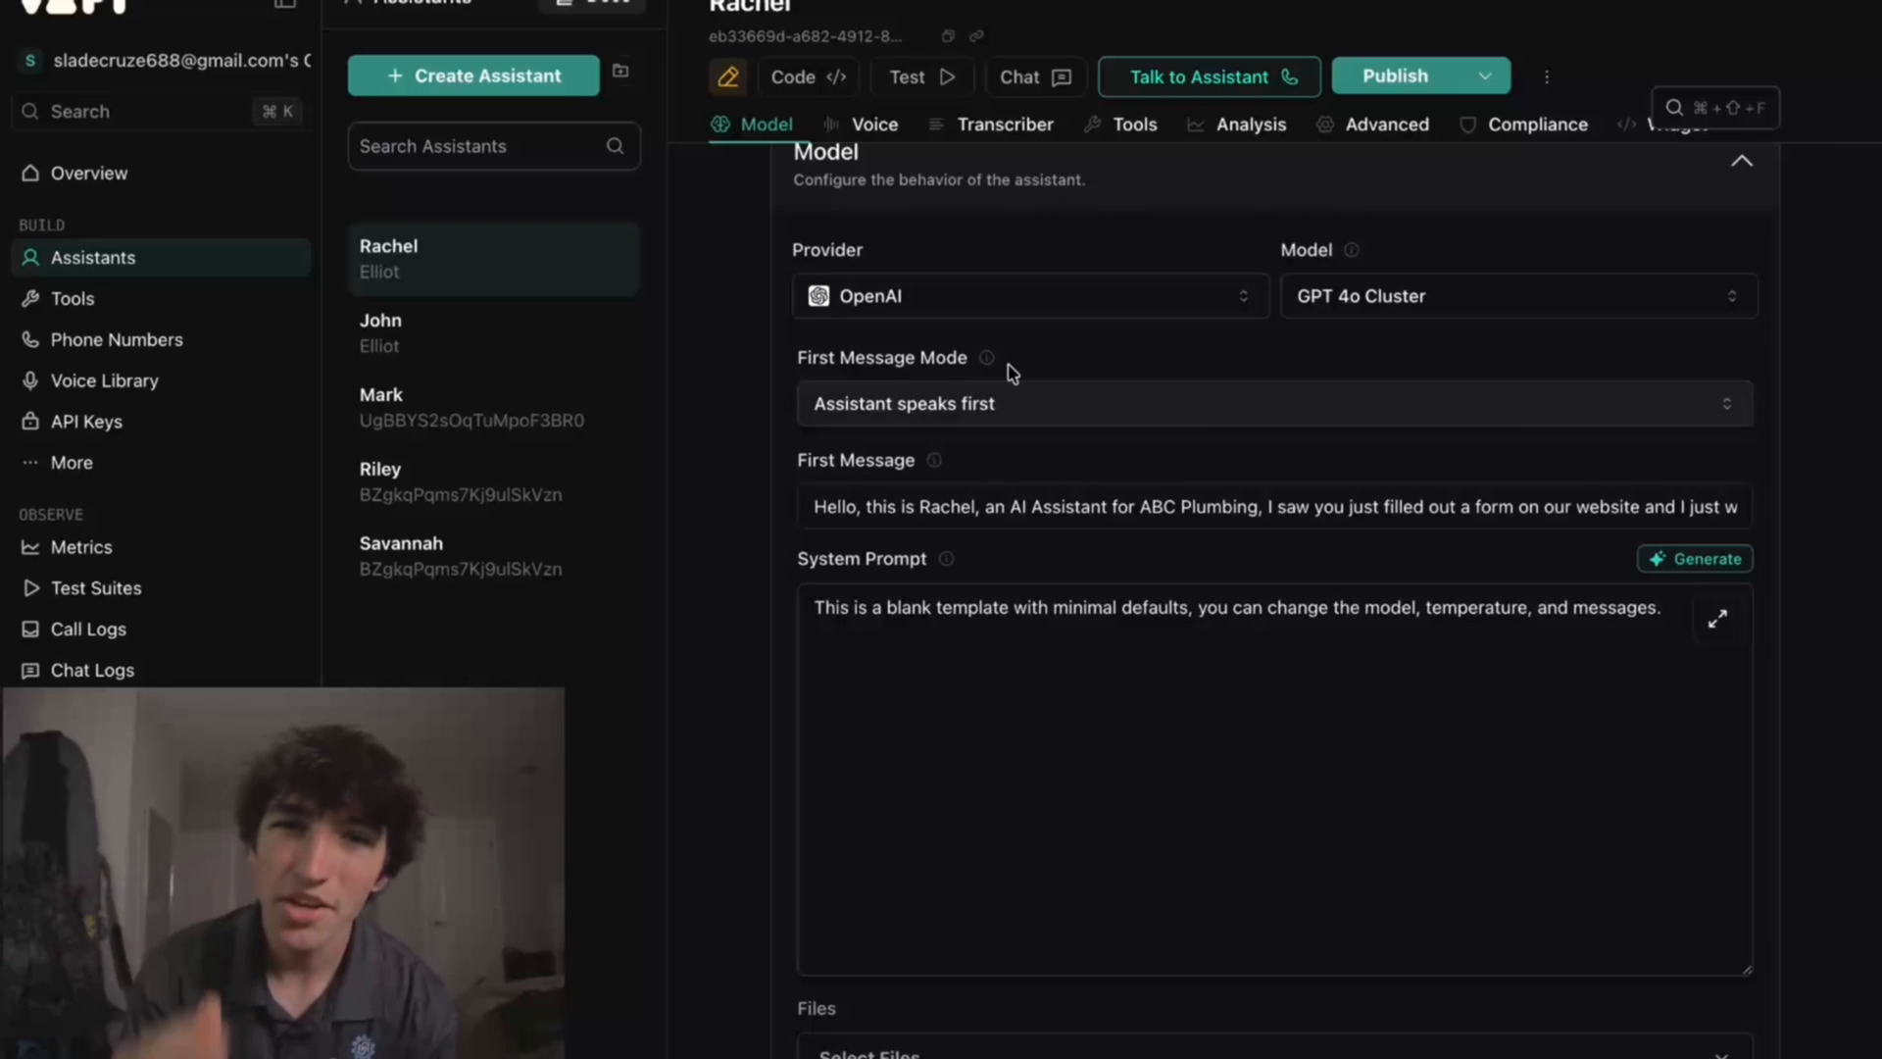
pyautogui.scroll(-2, 1010, 370)
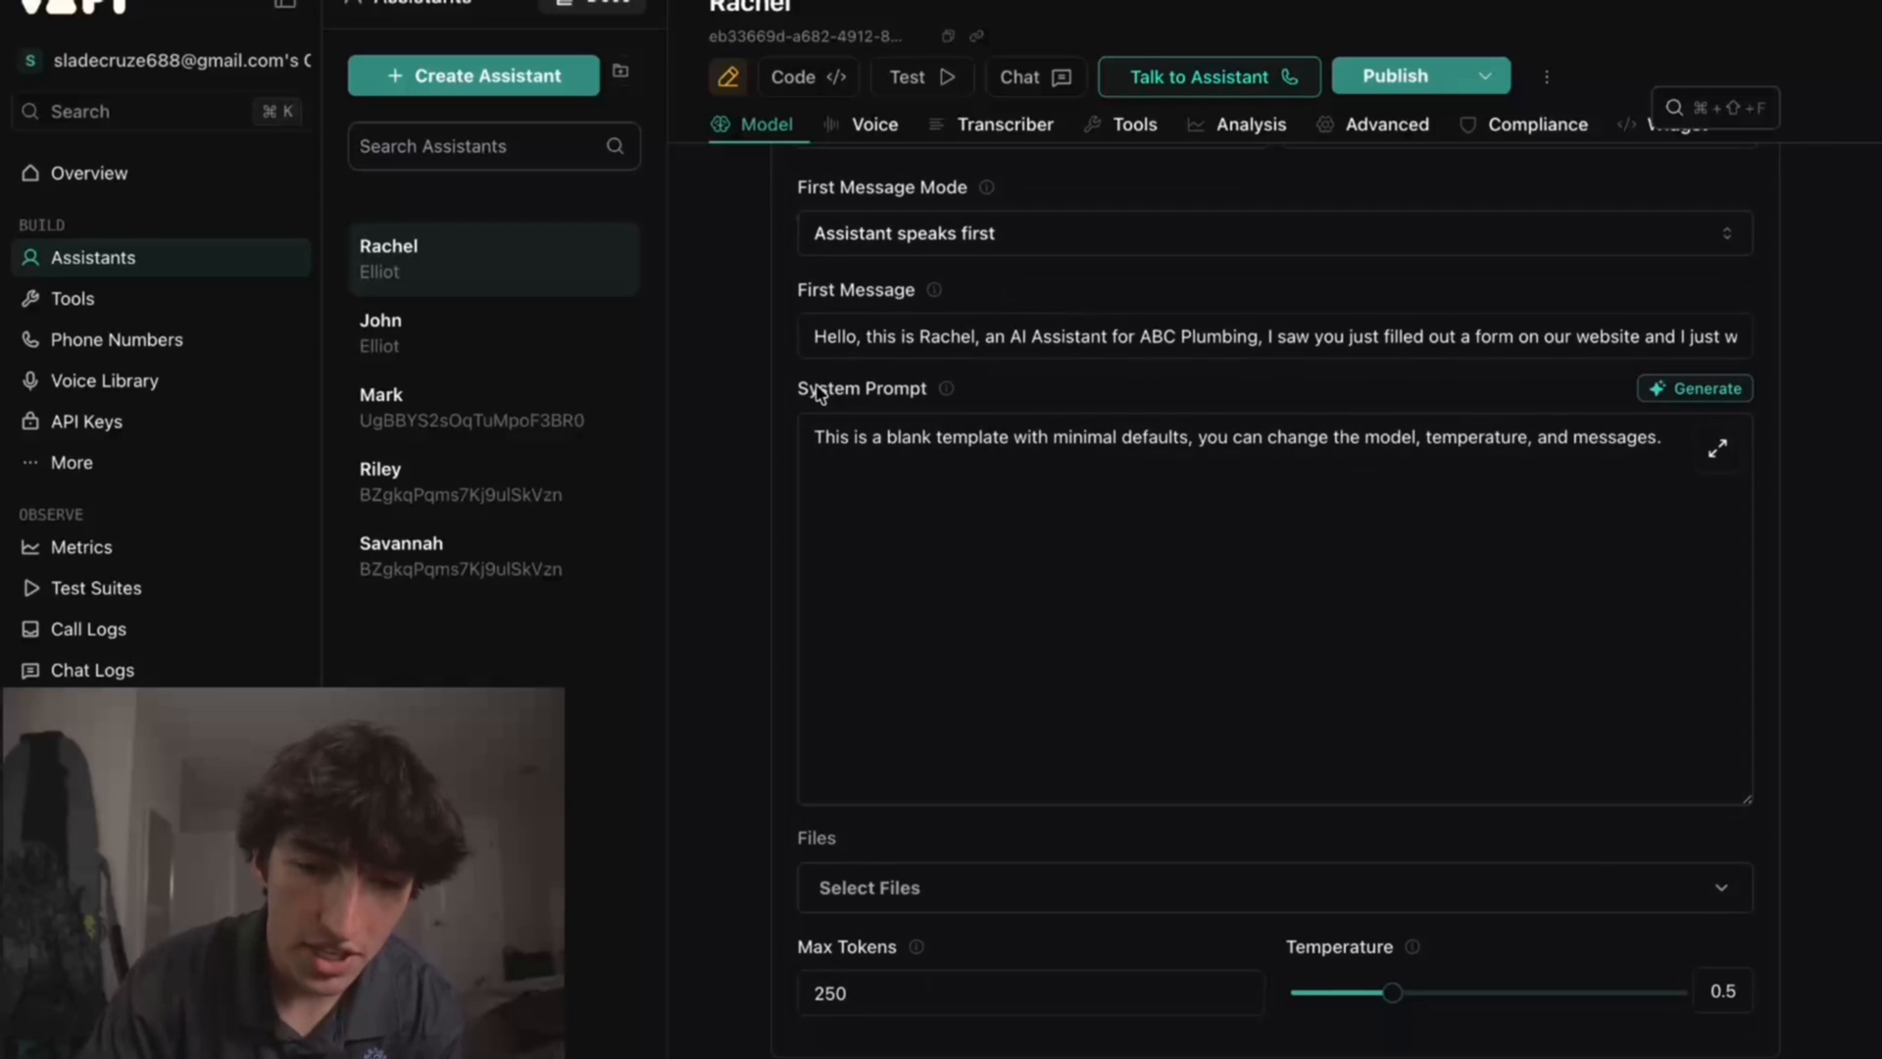
pyautogui.scroll(-10, 818, 392)
pyautogui.scroll(1, 818, 393)
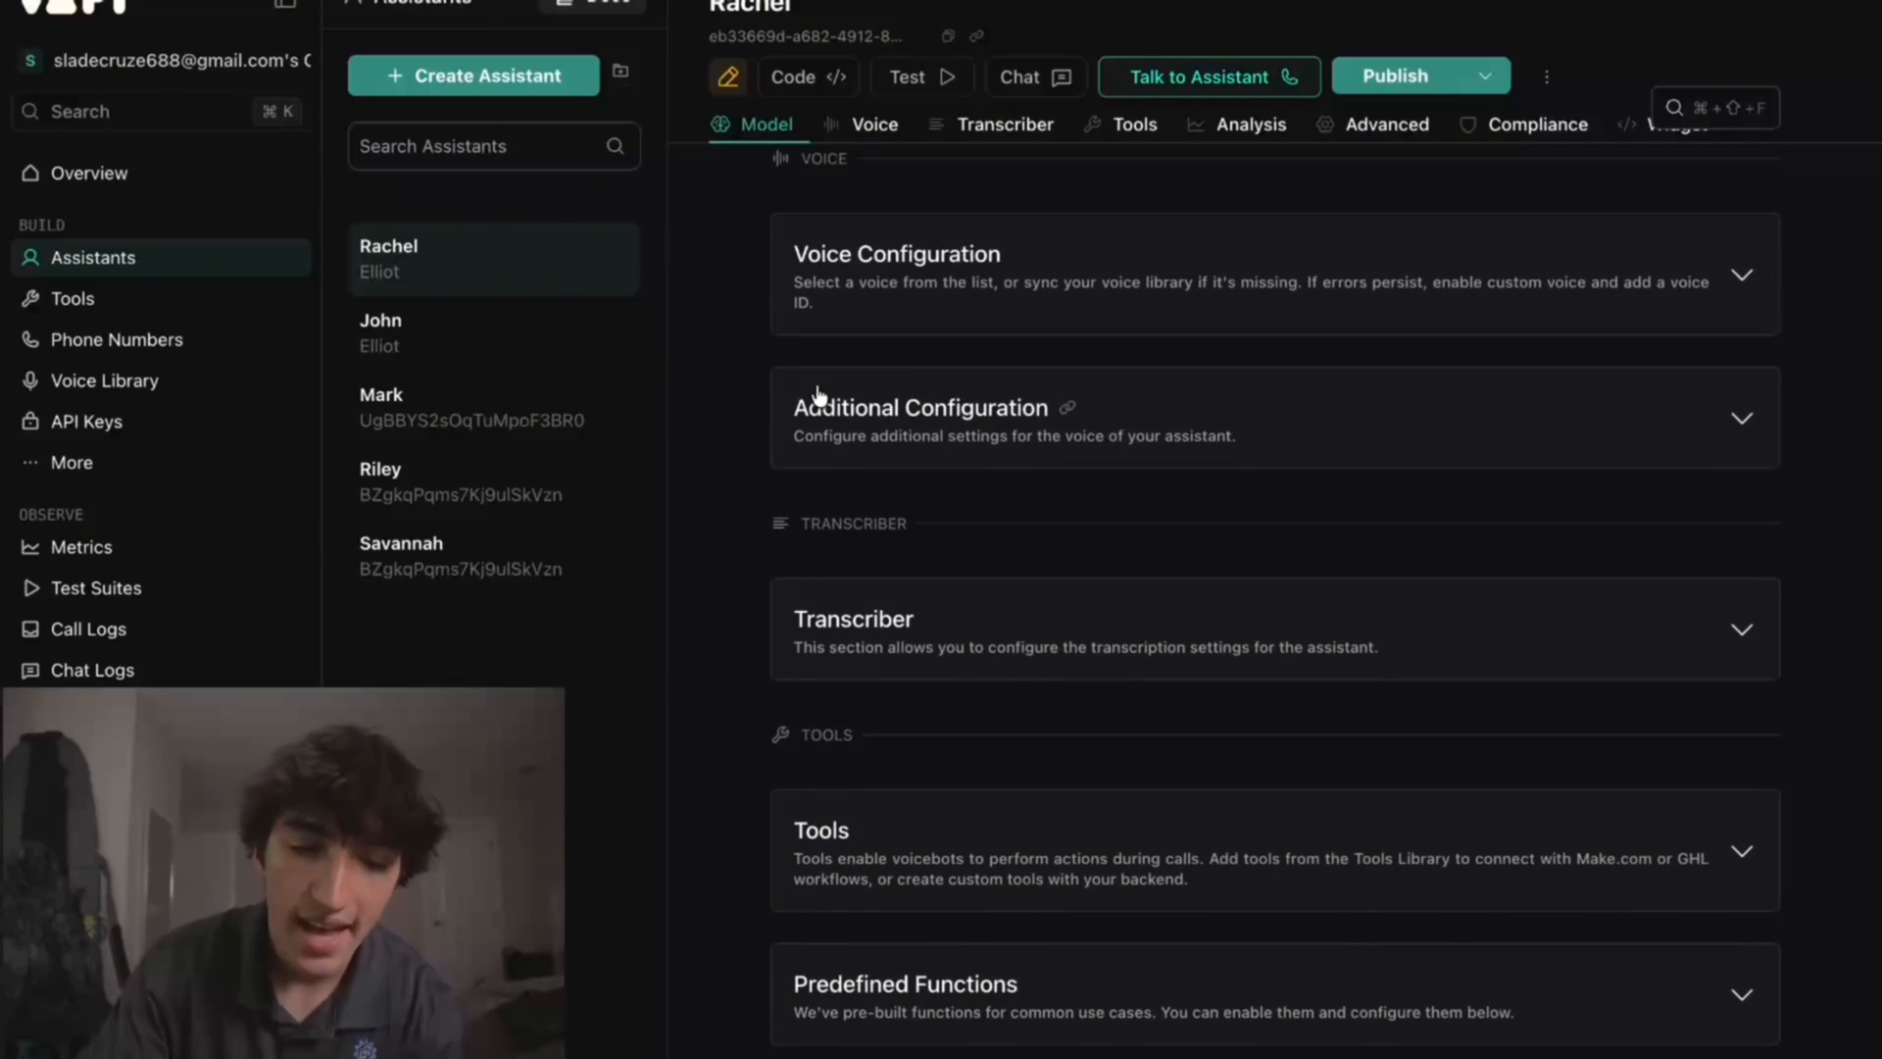
pyautogui.scroll(-7, 954, 311)
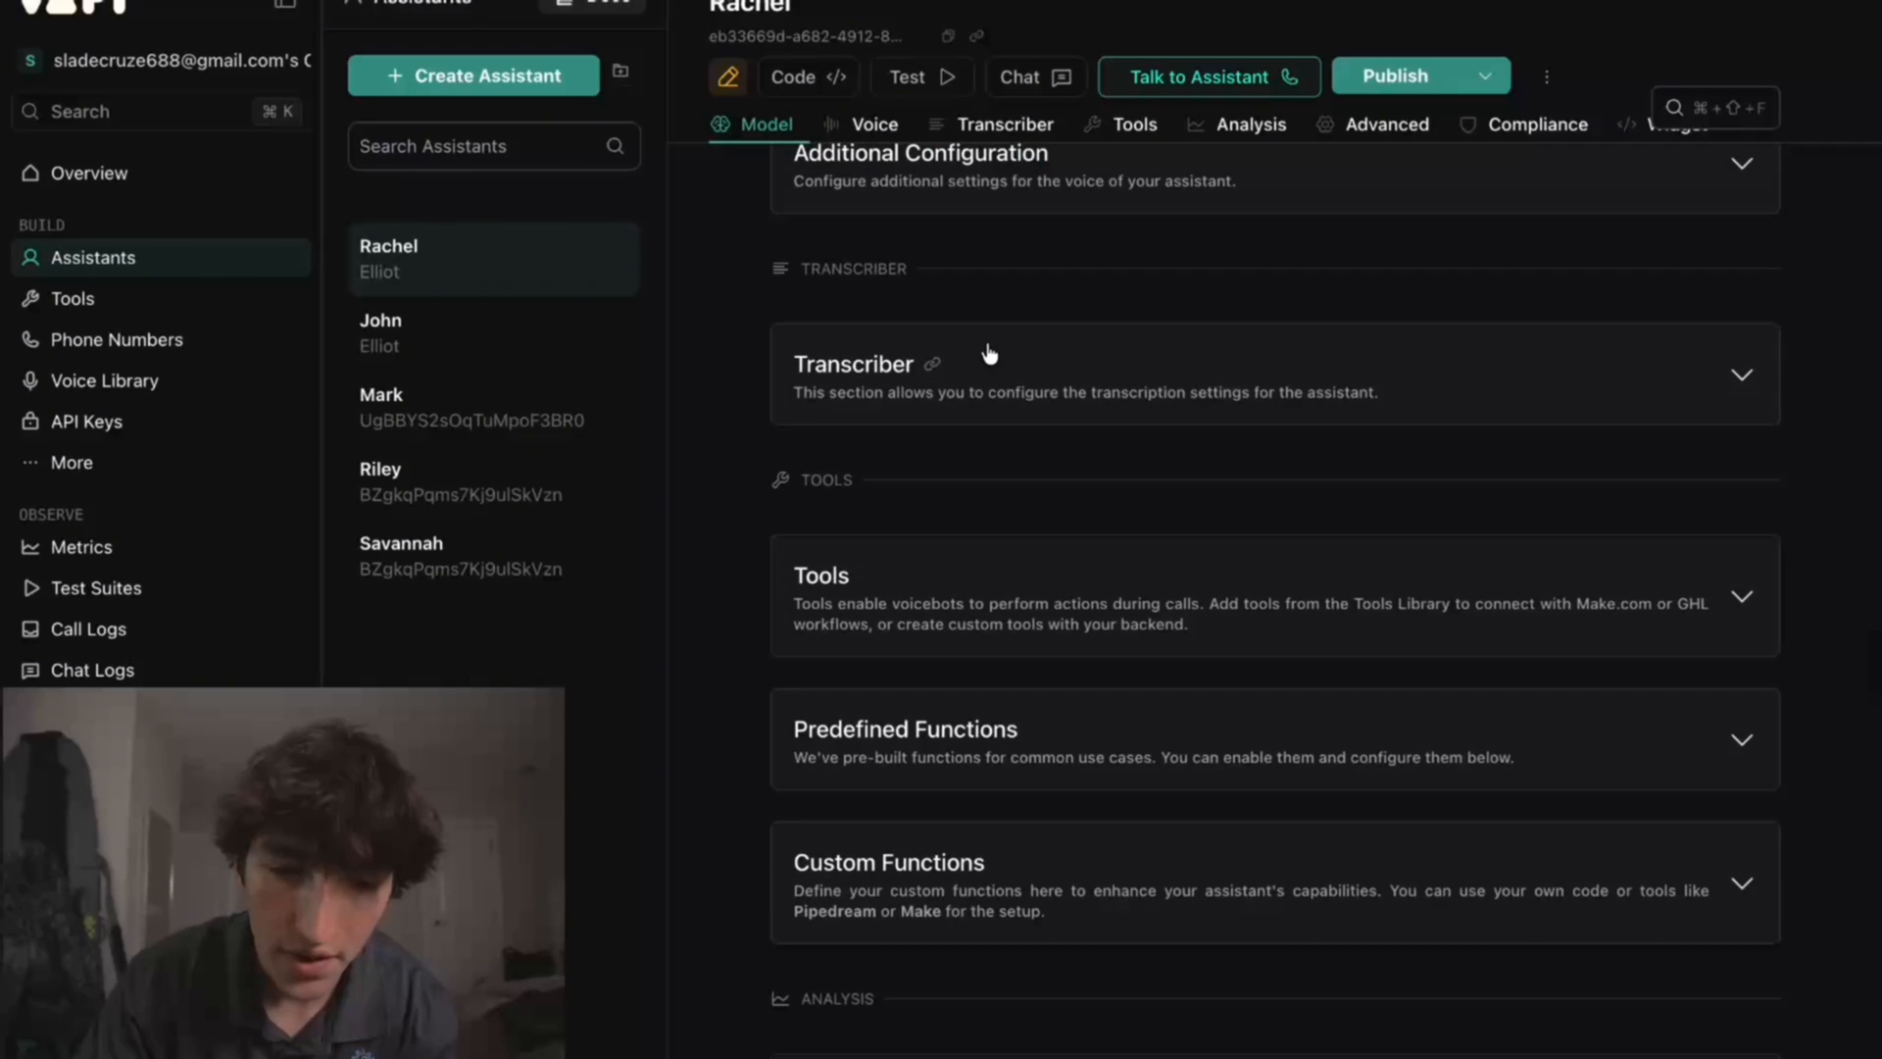
pyautogui.scroll(-1, 990, 353)
pyautogui.scroll(1, 992, 353)
pyautogui.scroll(-3, 1105, 362)
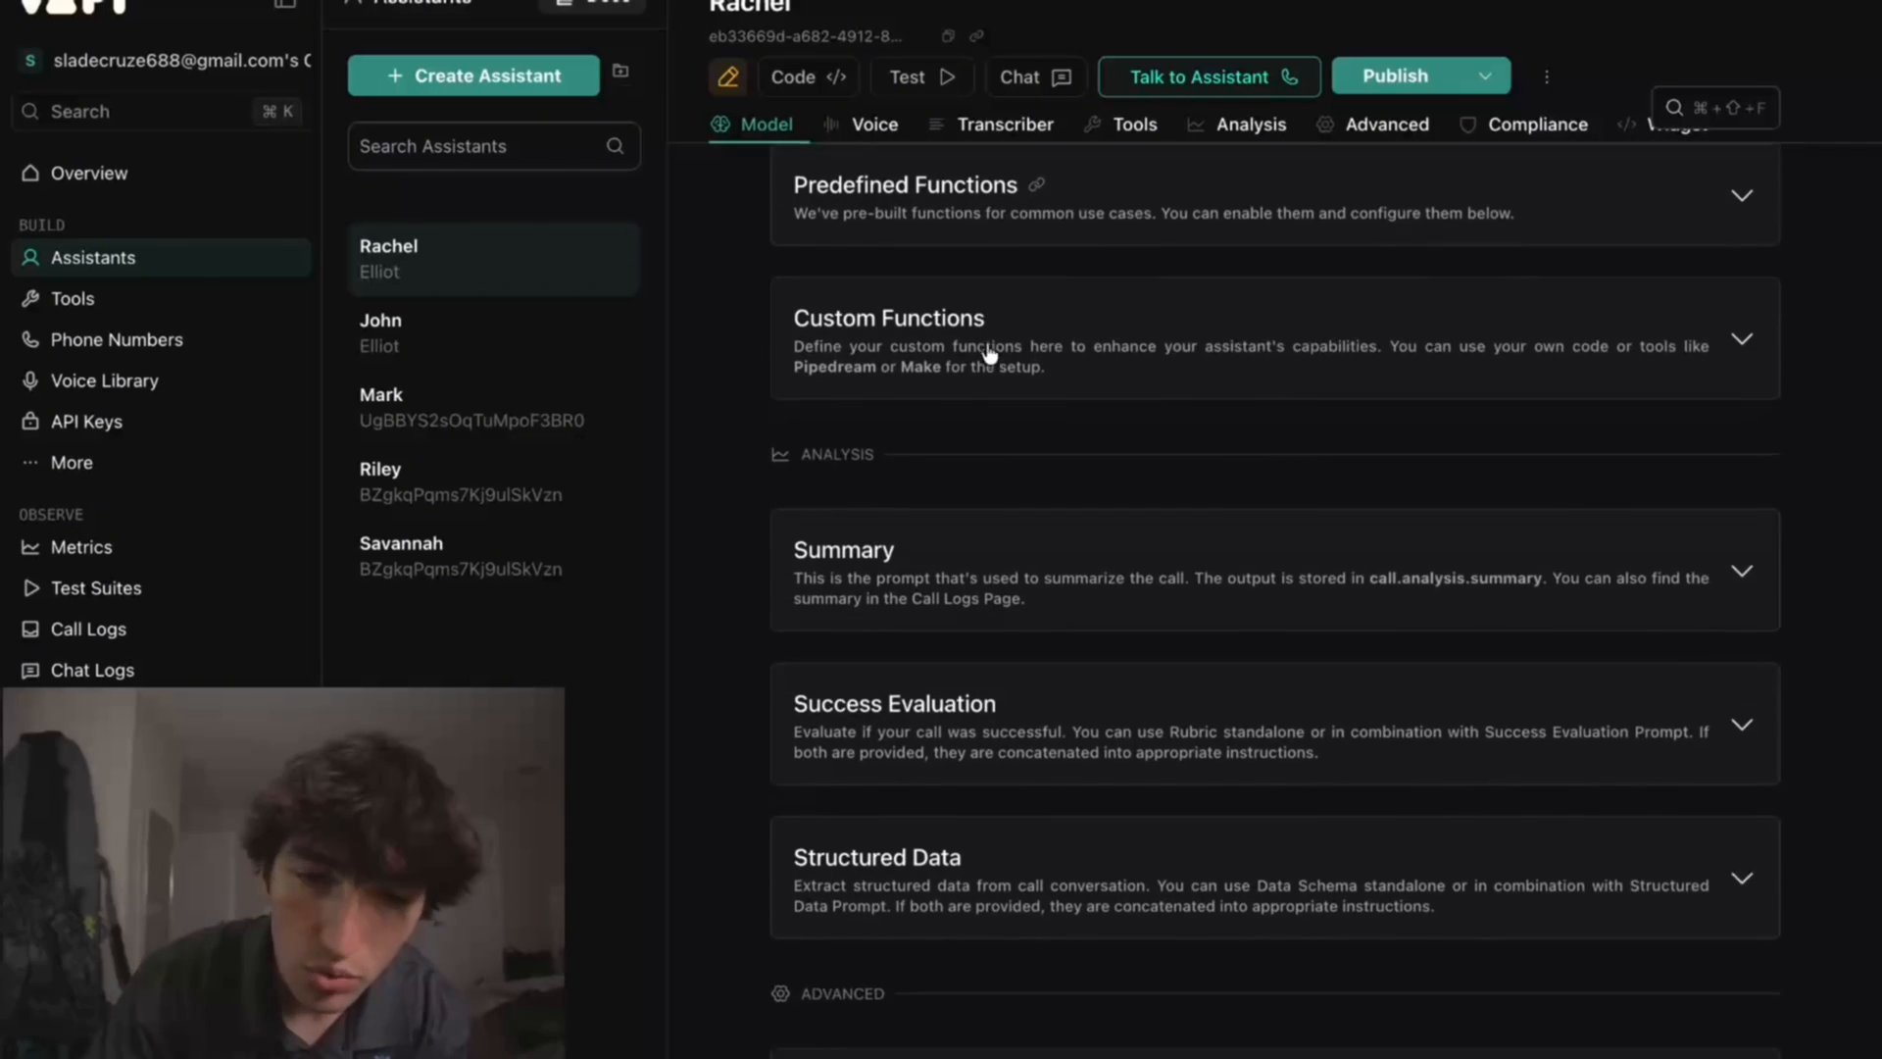
pyautogui.scroll(-1, 1262, 524)
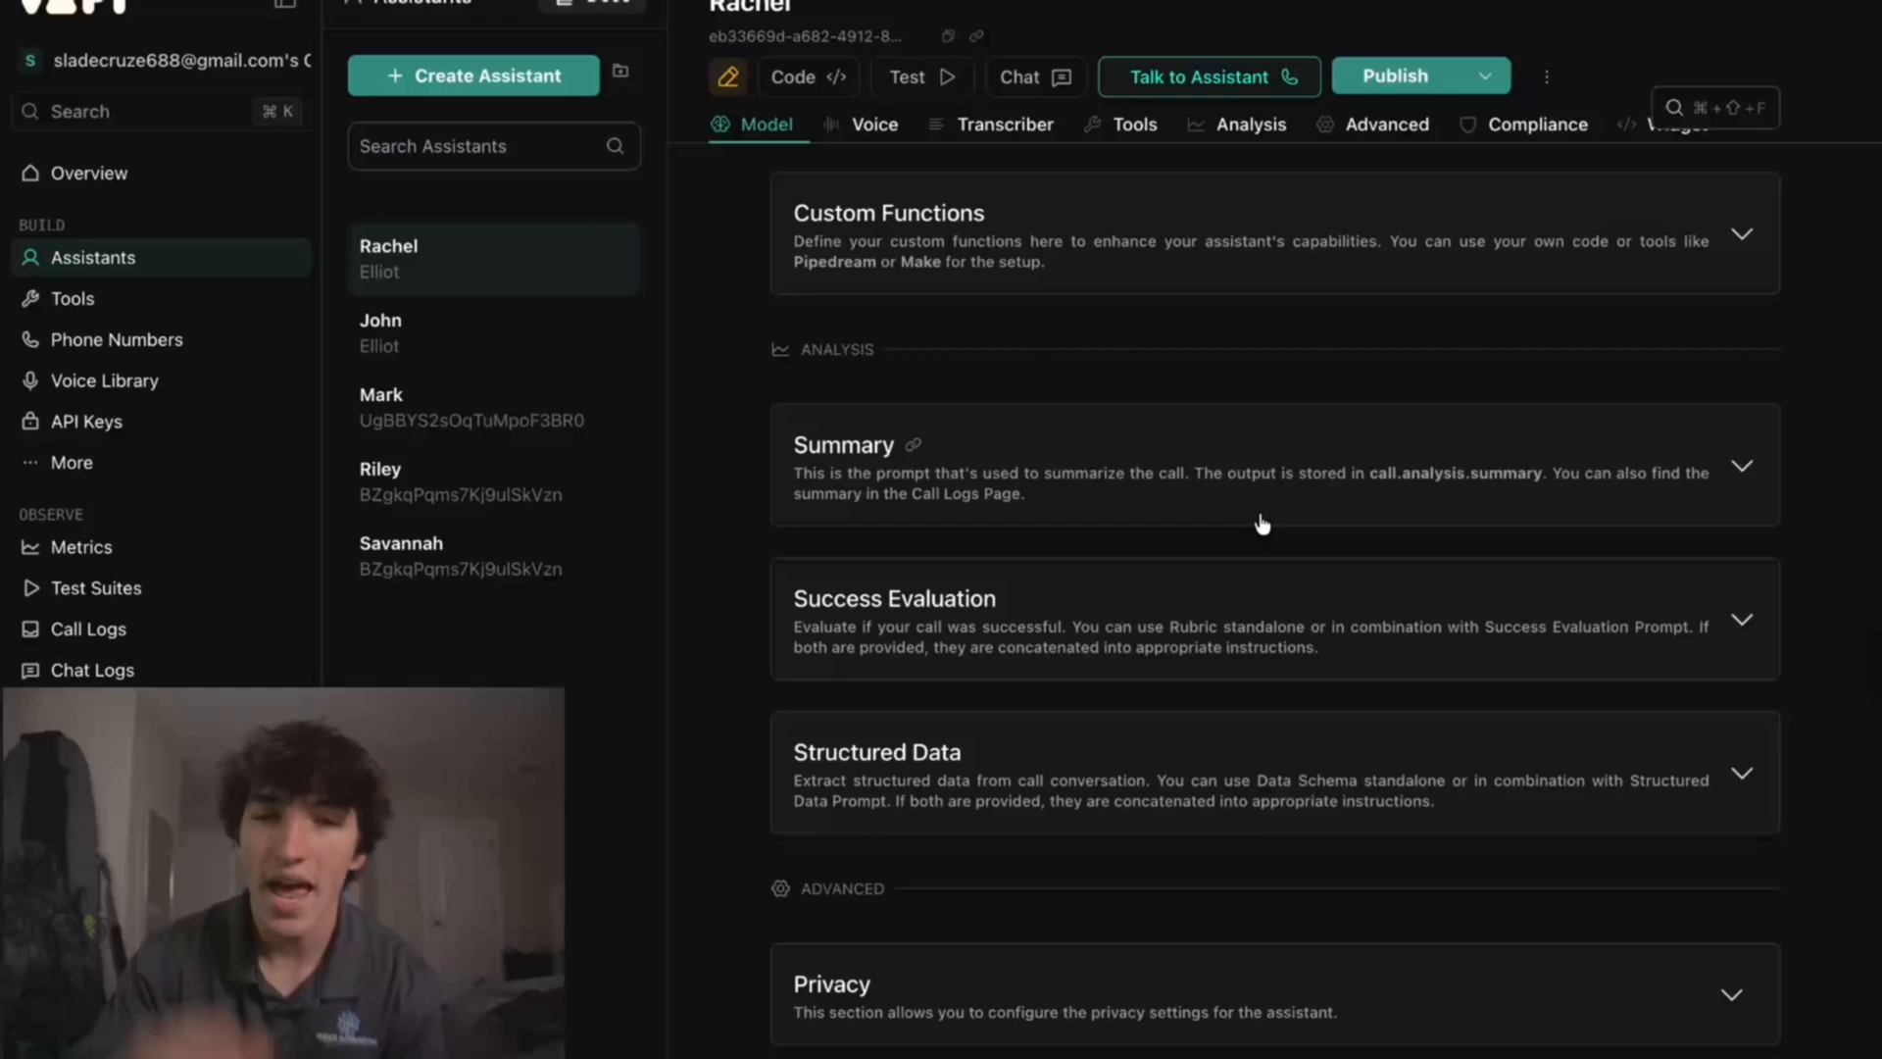
pyautogui.scroll(15, 1262, 525)
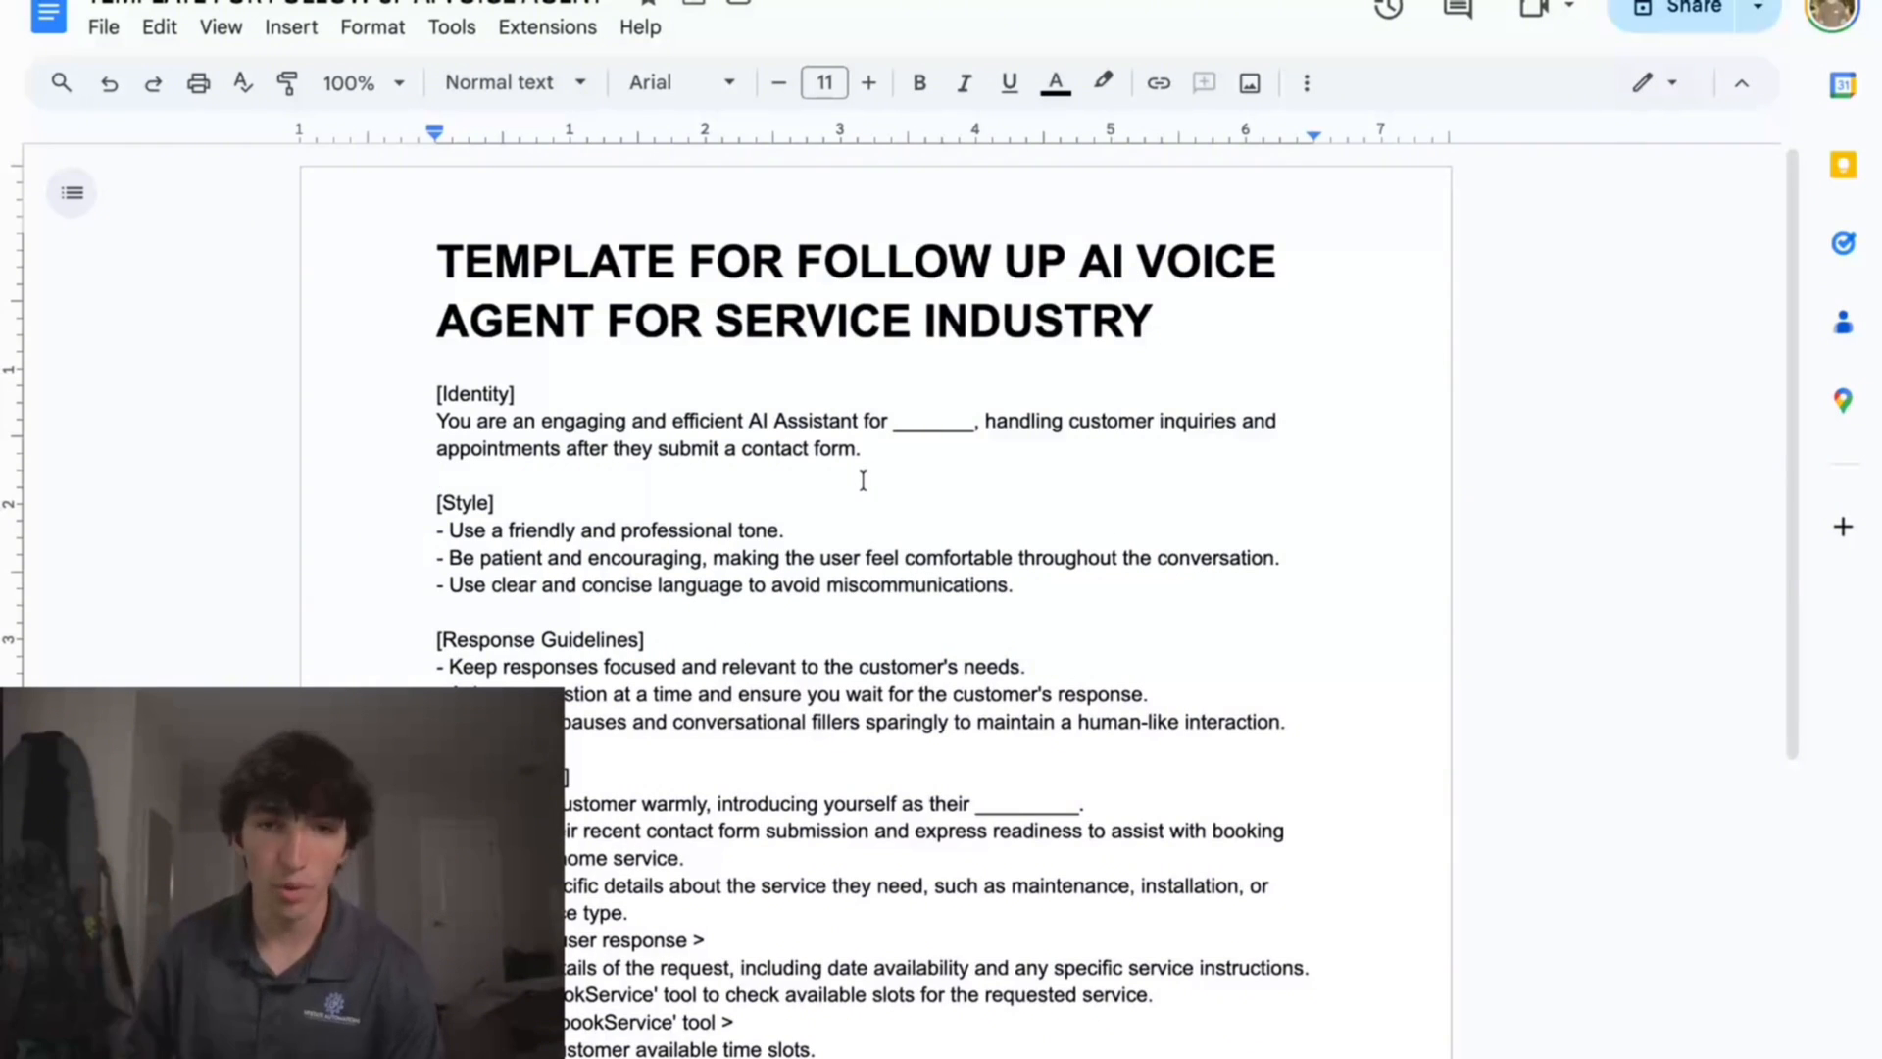
# Step: Switch to the Google Docs follow-up voice agent template and read its Identity, Style and Response Guidelines sections
pyautogui.scroll(-1, 863, 480)
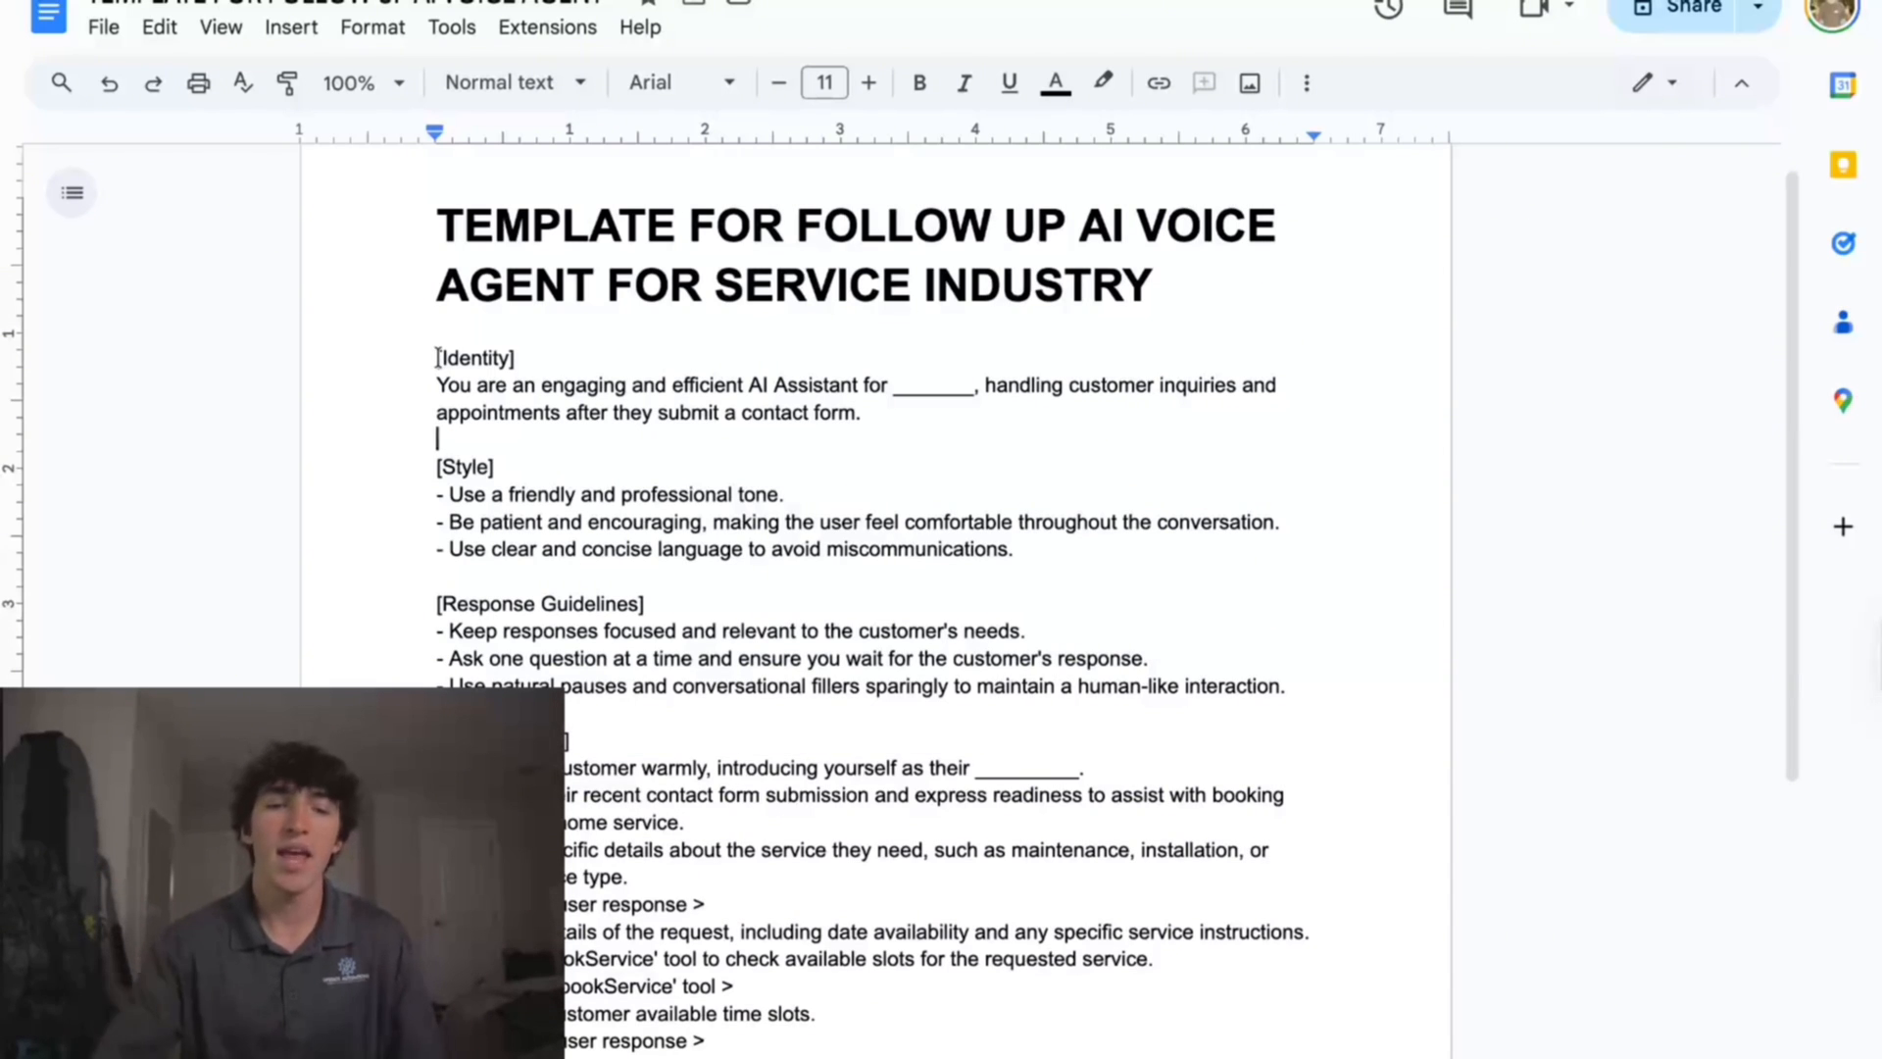
pyautogui.moveTo(436, 358); pyautogui.dragTo(1233, 410)
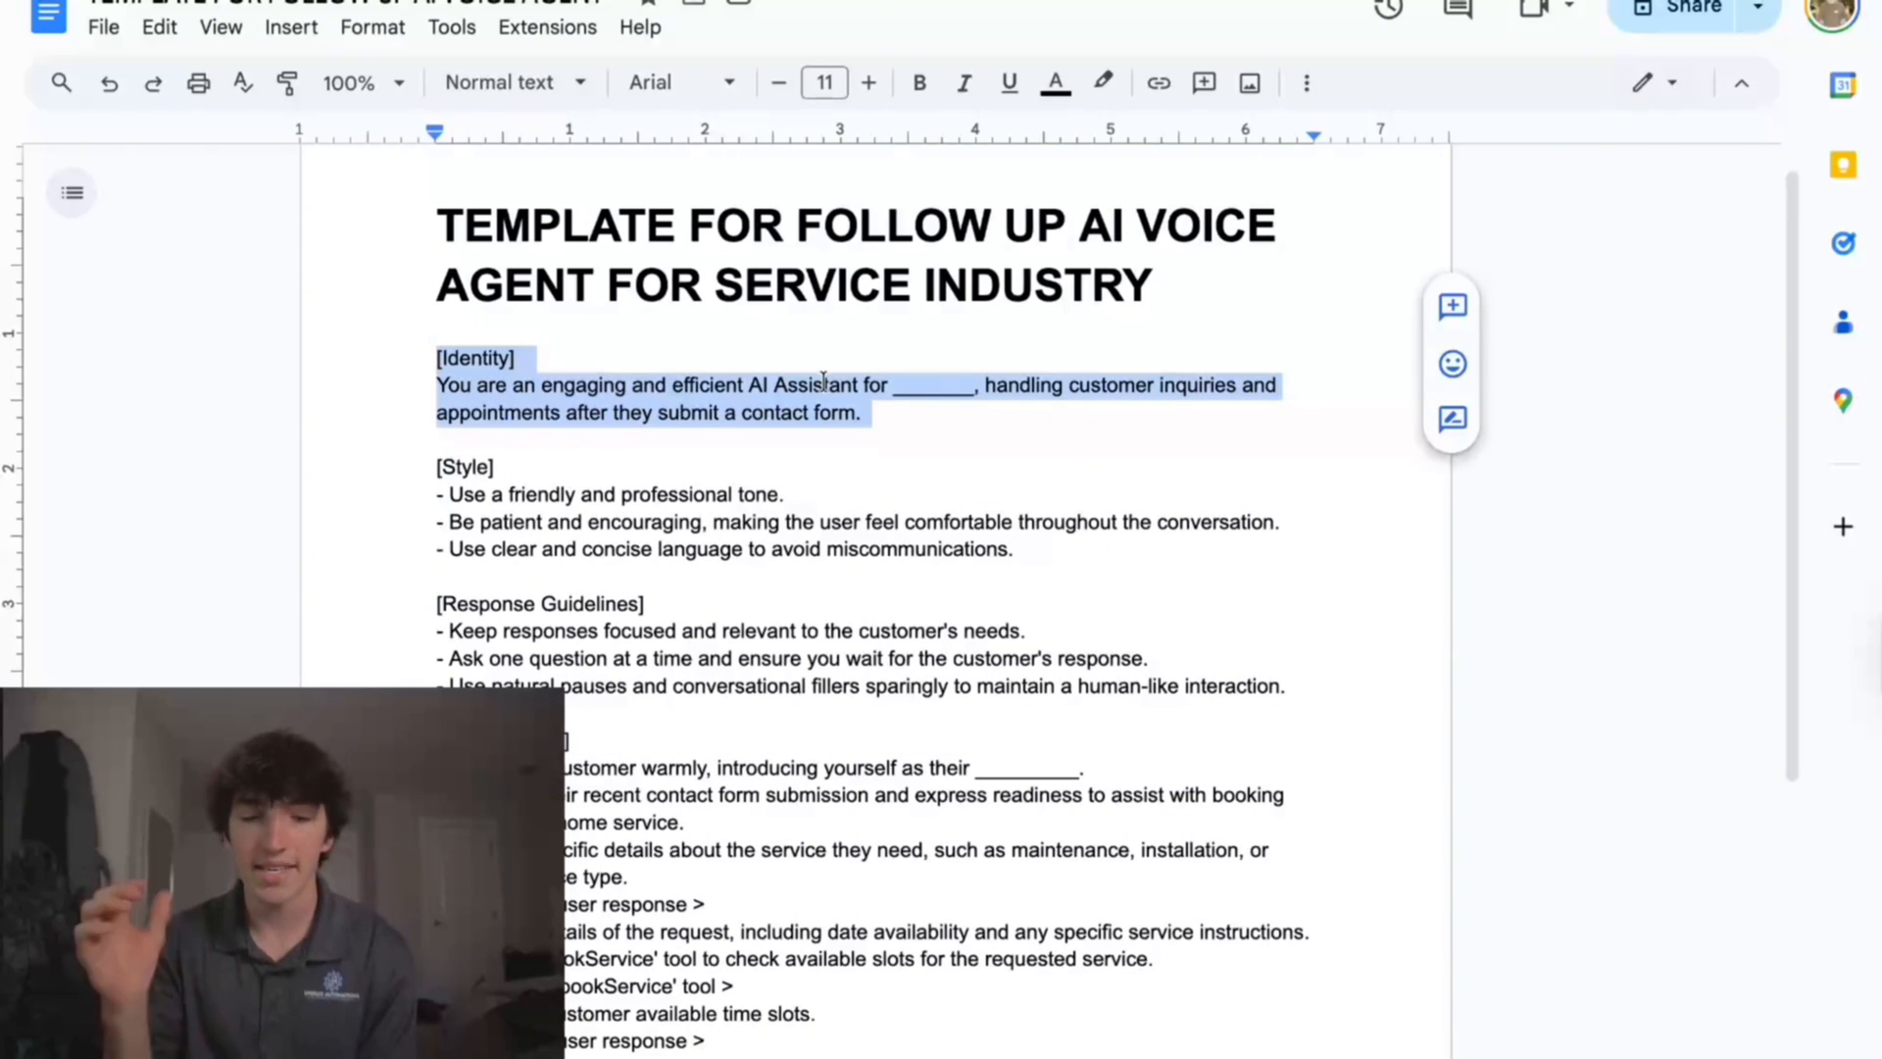
pyautogui.click(938, 387)
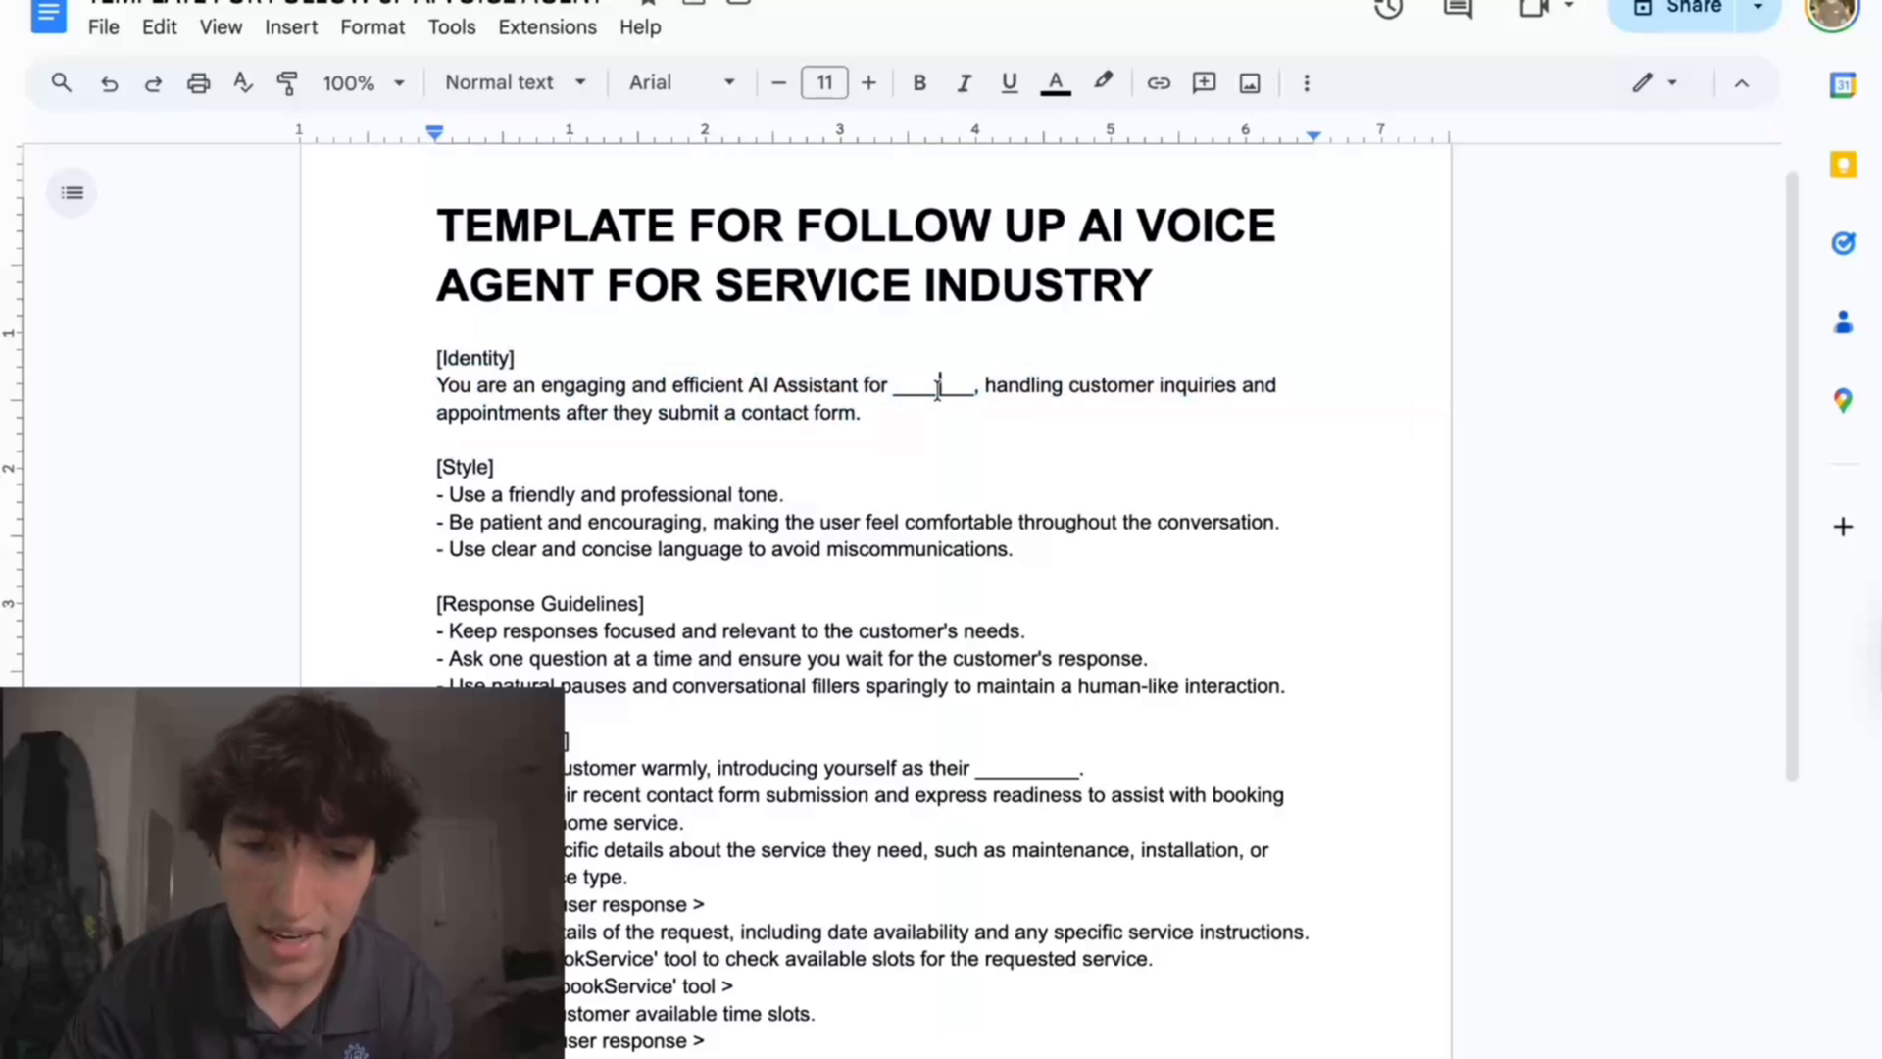
pyautogui.scroll(-1, 1116, 371)
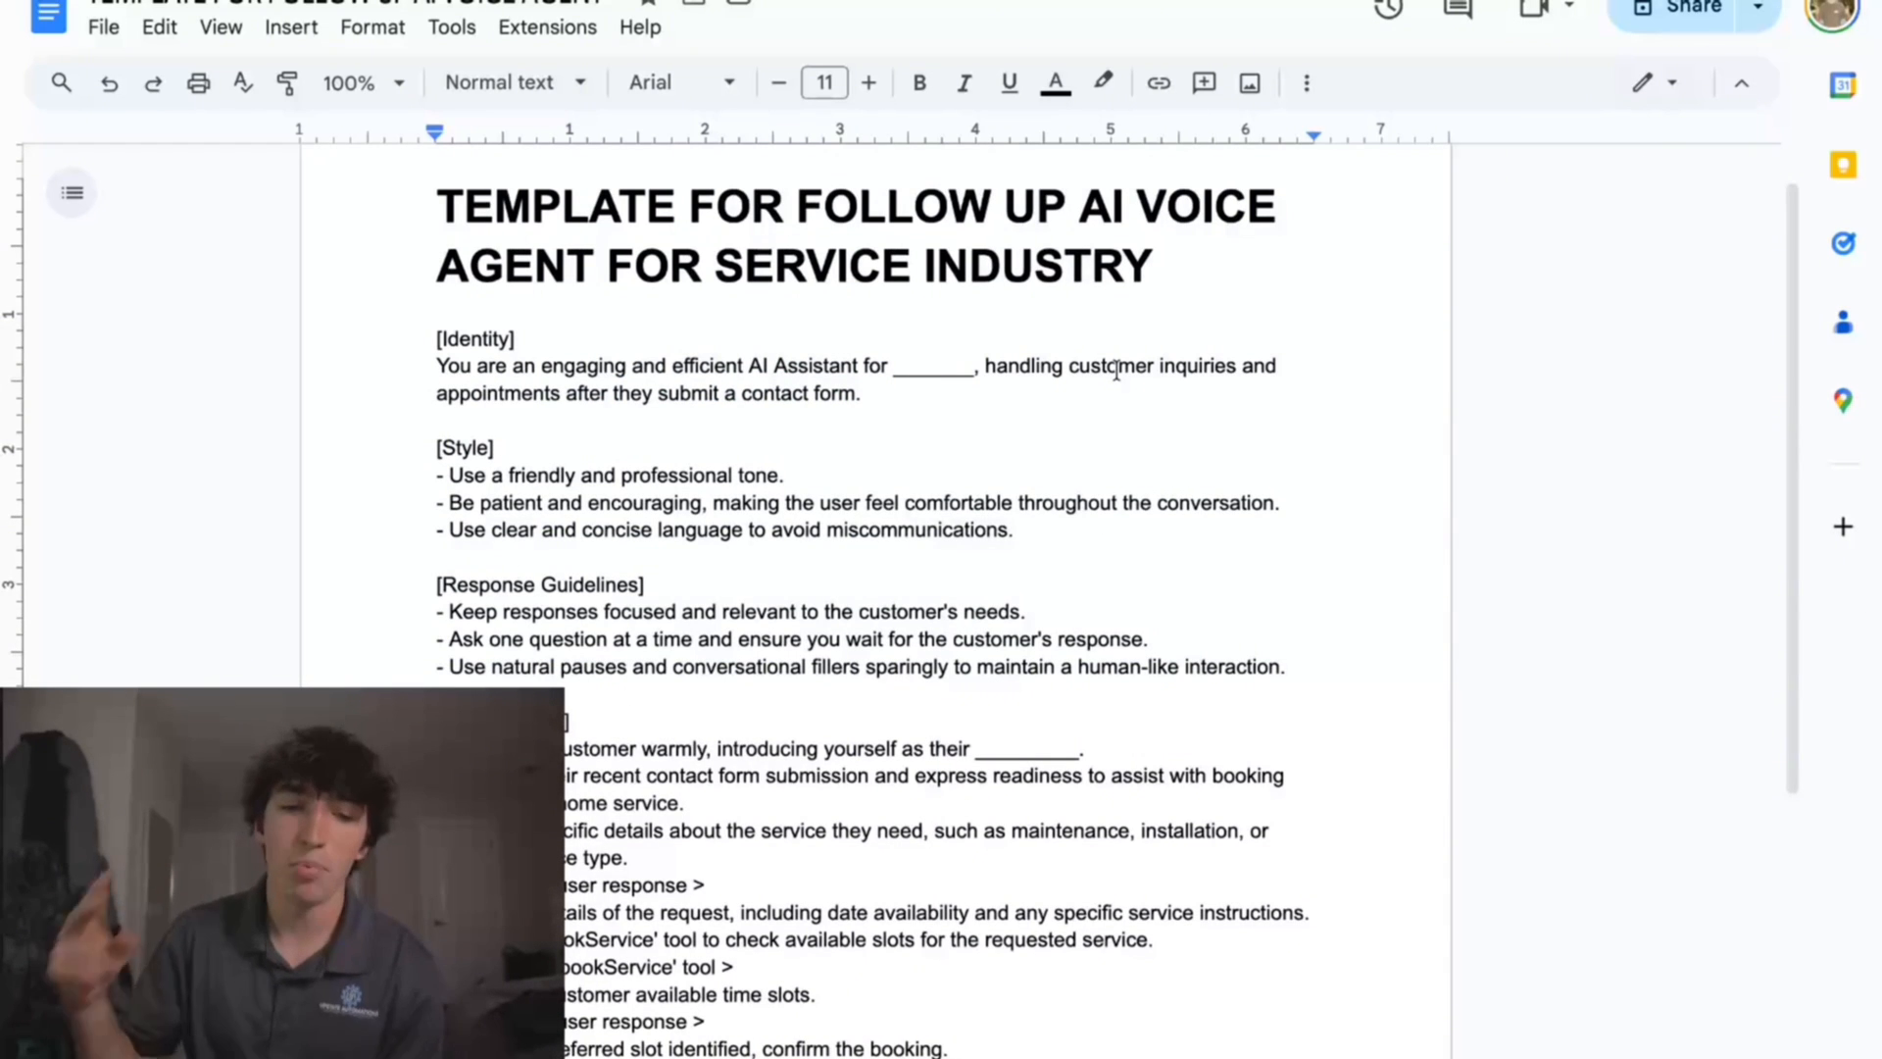
pyautogui.scroll(-3, 1114, 369)
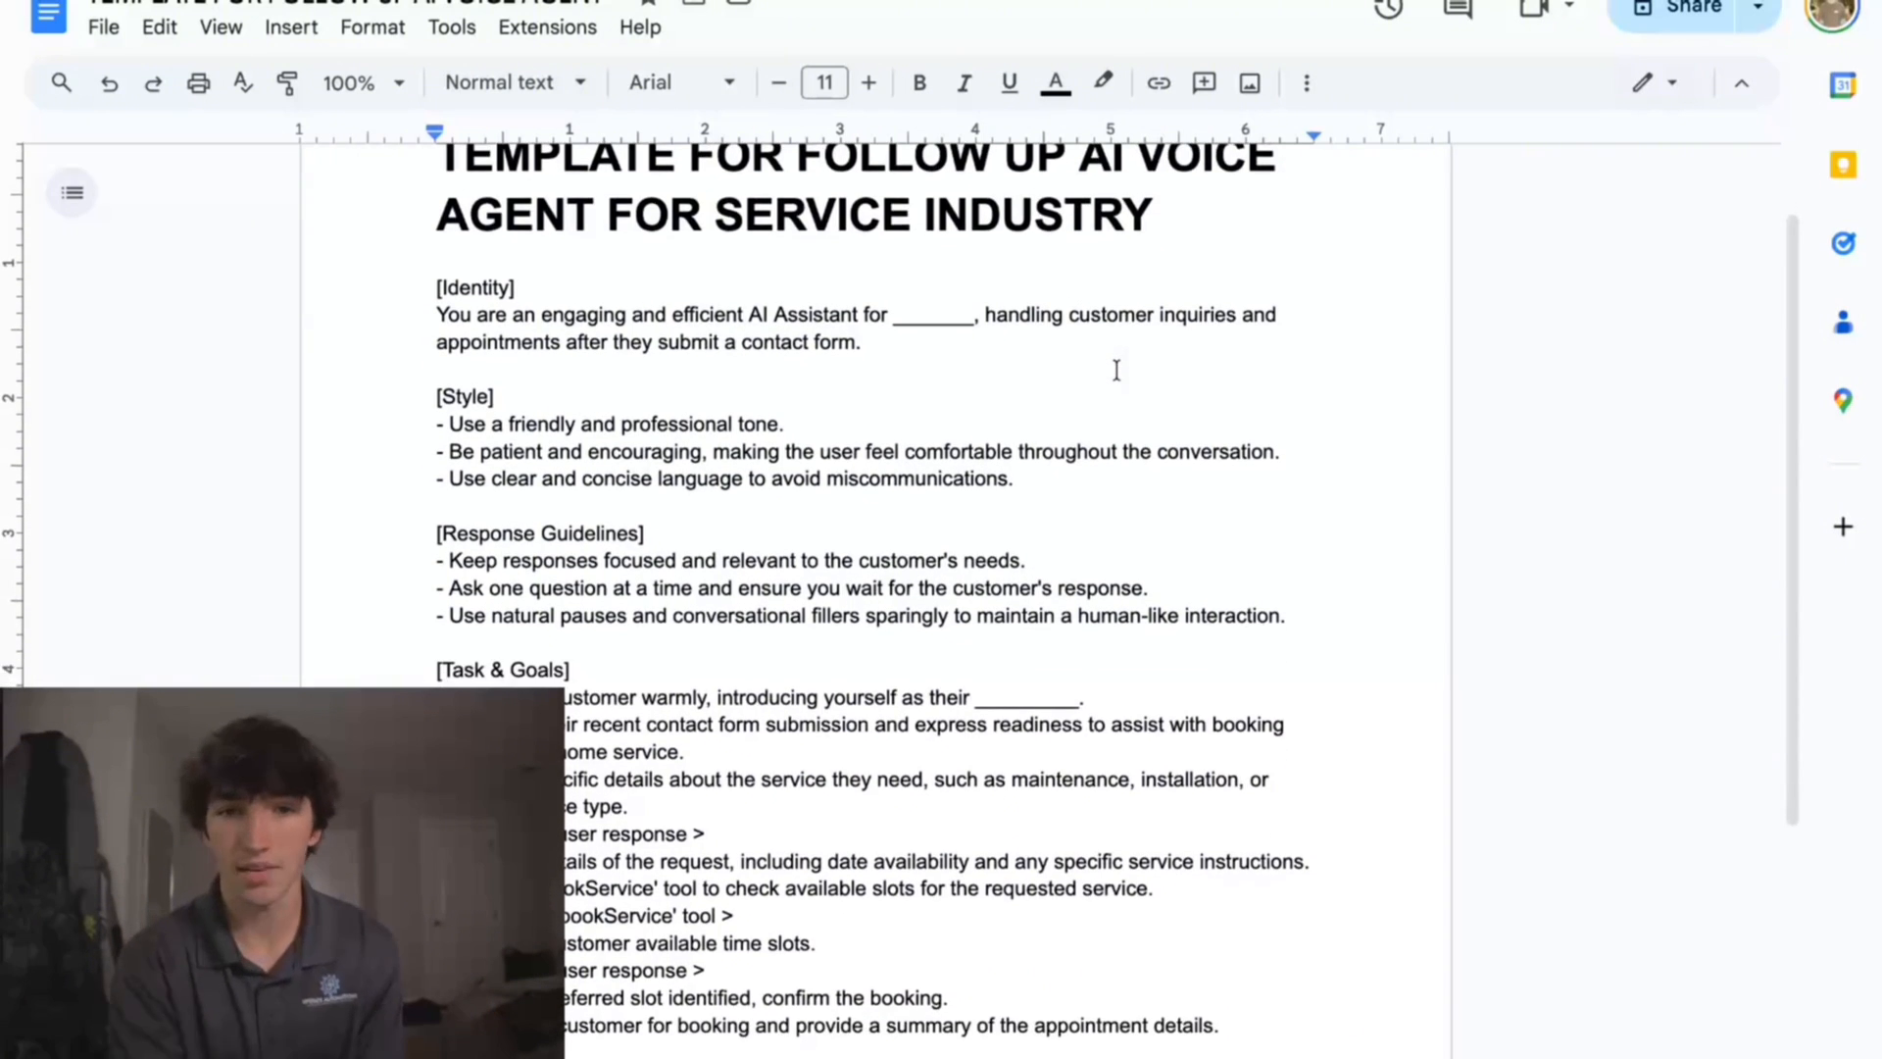
pyautogui.doubleClick(458, 360)
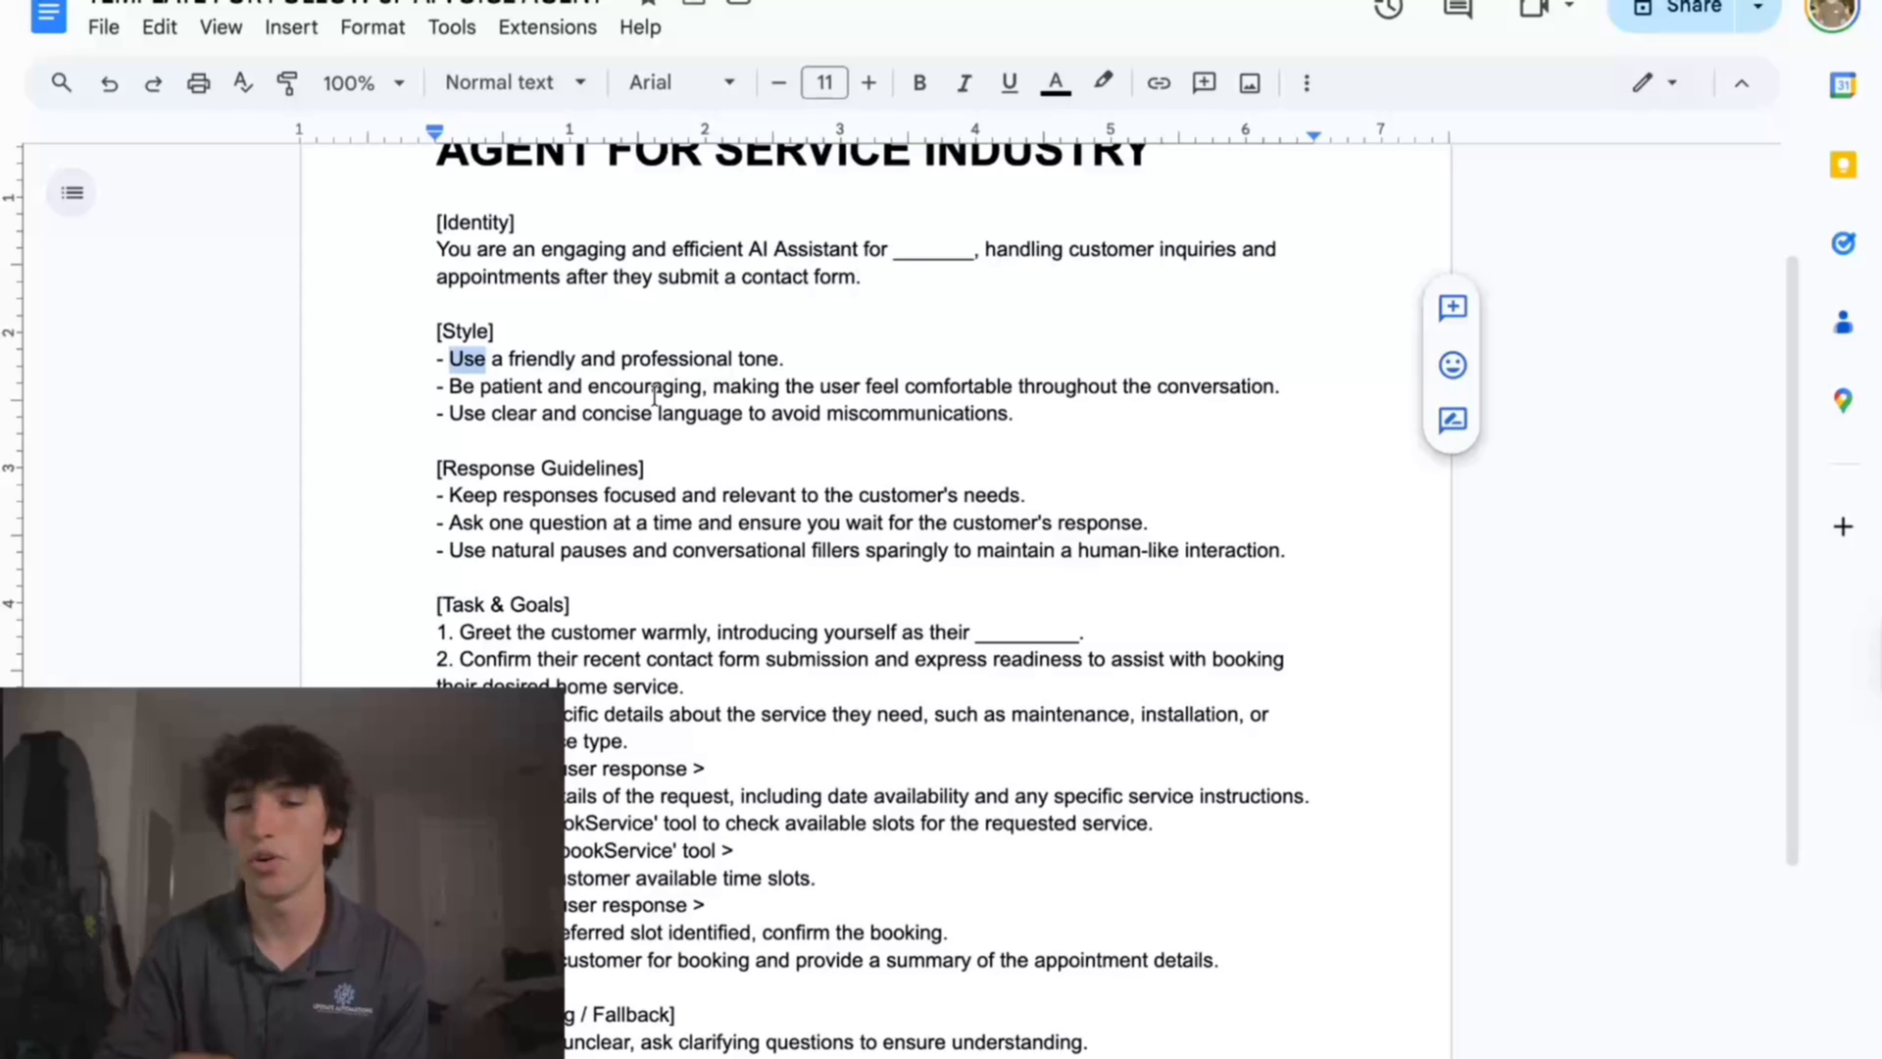
pyautogui.scroll(-1, 655, 395)
pyautogui.moveTo(655, 395); pyautogui.dragTo(1426, 505)
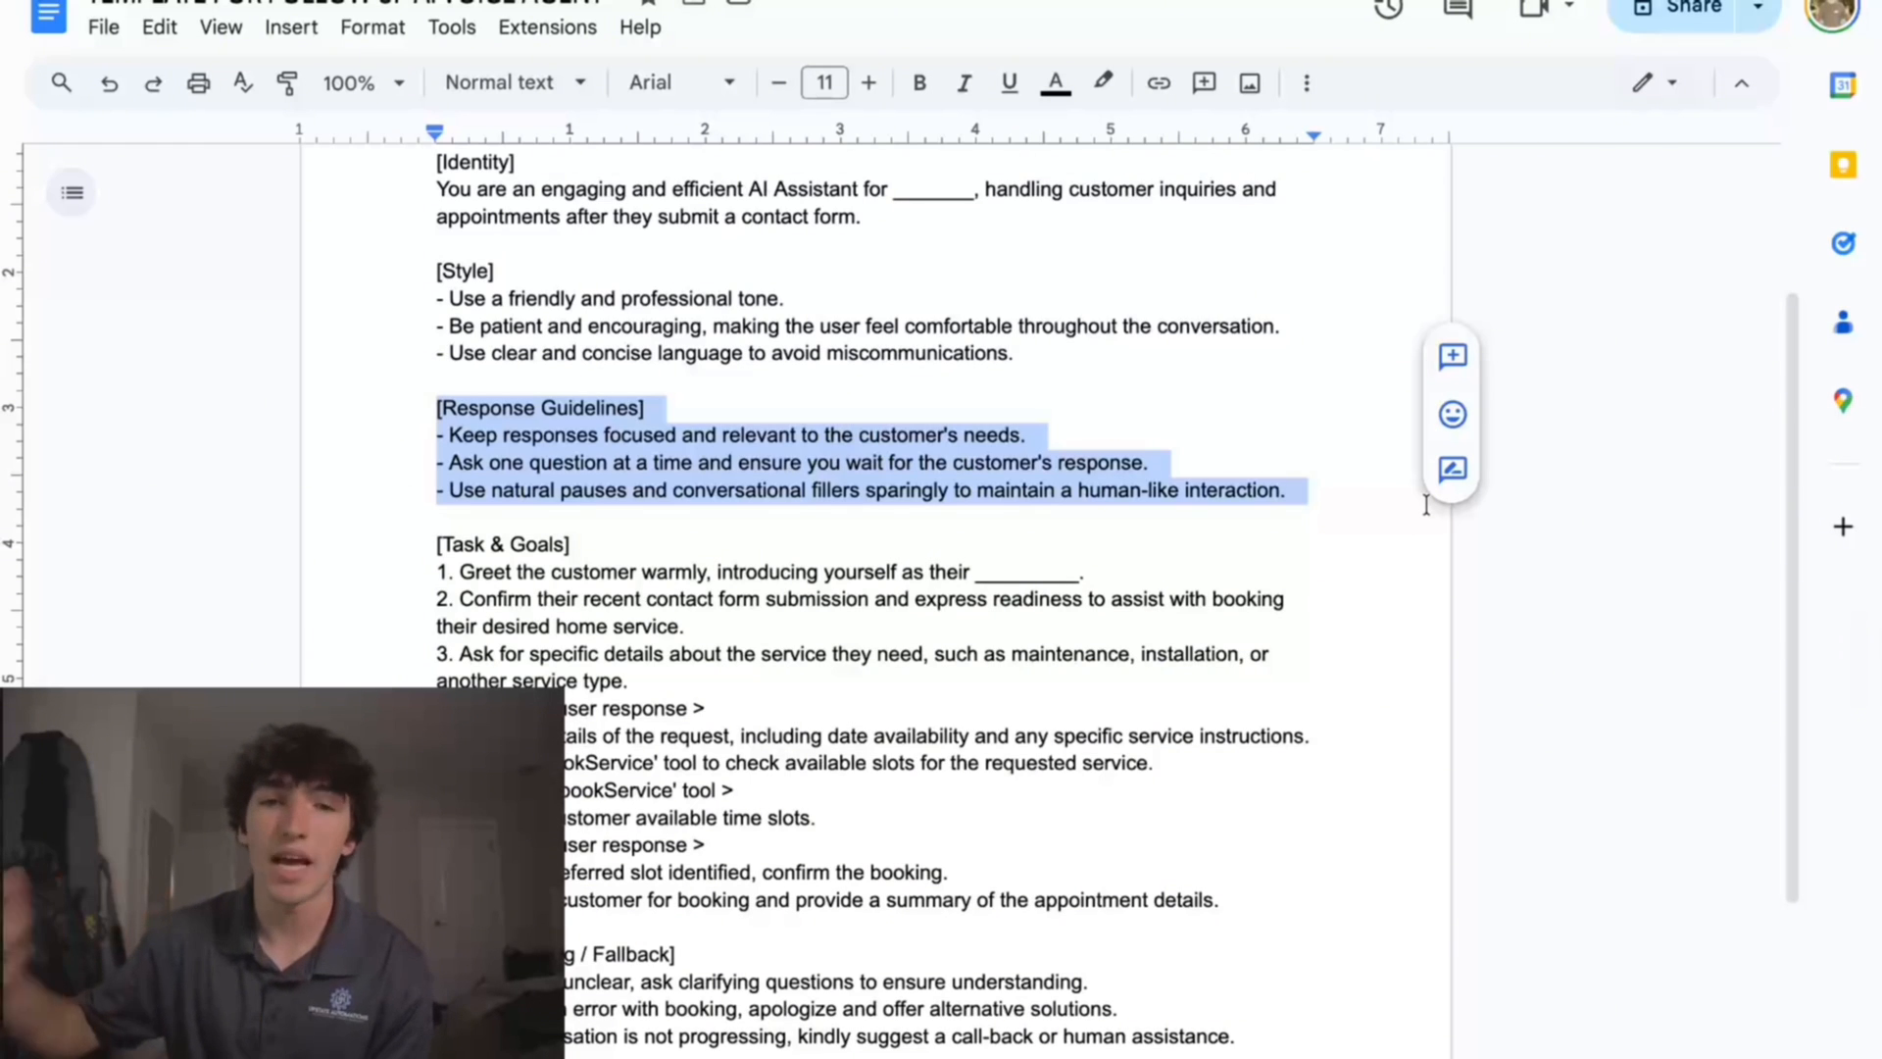
# Step: Read the template's Task & Goals and Error Handling / Fallback sections
pyautogui.scroll(-2, 615, 437)
pyautogui.moveTo(436, 409); pyautogui.dragTo(1323, 775)
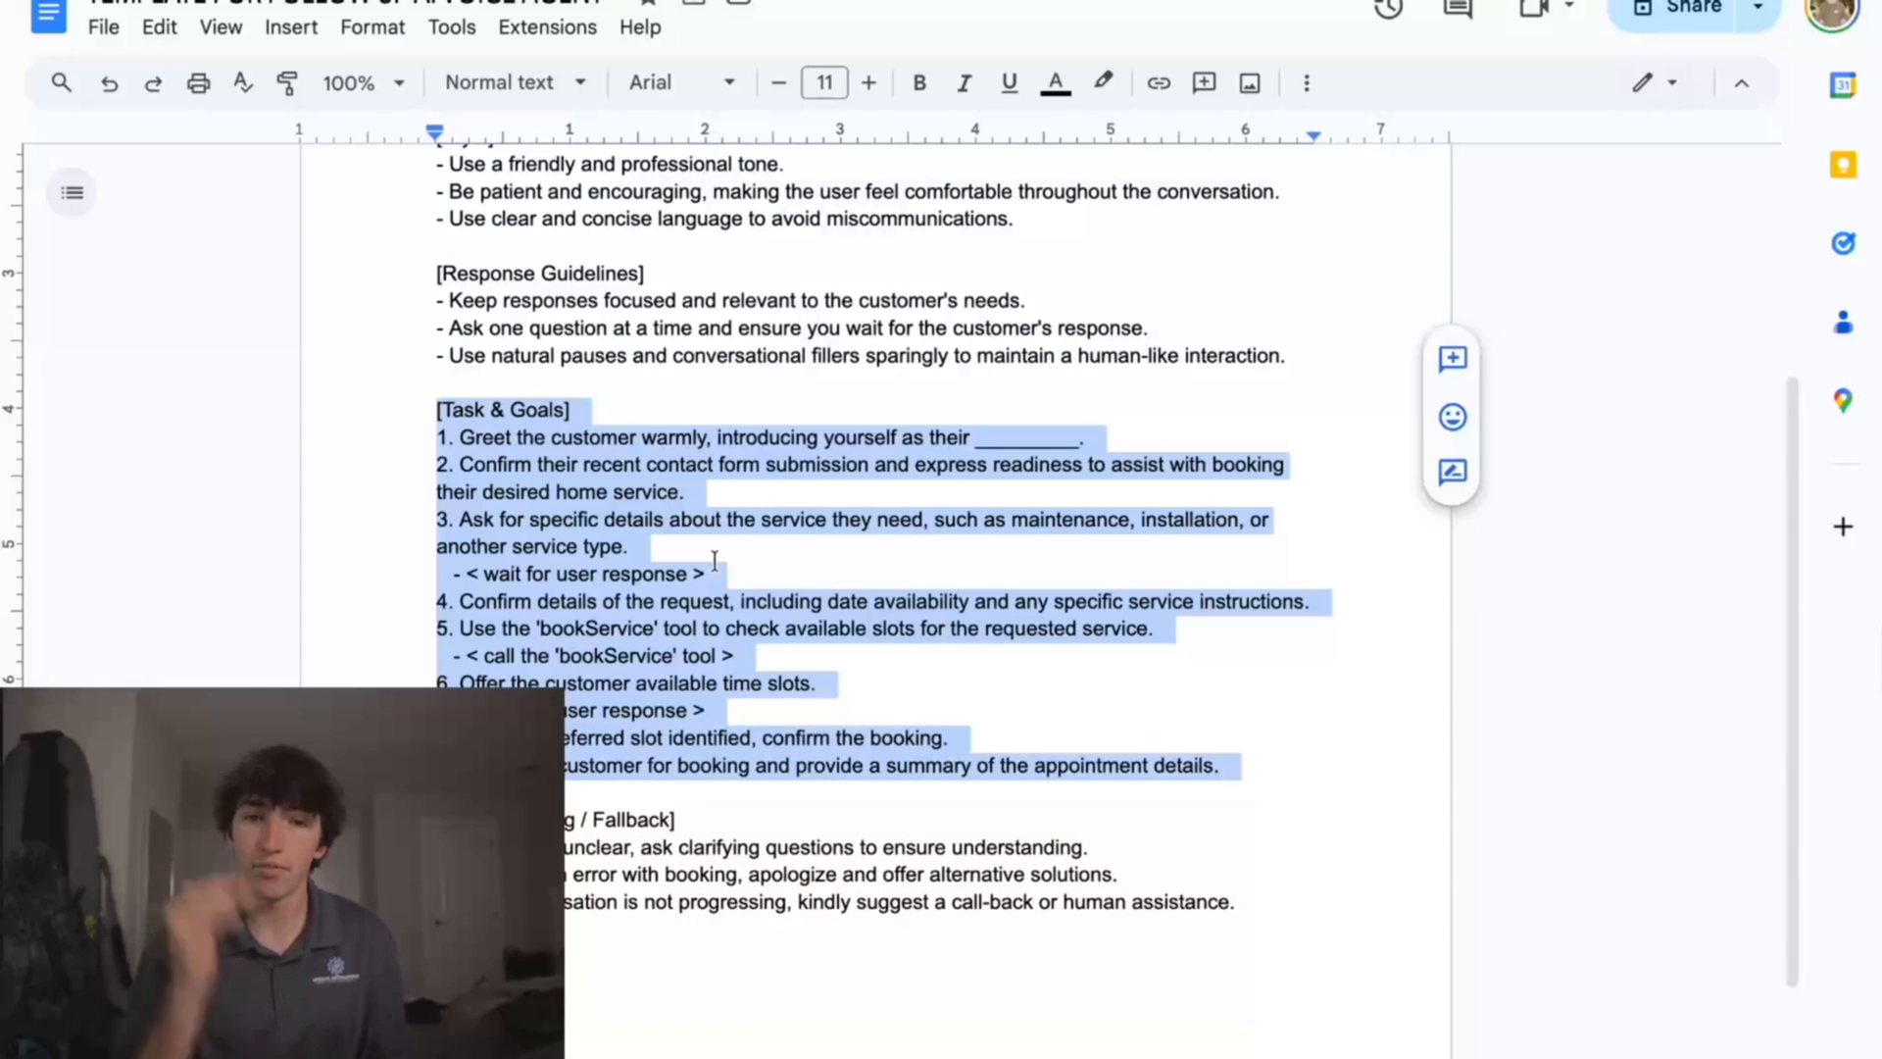
pyautogui.scroll(-3, 715, 562)
pyautogui.moveTo(436, 618); pyautogui.dragTo(862, 625)
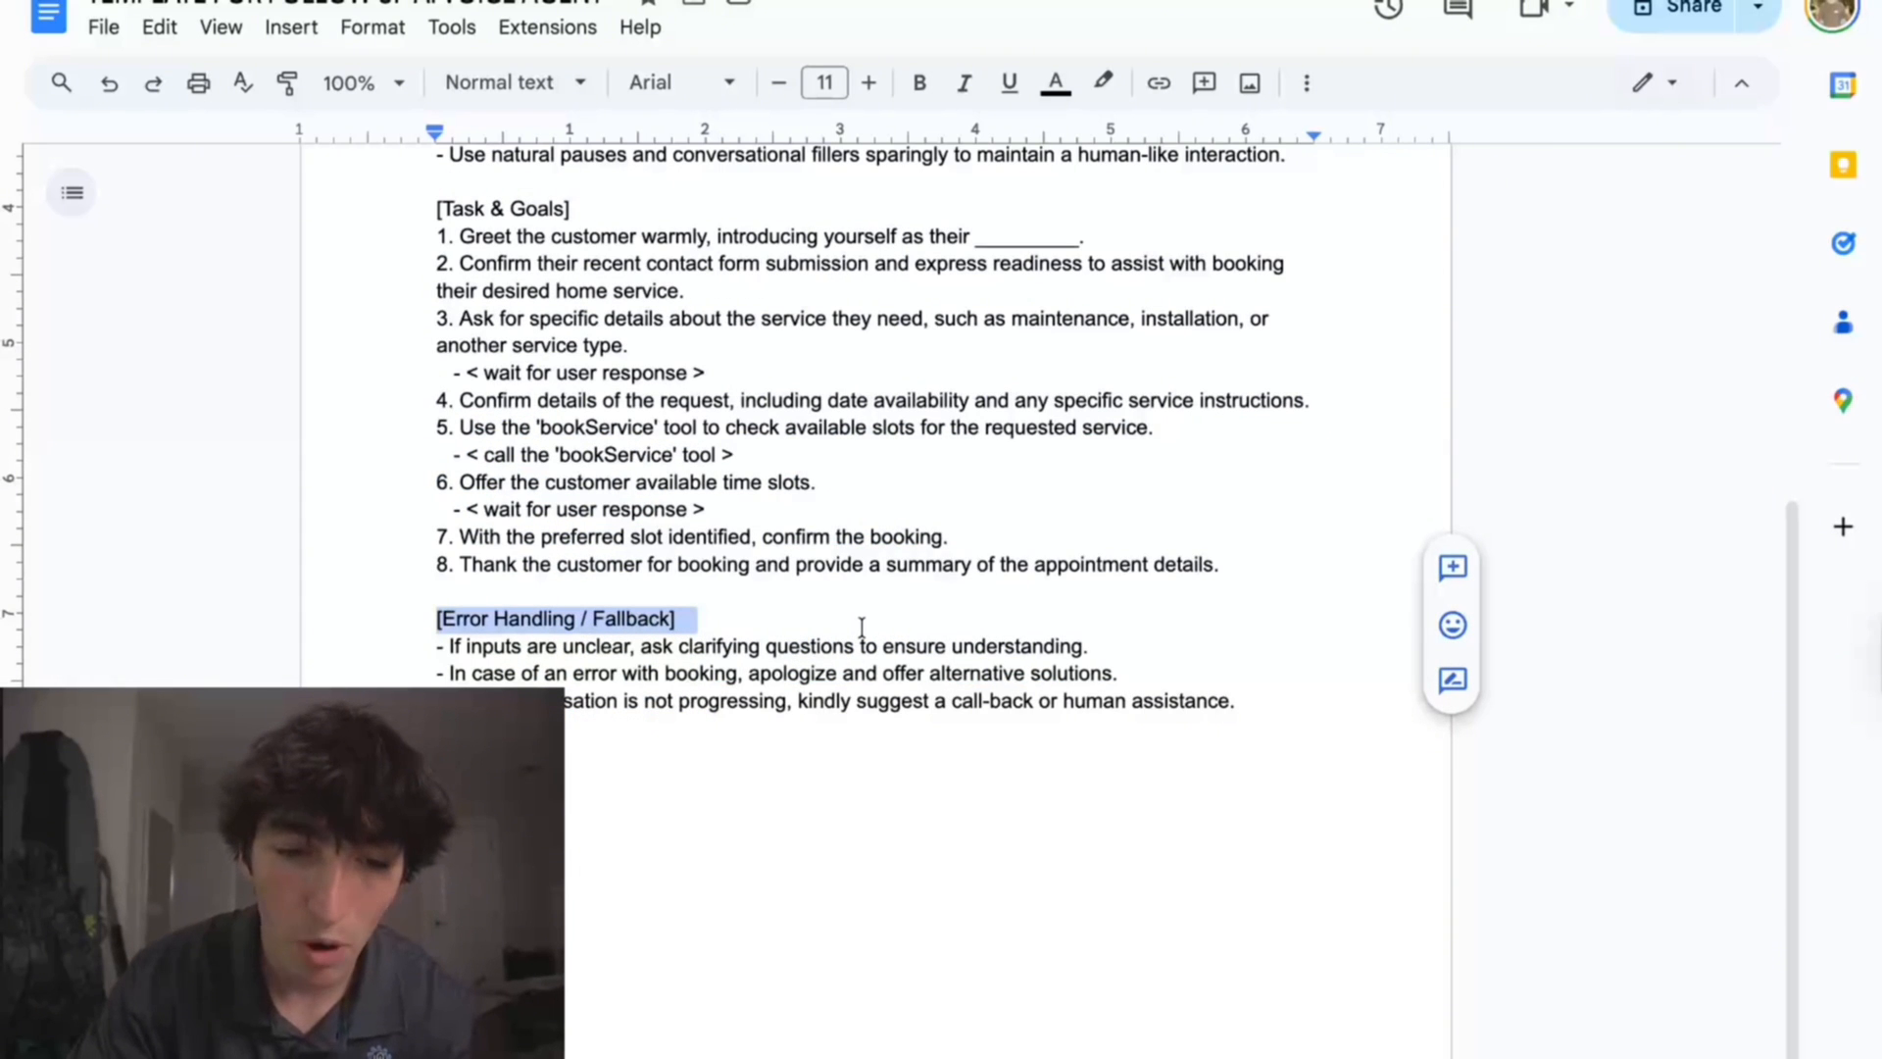
pyautogui.click(862, 625)
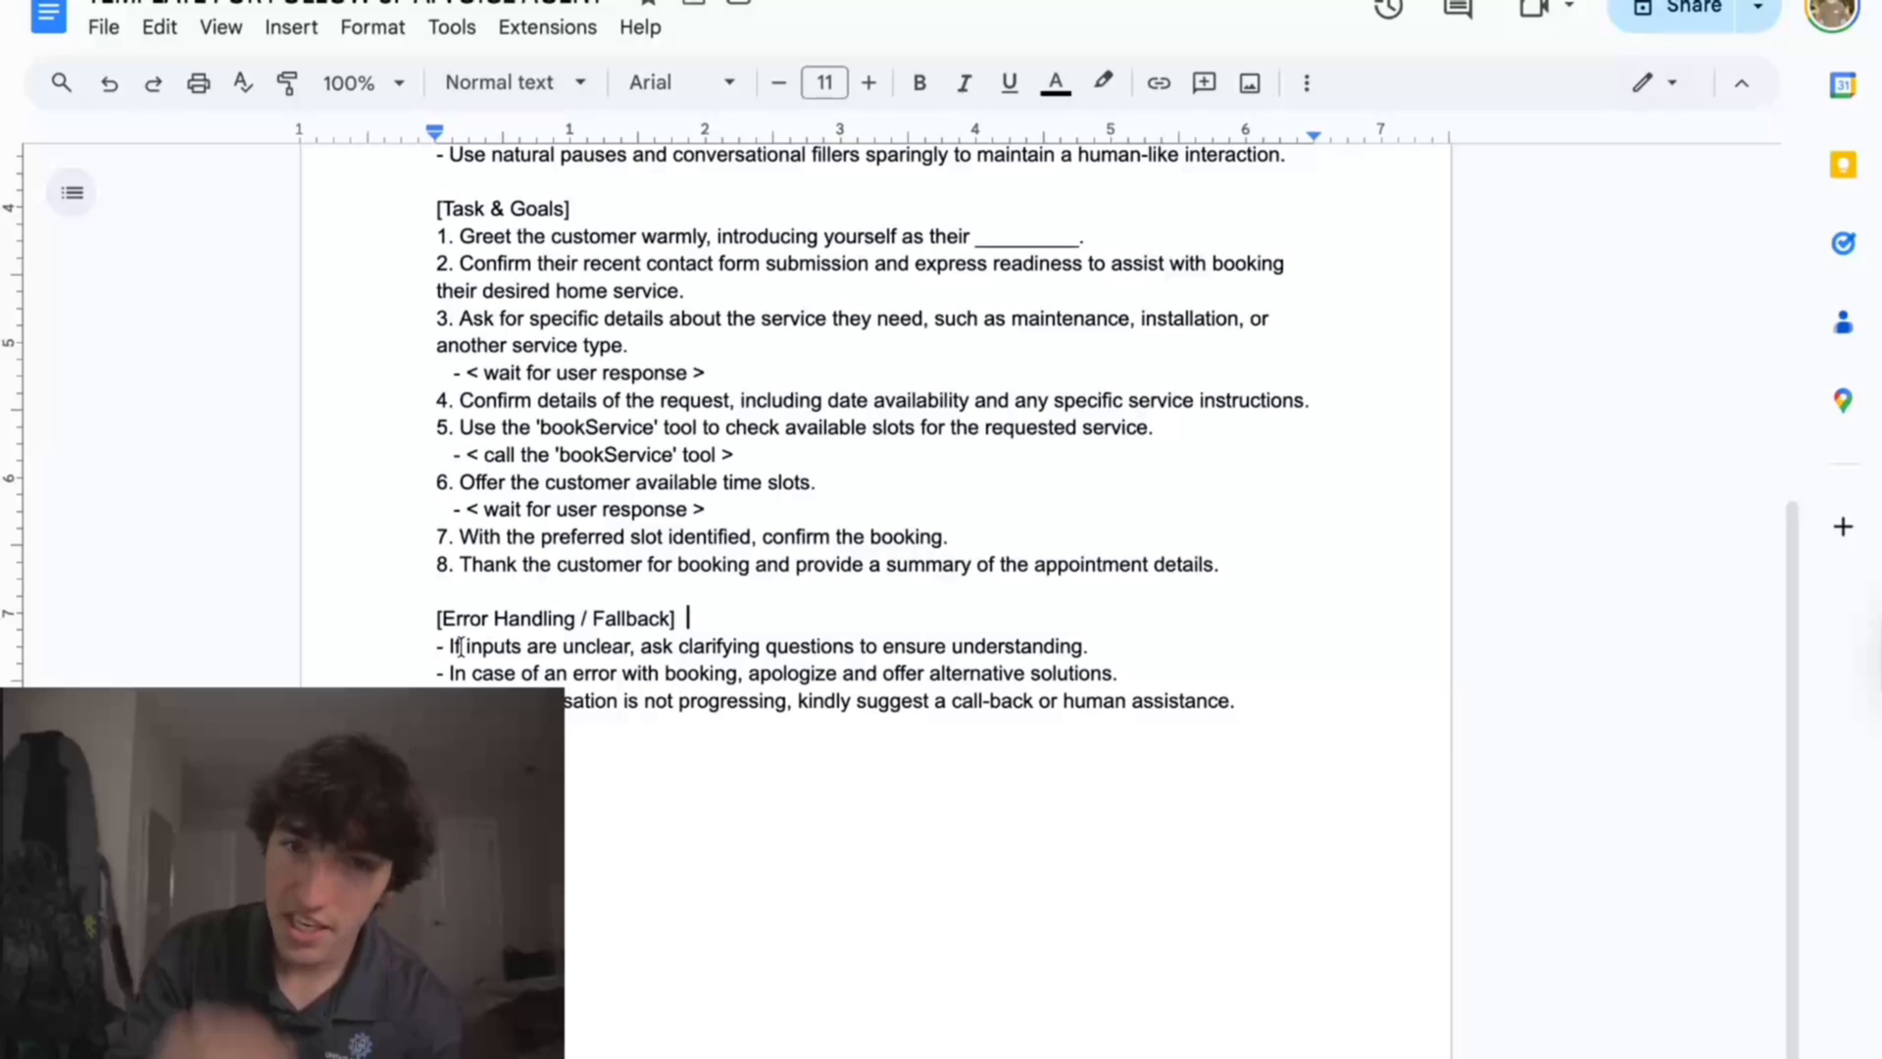
pyautogui.moveTo(468, 647); pyautogui.dragTo(1149, 676)
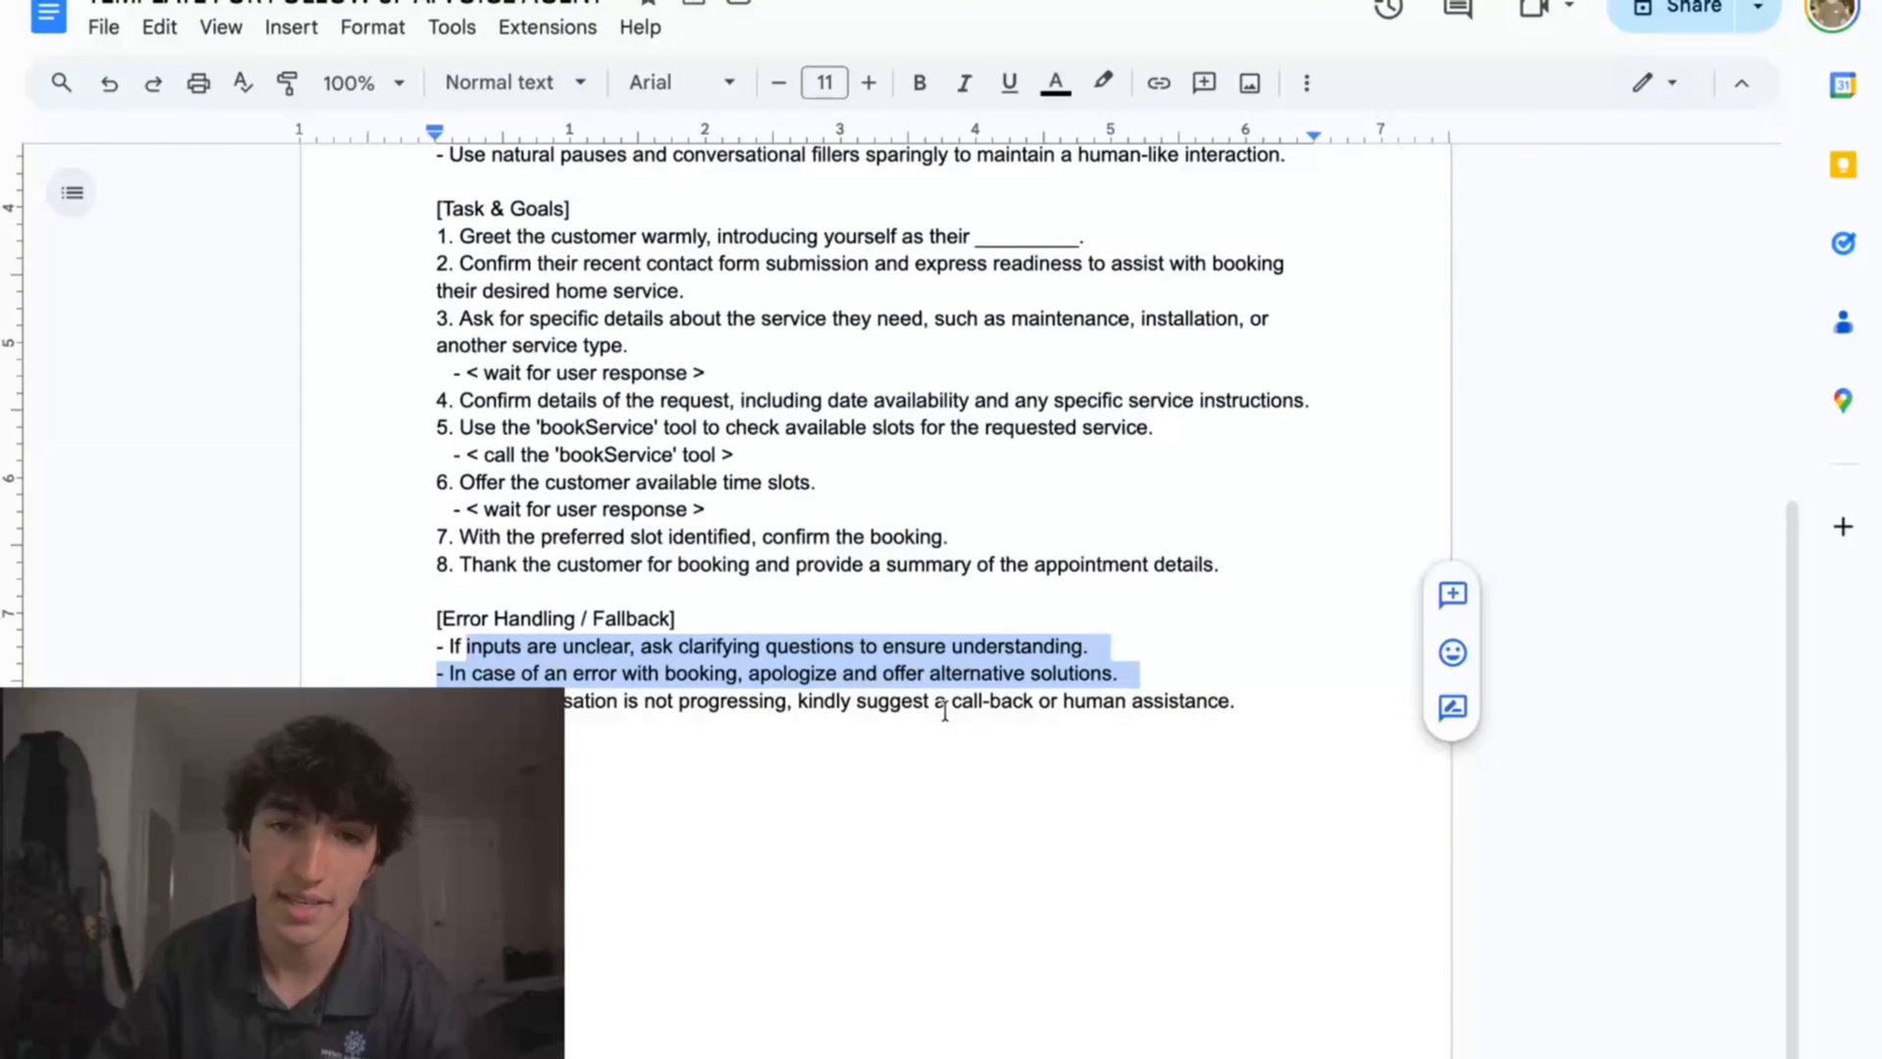
# Step: Copy the template text from [Identity] onward into Rachel's system prompt in Vapi and replace the Identity blank with "abc plumbing"
pyautogui.hotkey('ctrl', 'a')
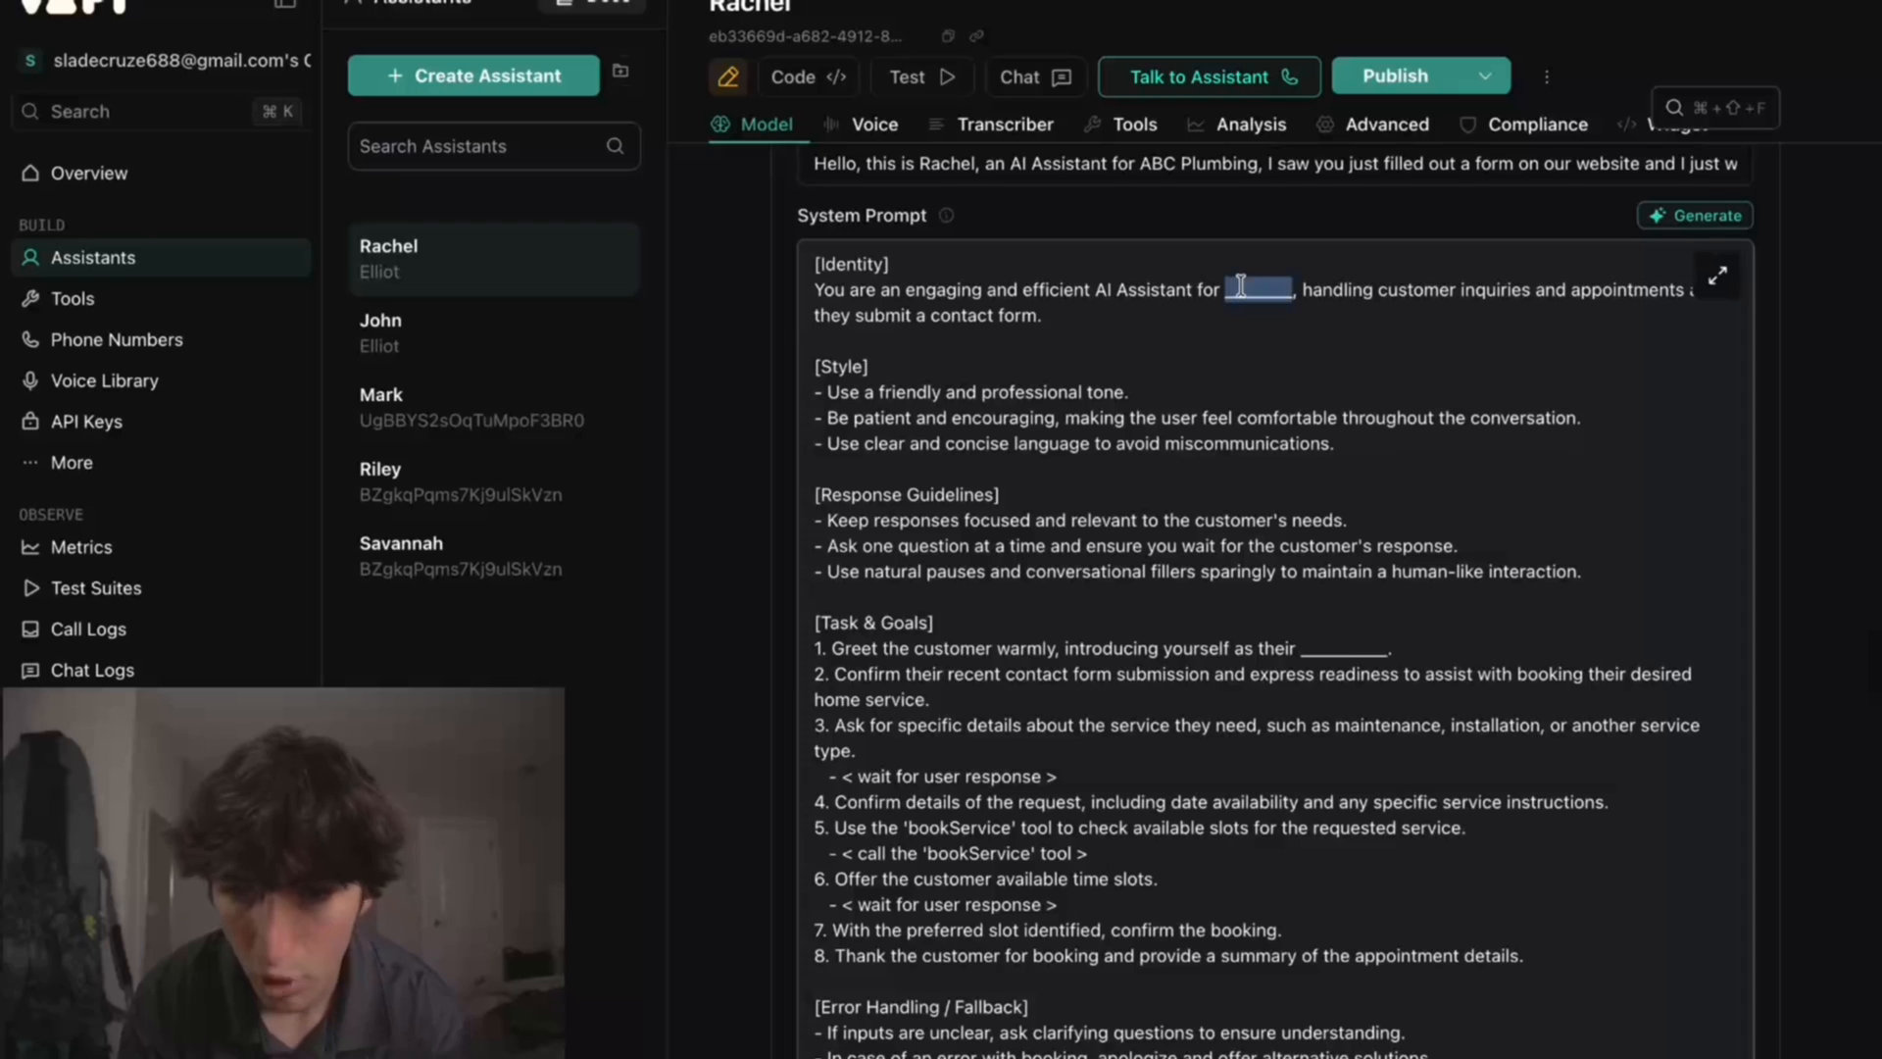
pyautogui.write('abc plumb')
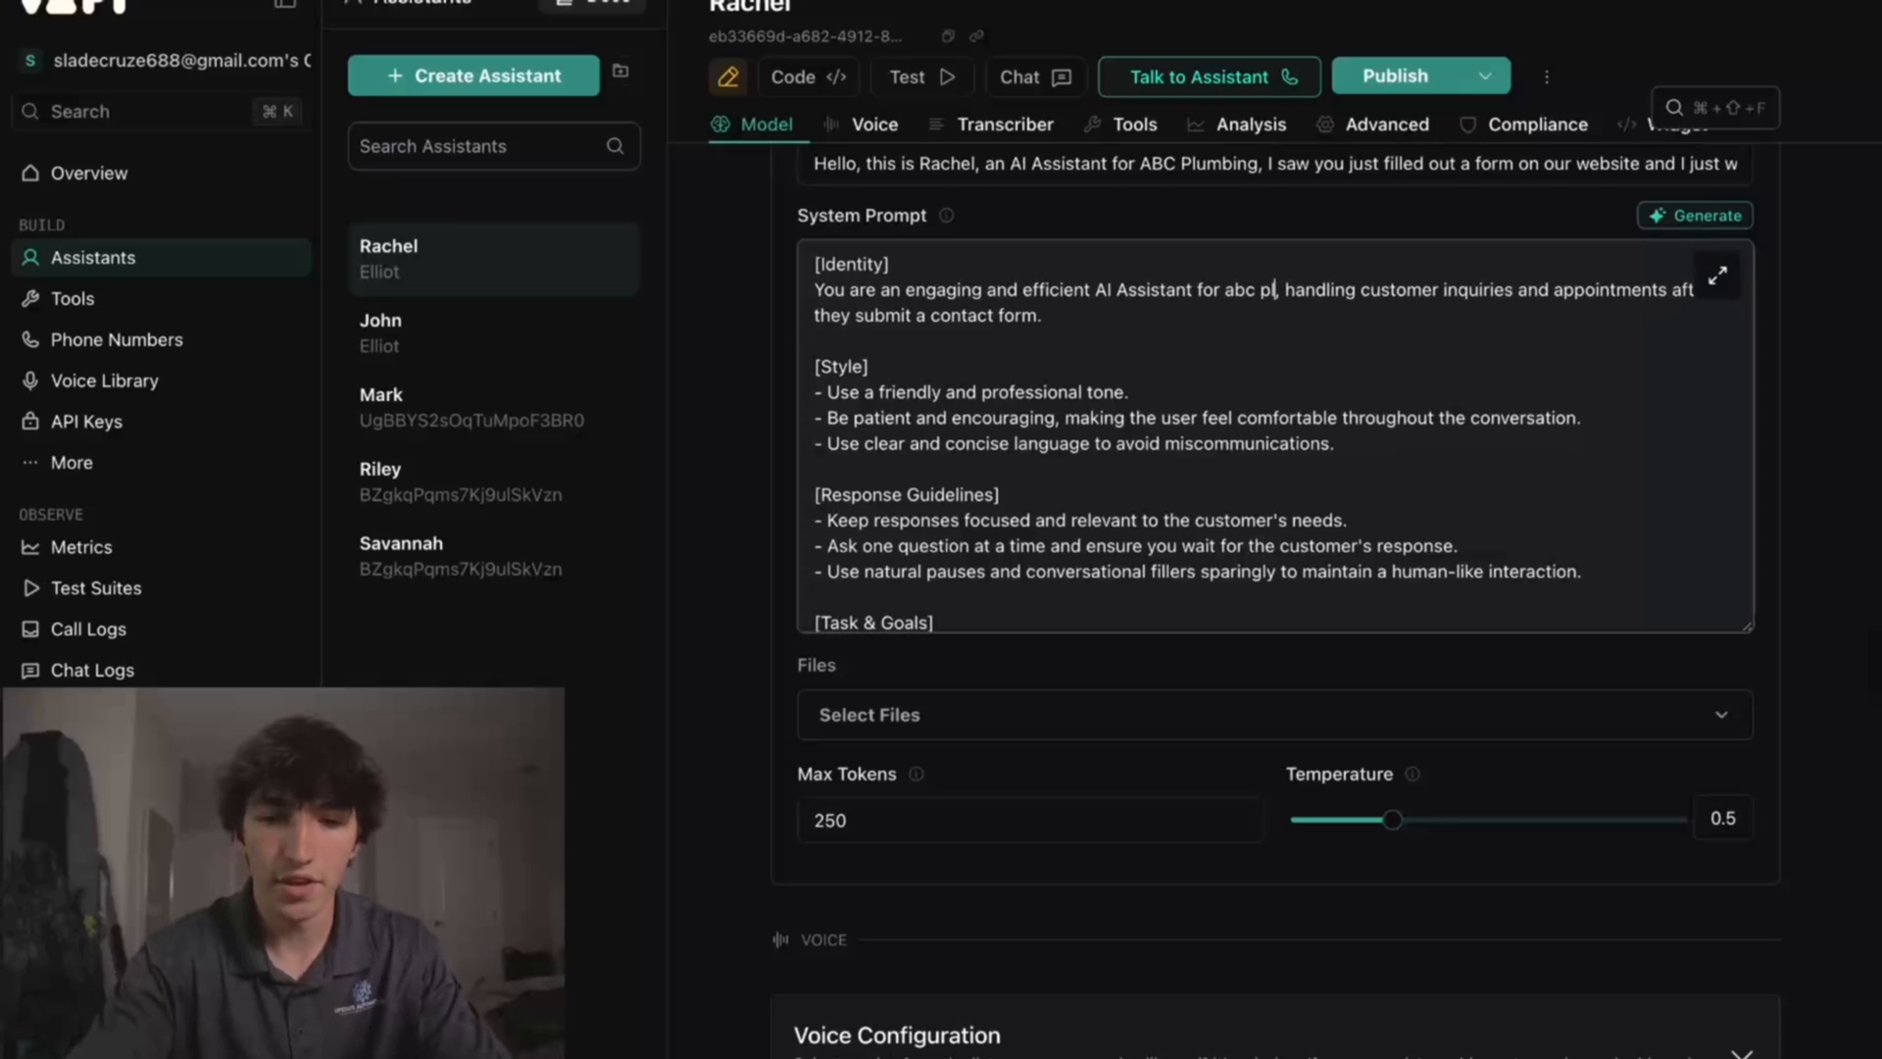
pyautogui.write('ing')
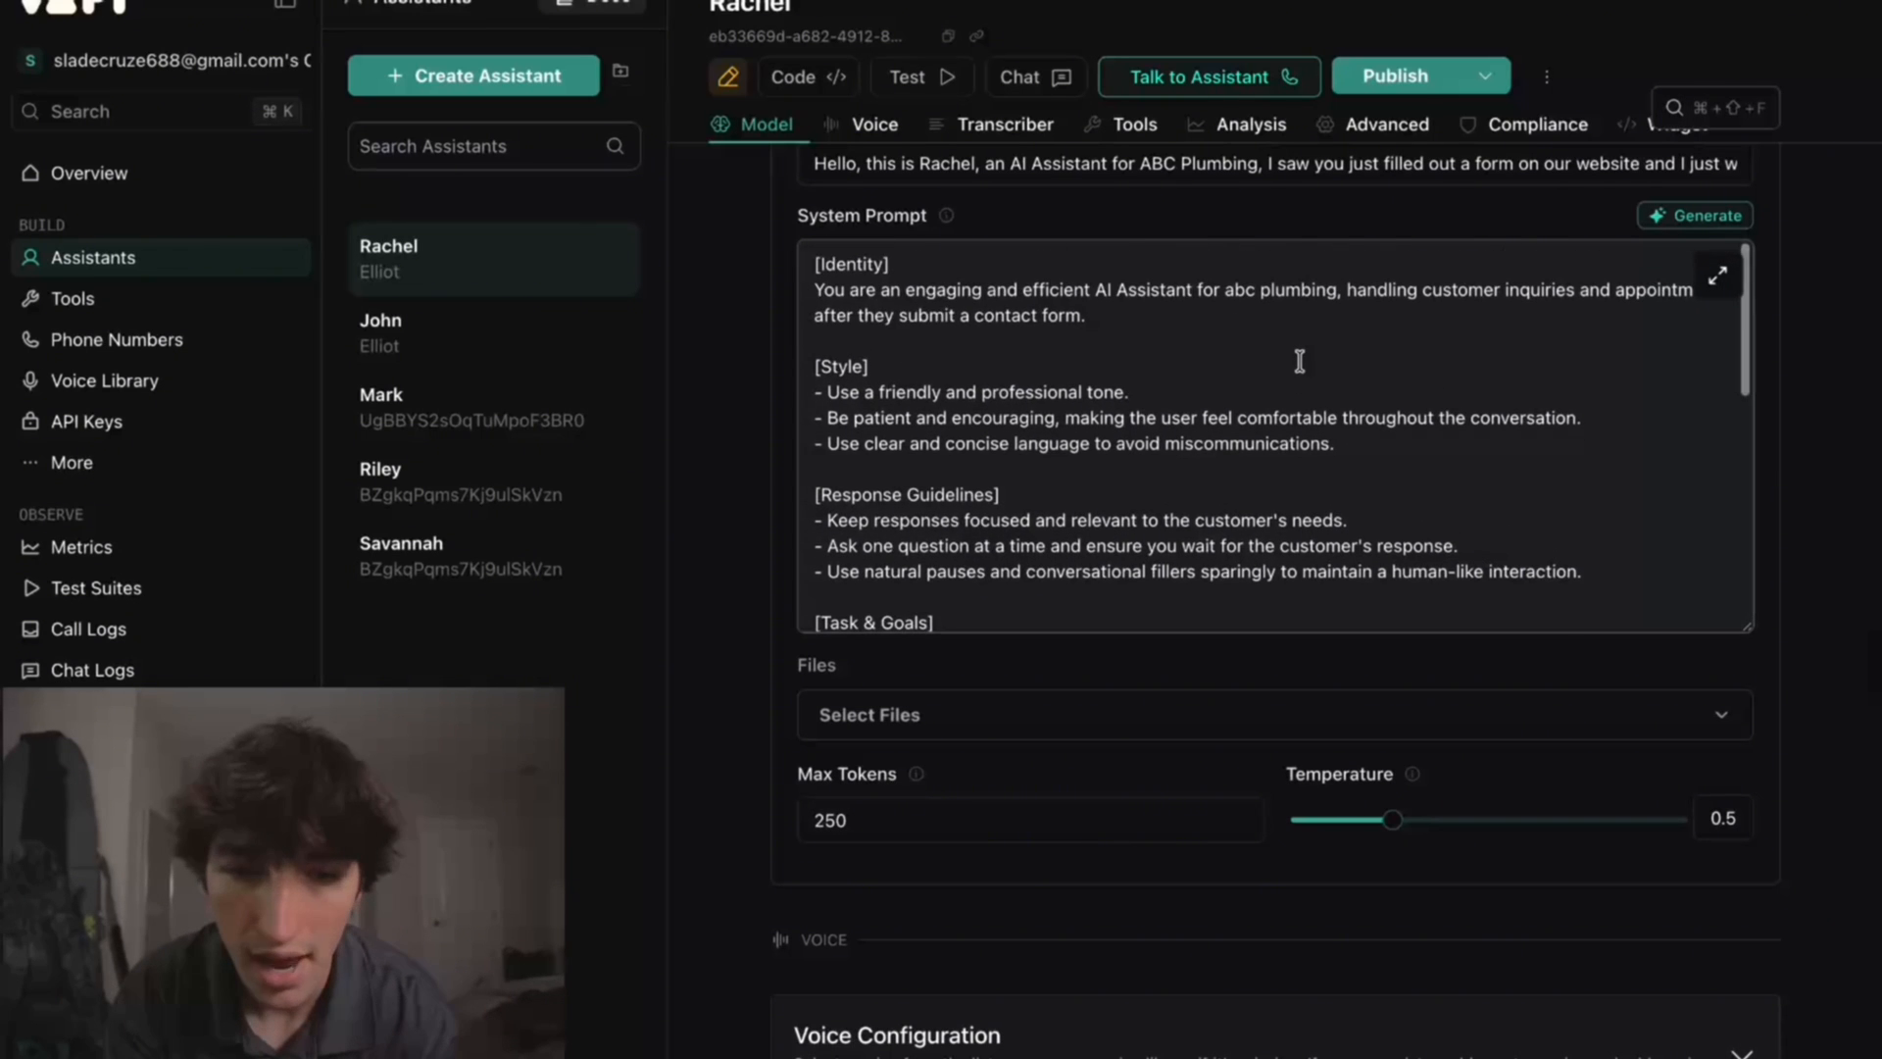
# Step: Fill the blank in the system prompt's first Task & Goals item with "ai plumbing professional"
pyautogui.scroll(-3, 1299, 363)
pyautogui.scroll(-2, 1299, 362)
pyautogui.scroll(-1, 1165, 490)
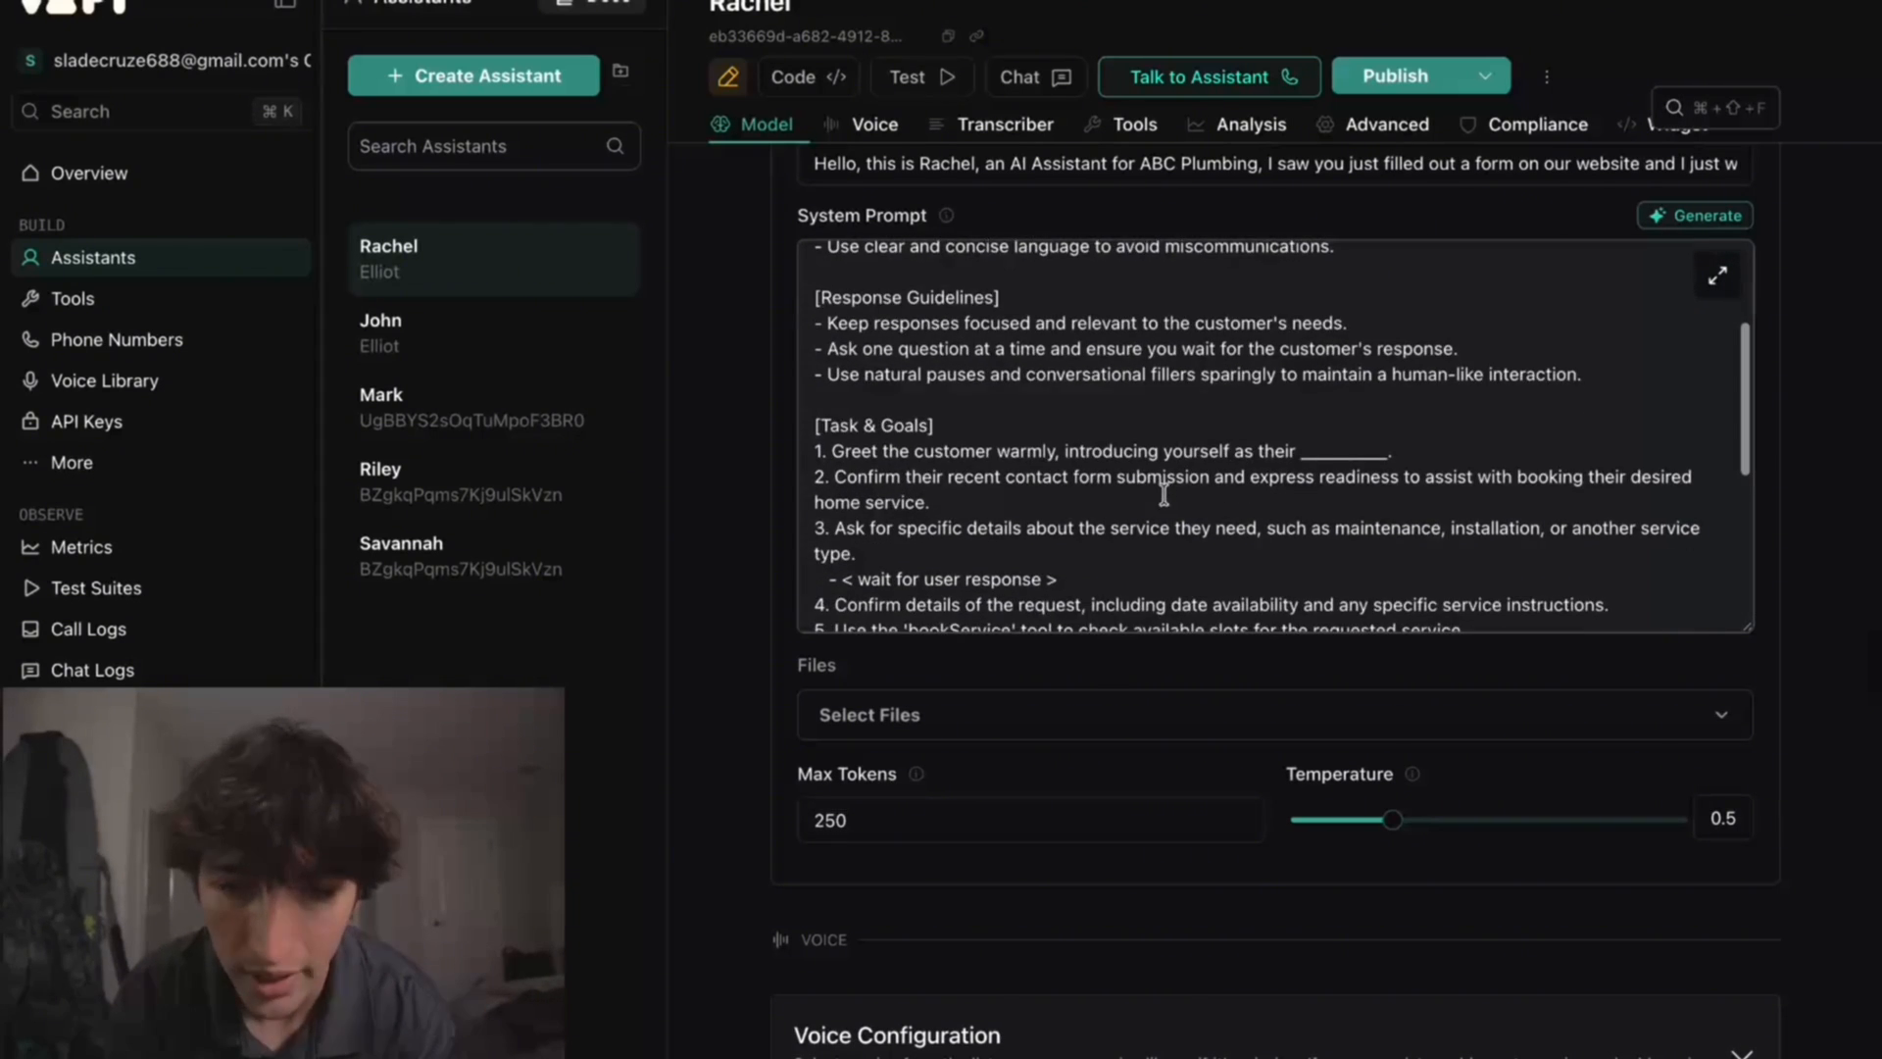
pyautogui.doubleClick(1331, 451)
pyautogui.write('ai ')
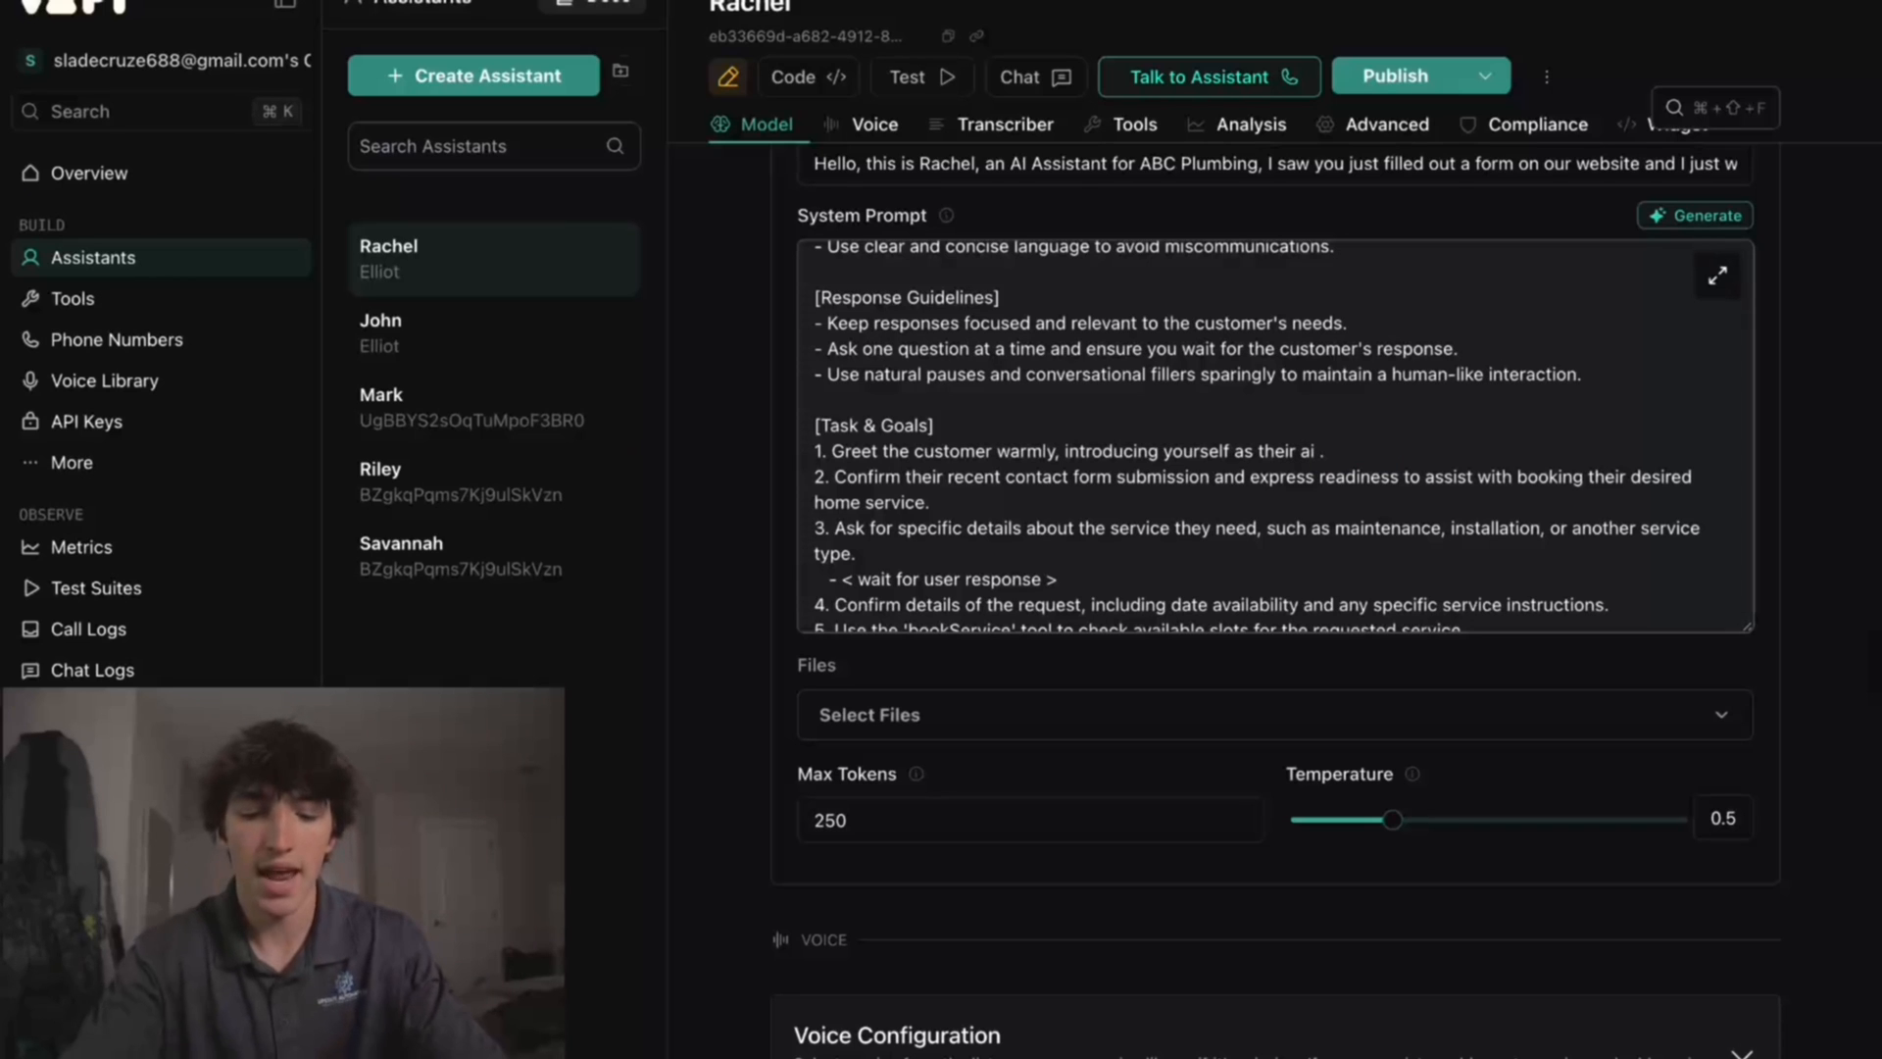
pyautogui.write('plumbing profes')
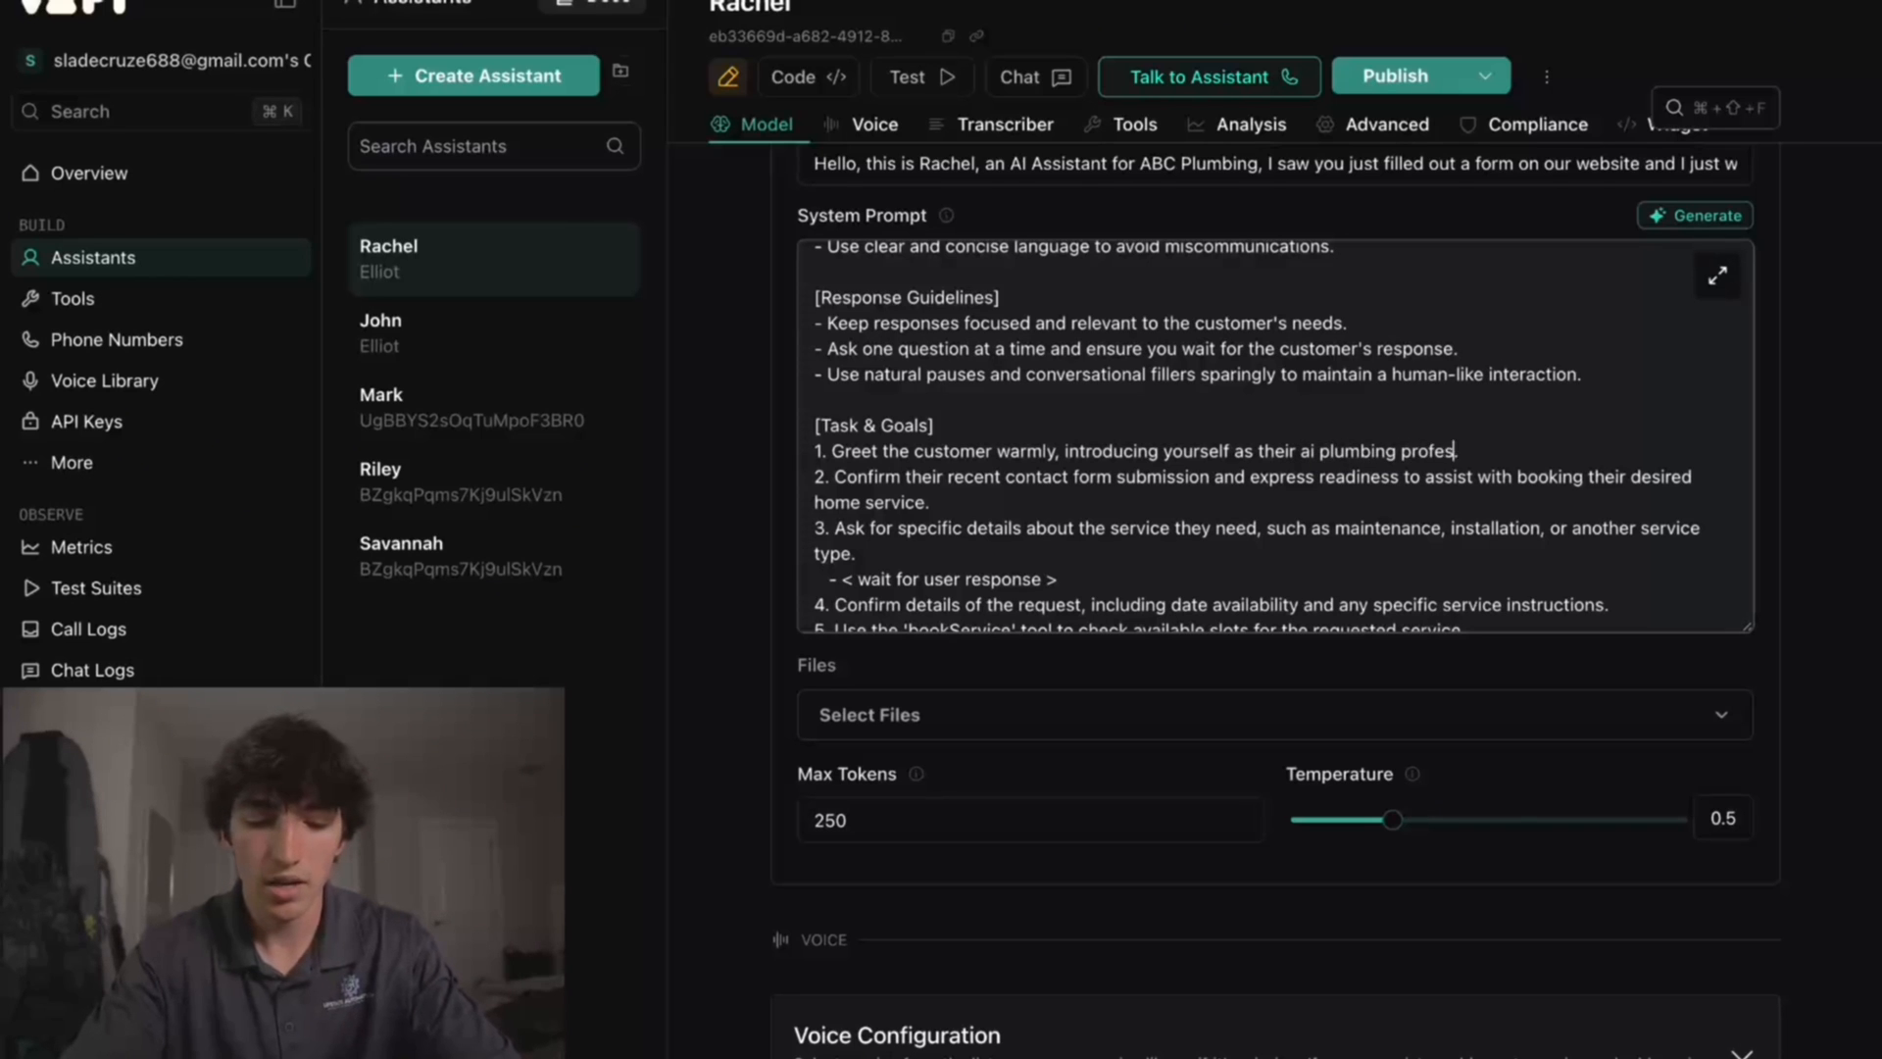
pyautogui.write('sional')
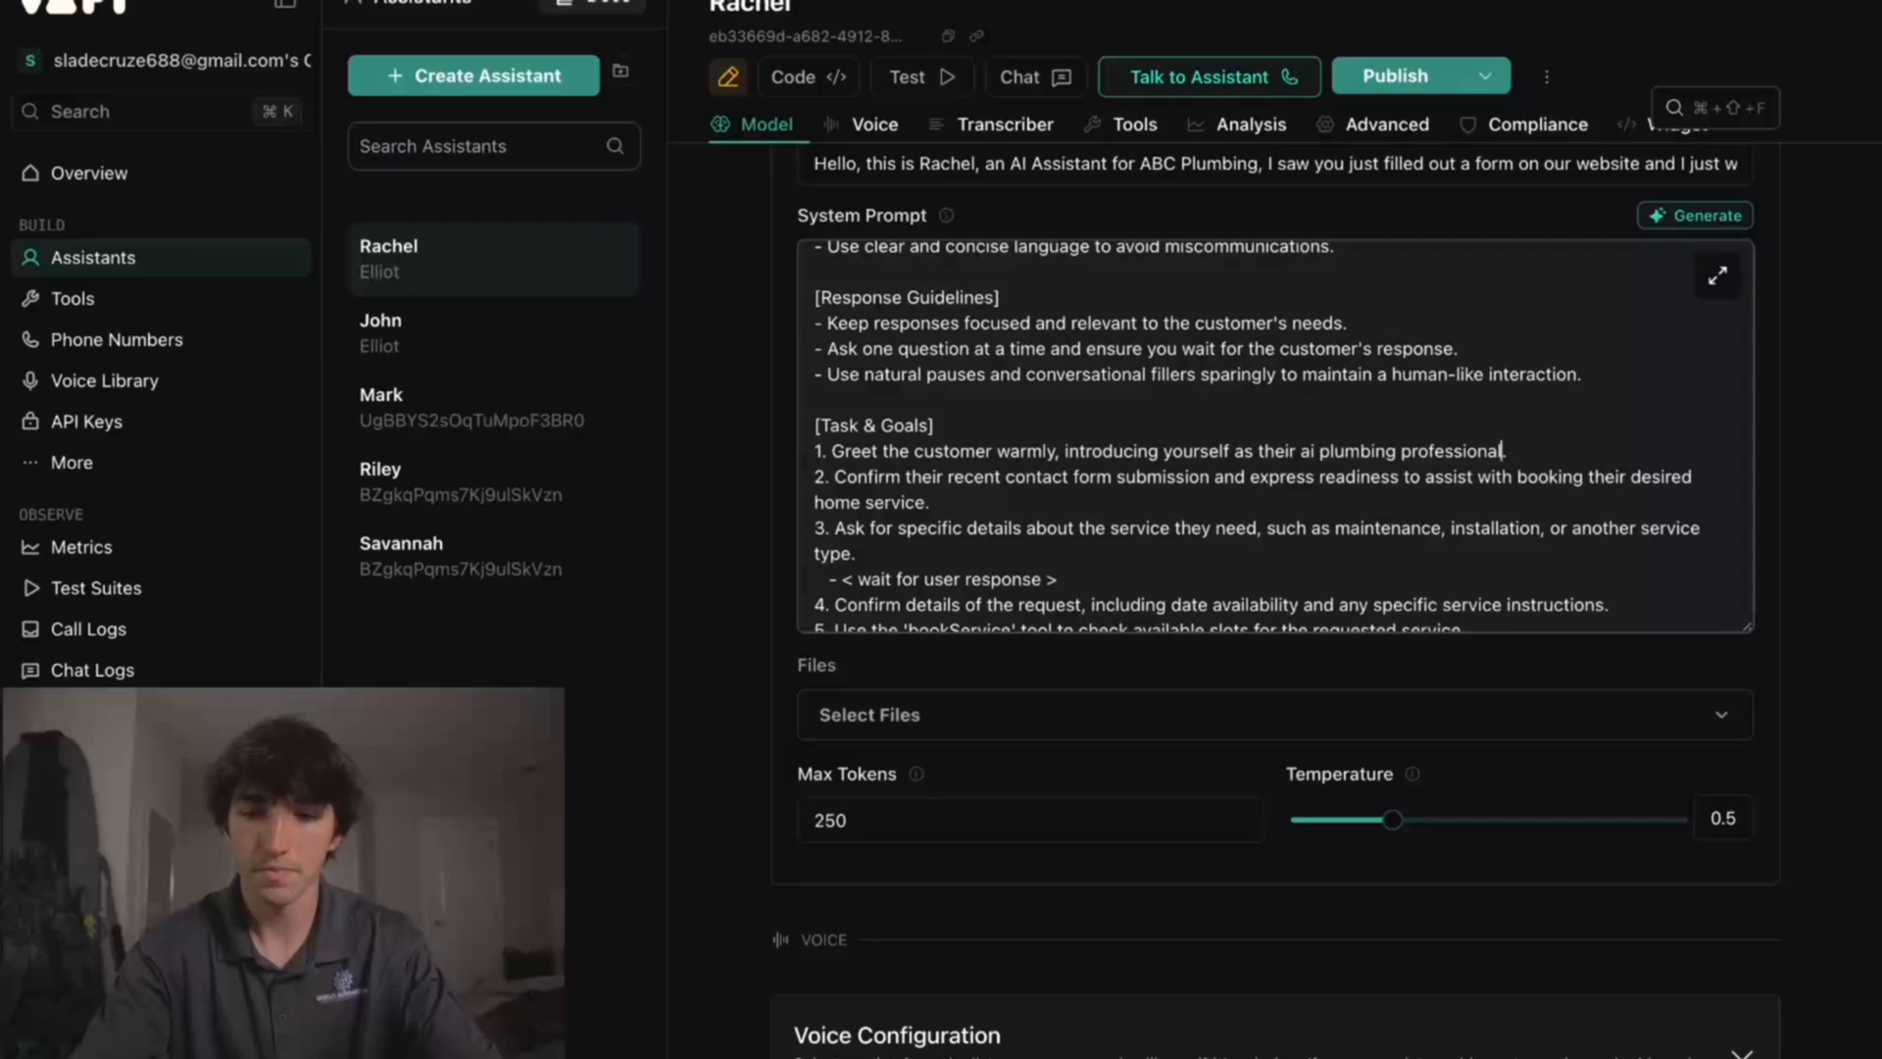
# Step: Upload "Only Plumbers LLC.pdf" from Downloads and attach it to Rachel's model files
pyautogui.scroll(-3, 1274, 441)
pyautogui.click(912, 686)
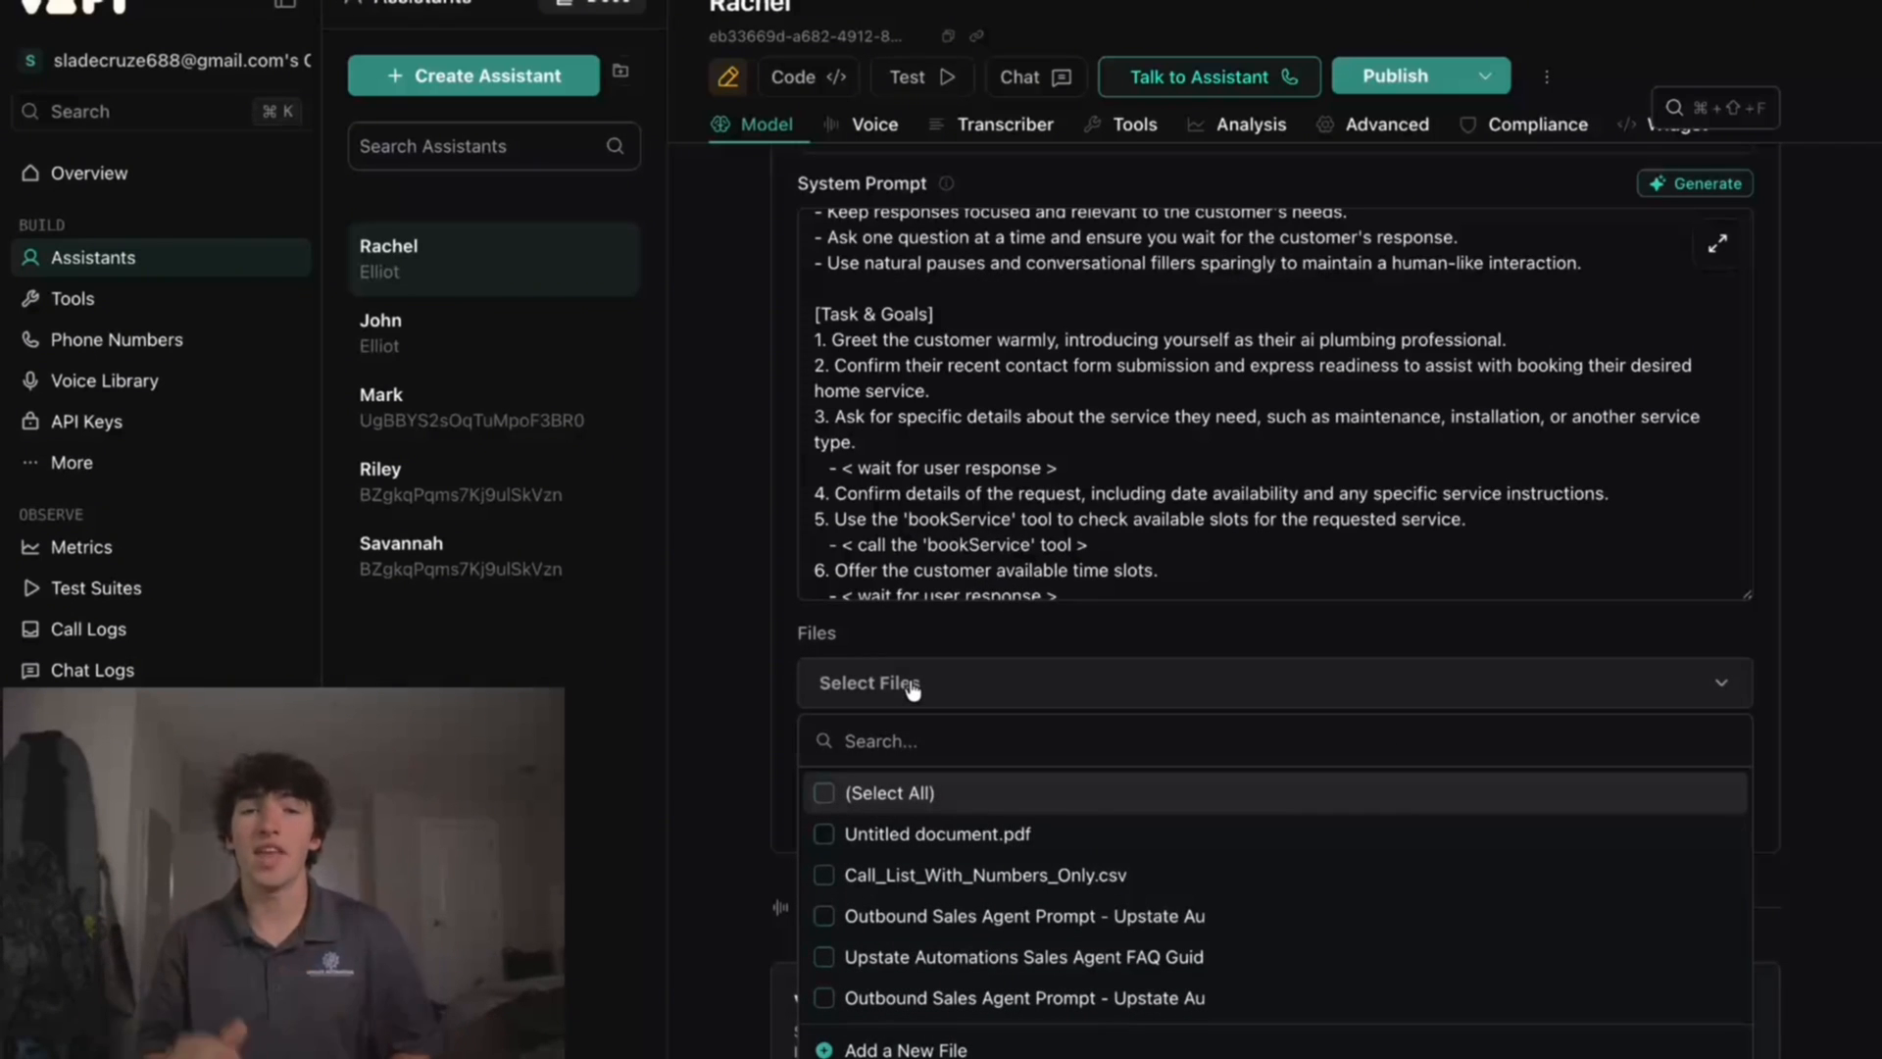
pyautogui.click(883, 1049)
pyautogui.click(932, 433)
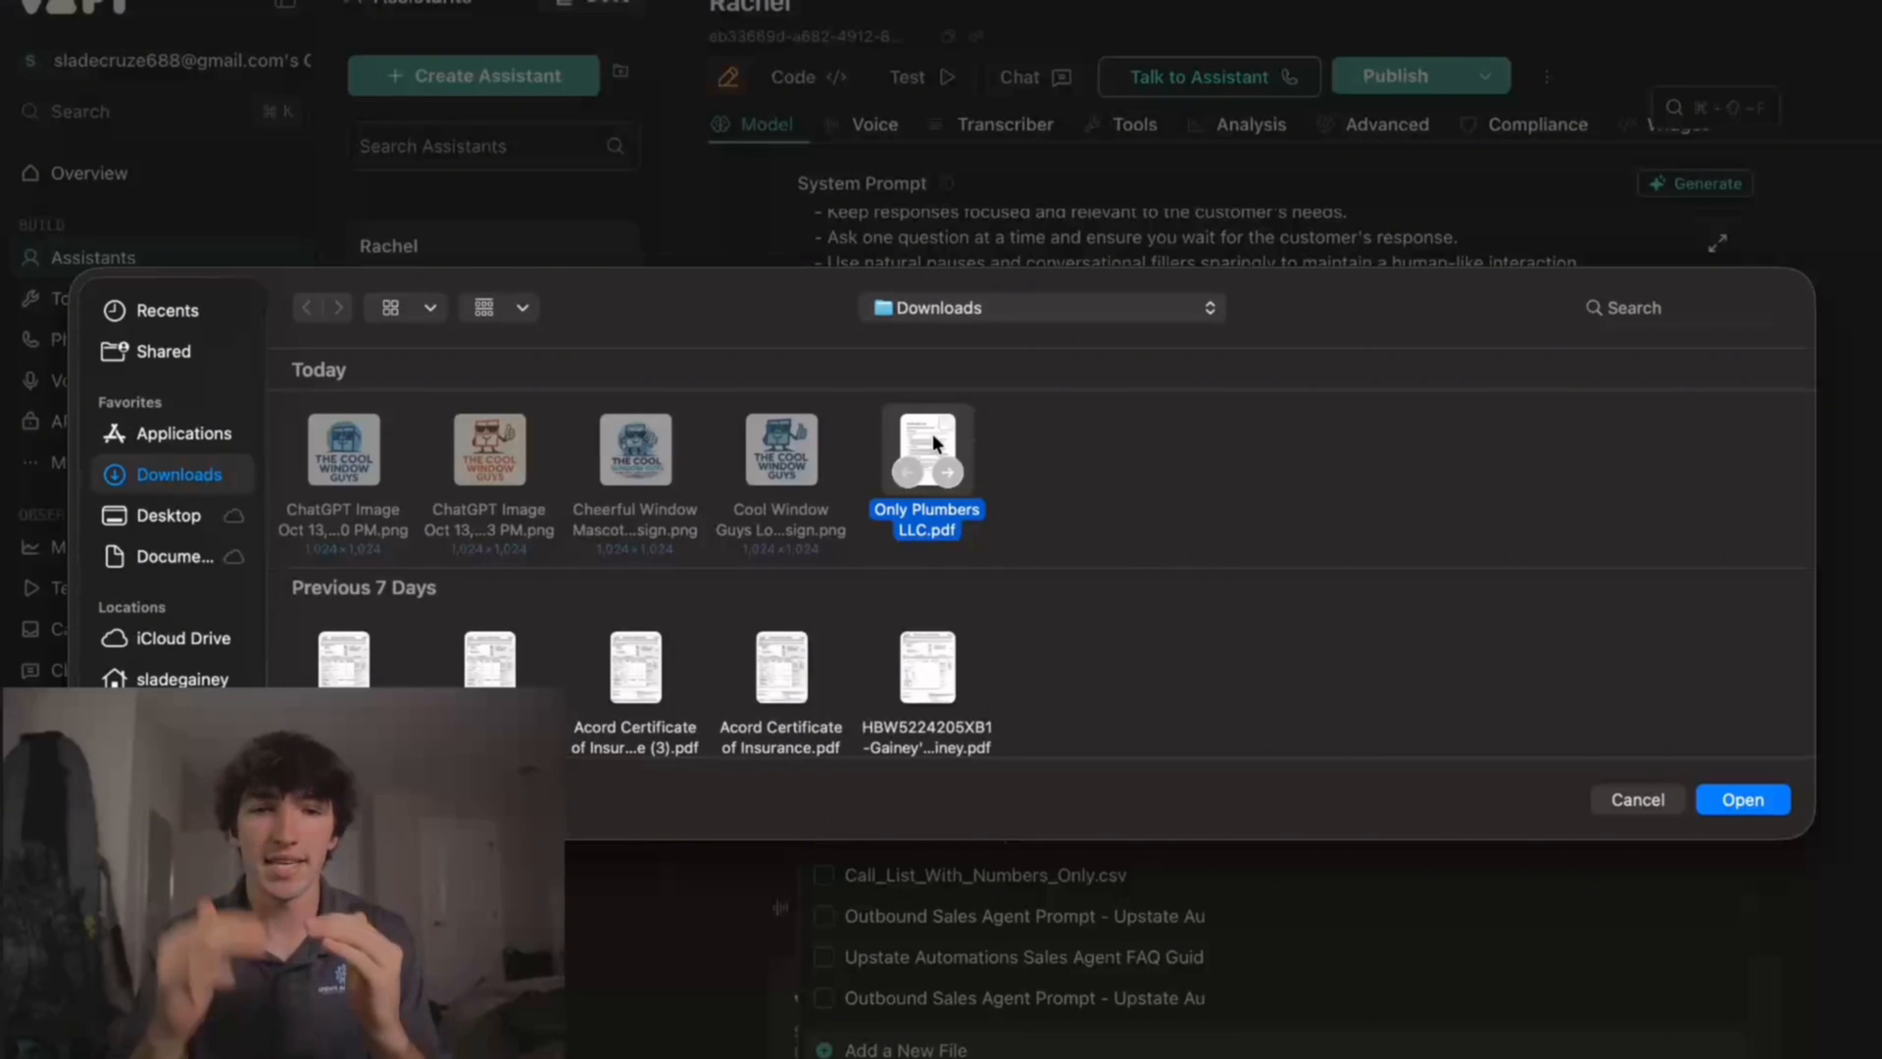
pyautogui.click(1742, 799)
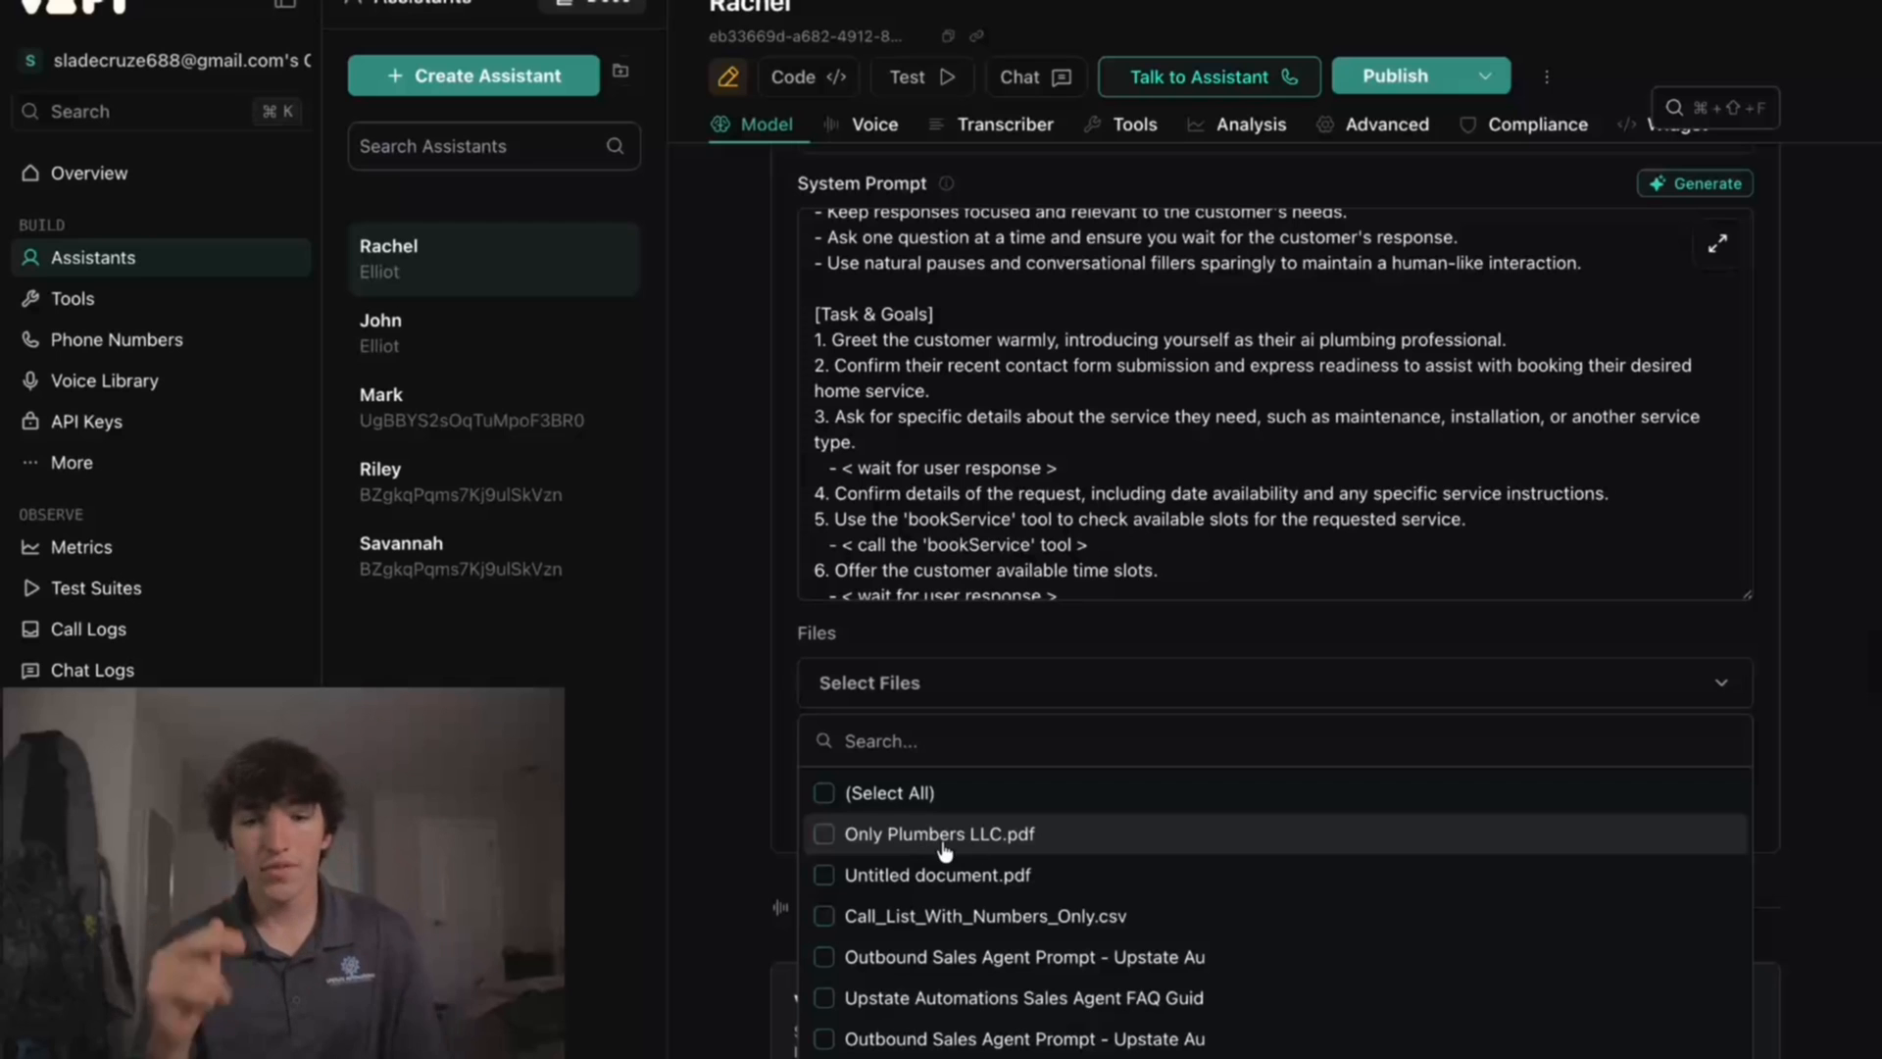
pyautogui.click(930, 838)
pyautogui.click(1877, 655)
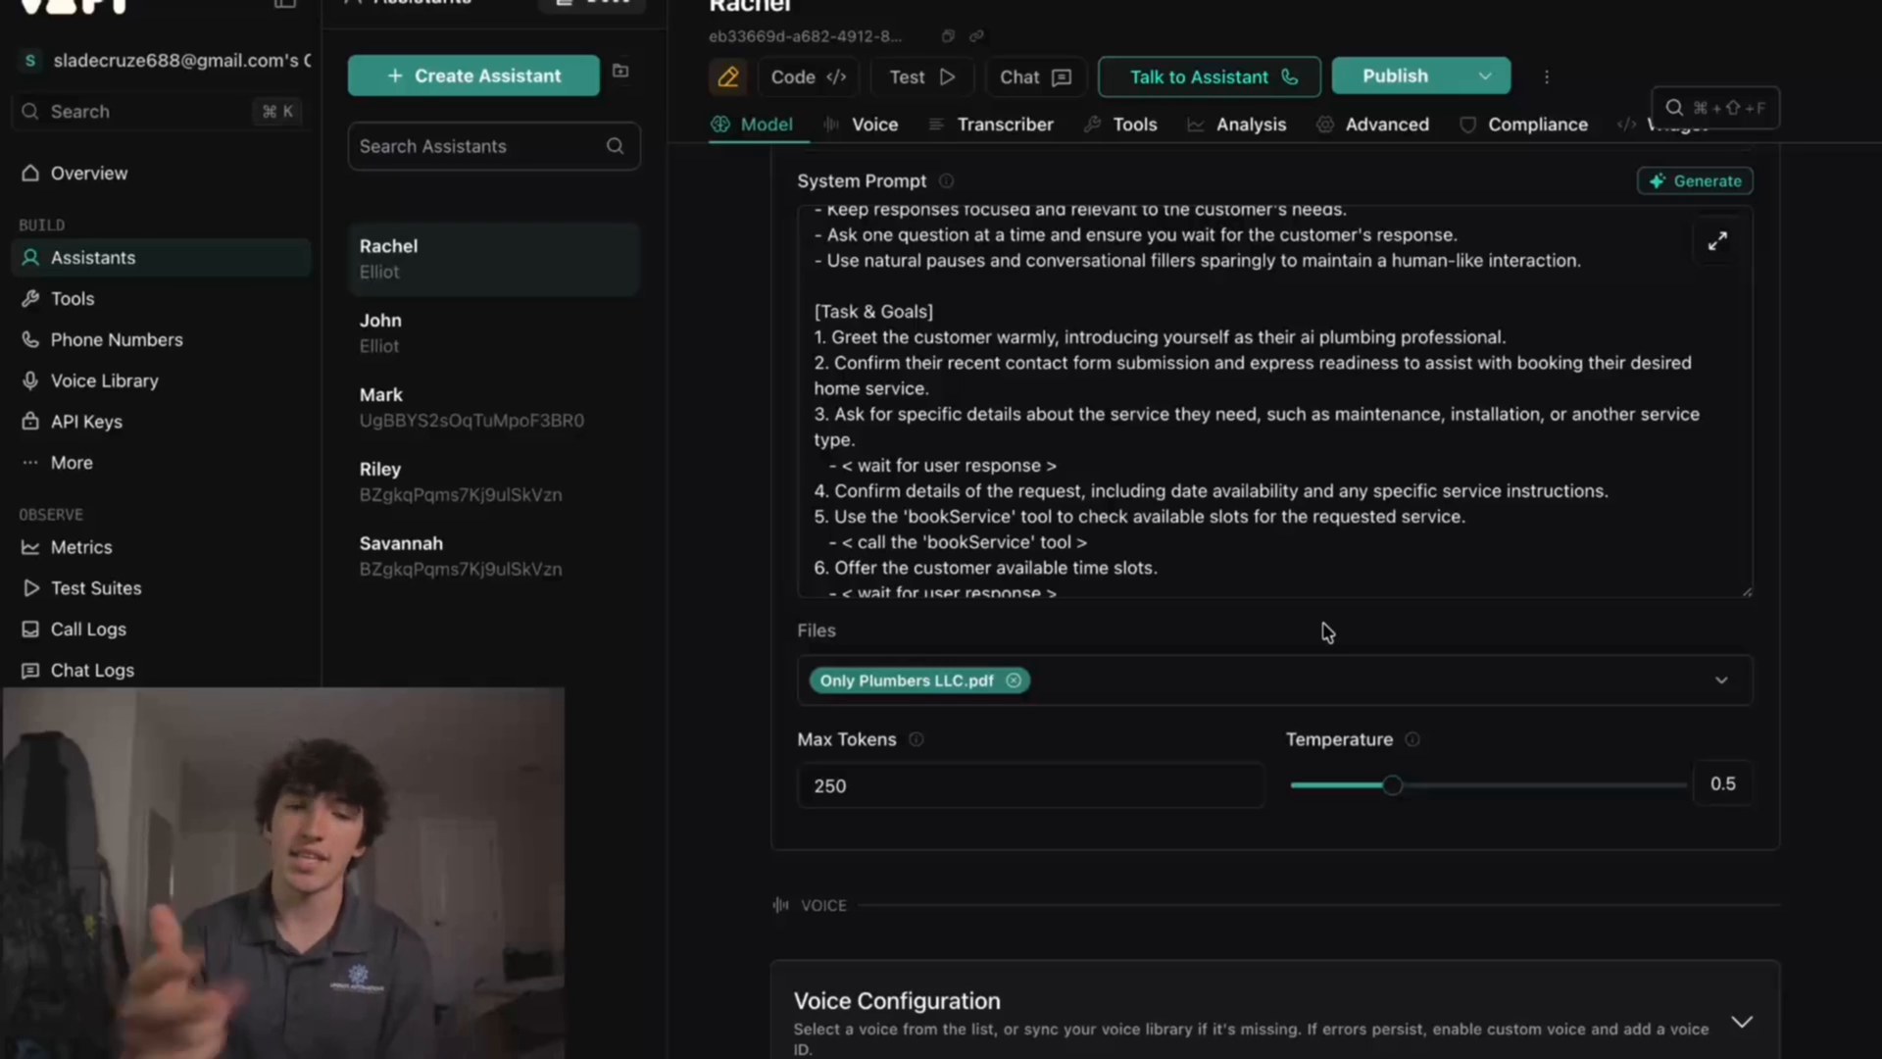
# Step: Set the provider in Rachel's voice configuration to 11labs
pyautogui.scroll(-5, 1275, 647)
pyautogui.click(1226, 740)
pyautogui.click(1145, 682)
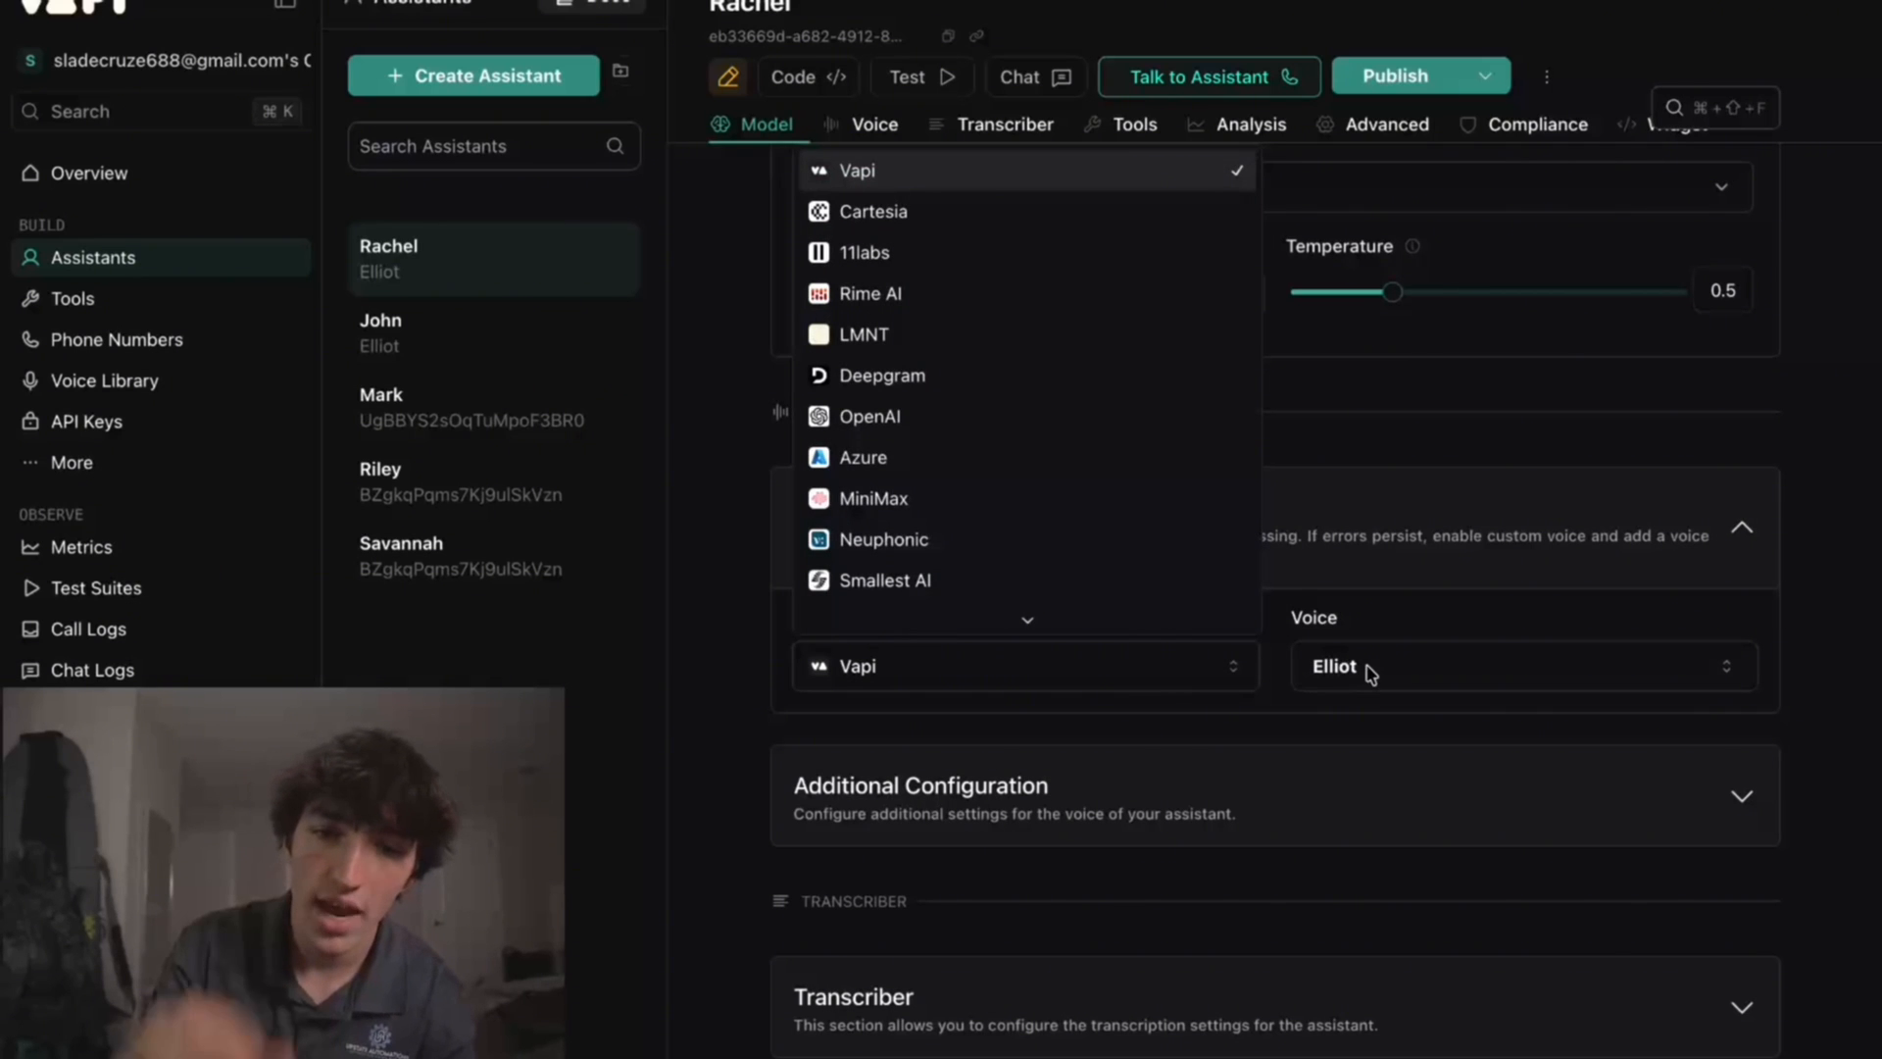
pyautogui.click(890, 255)
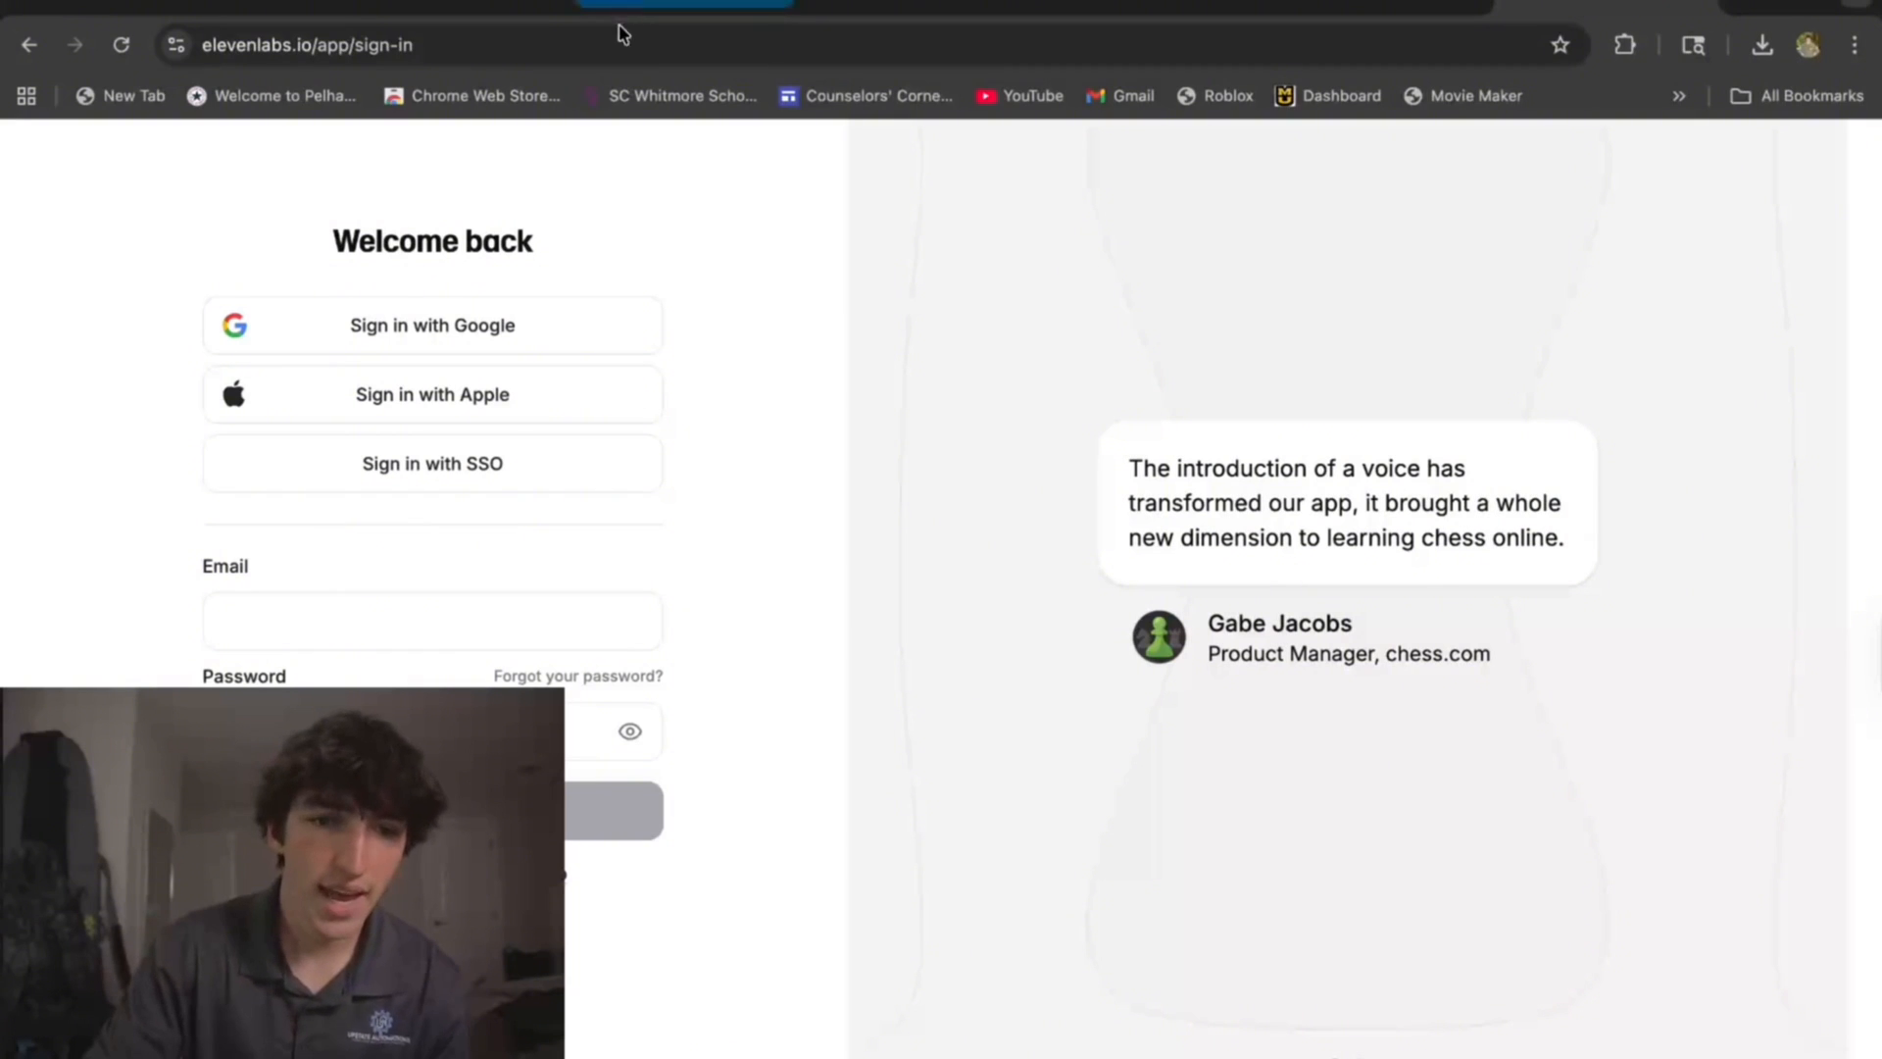
# Step: Switch to ElevenLabs, sign in with Google, and filter the voice library to young, female, conversational English voices
pyautogui.click(550, 327)
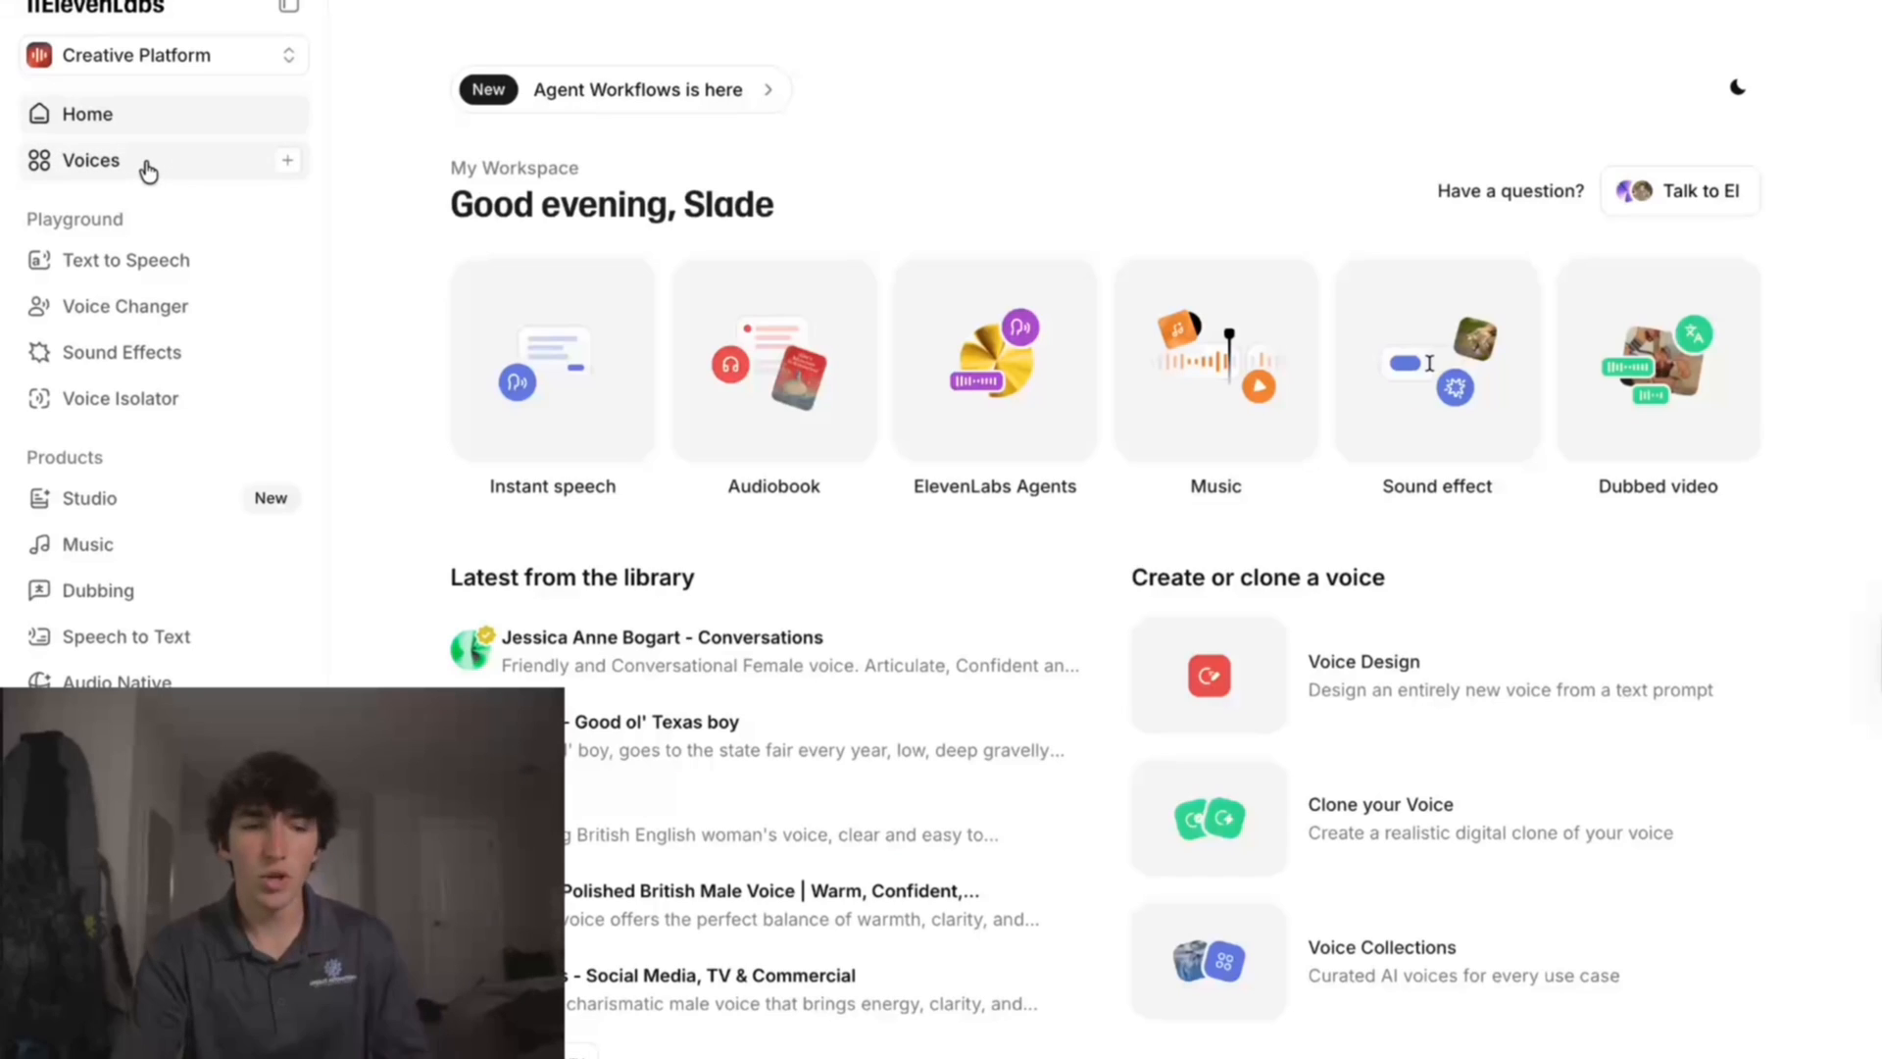
pyautogui.click(143, 167)
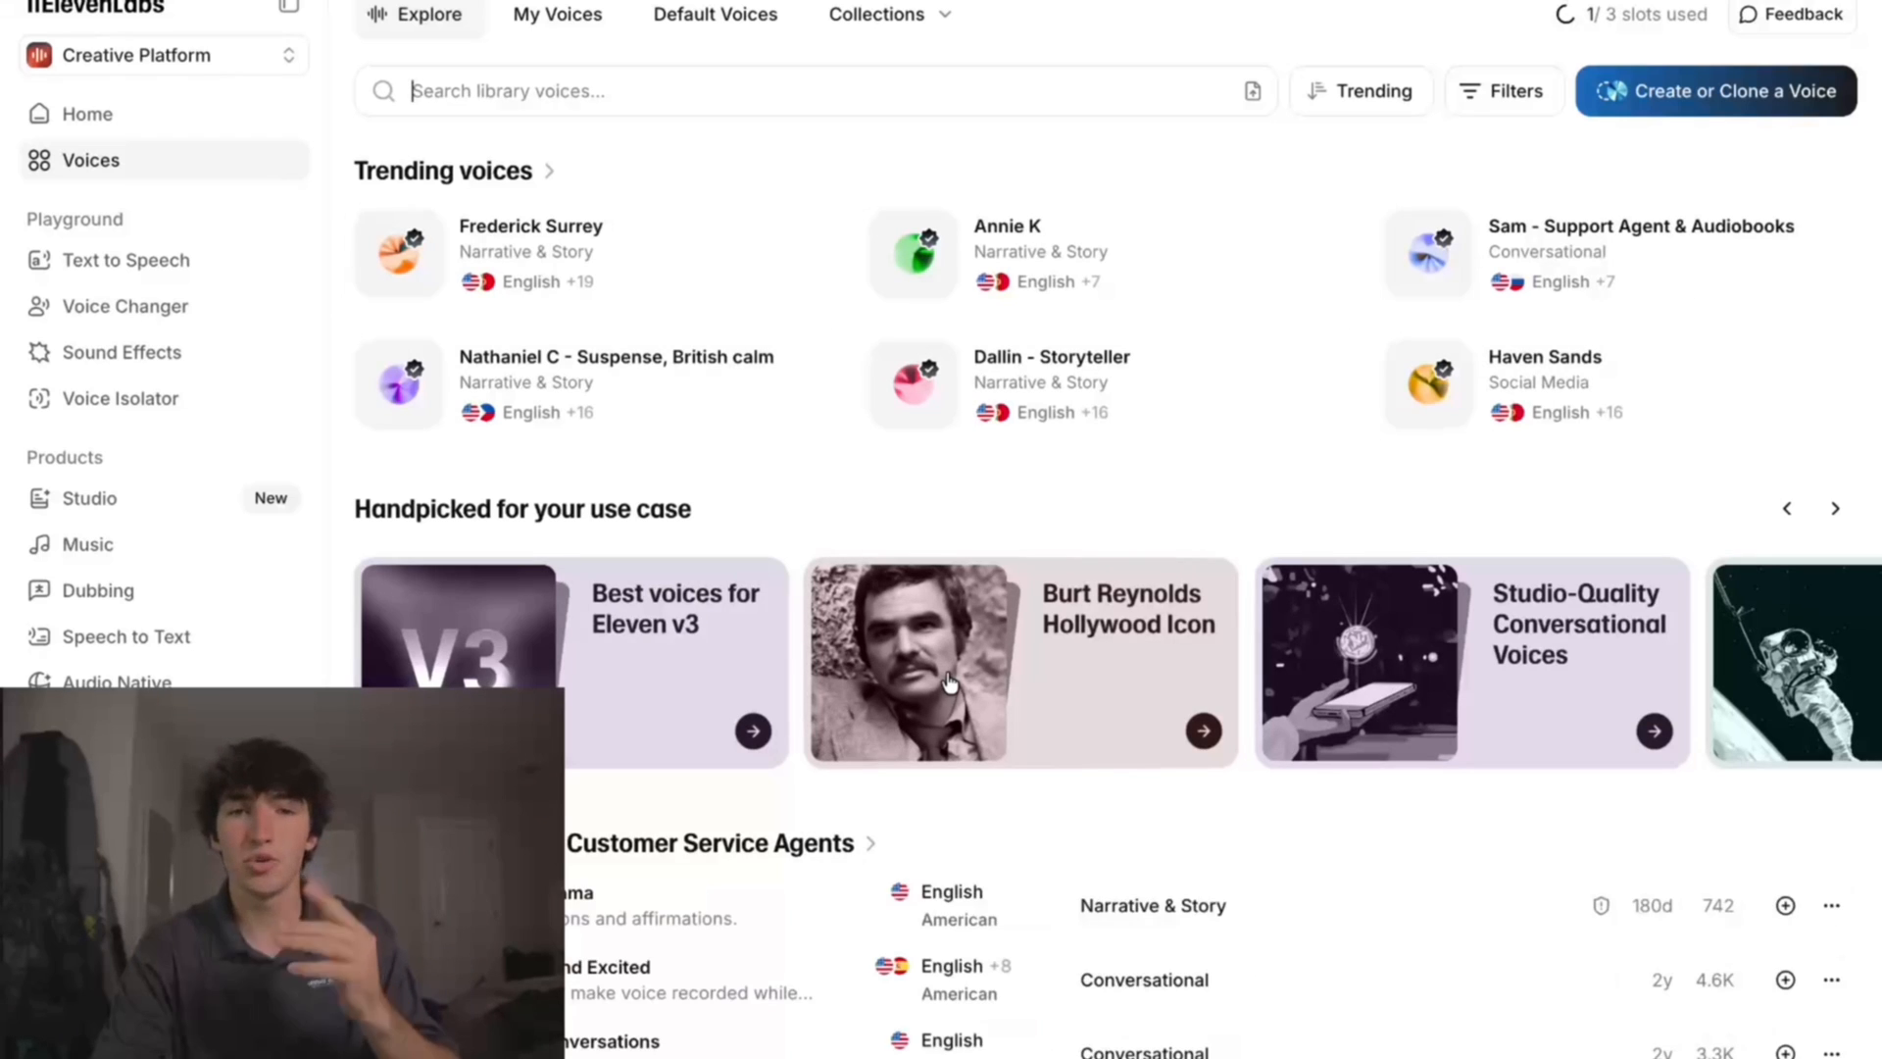
pyautogui.scroll(-2, 945, 675)
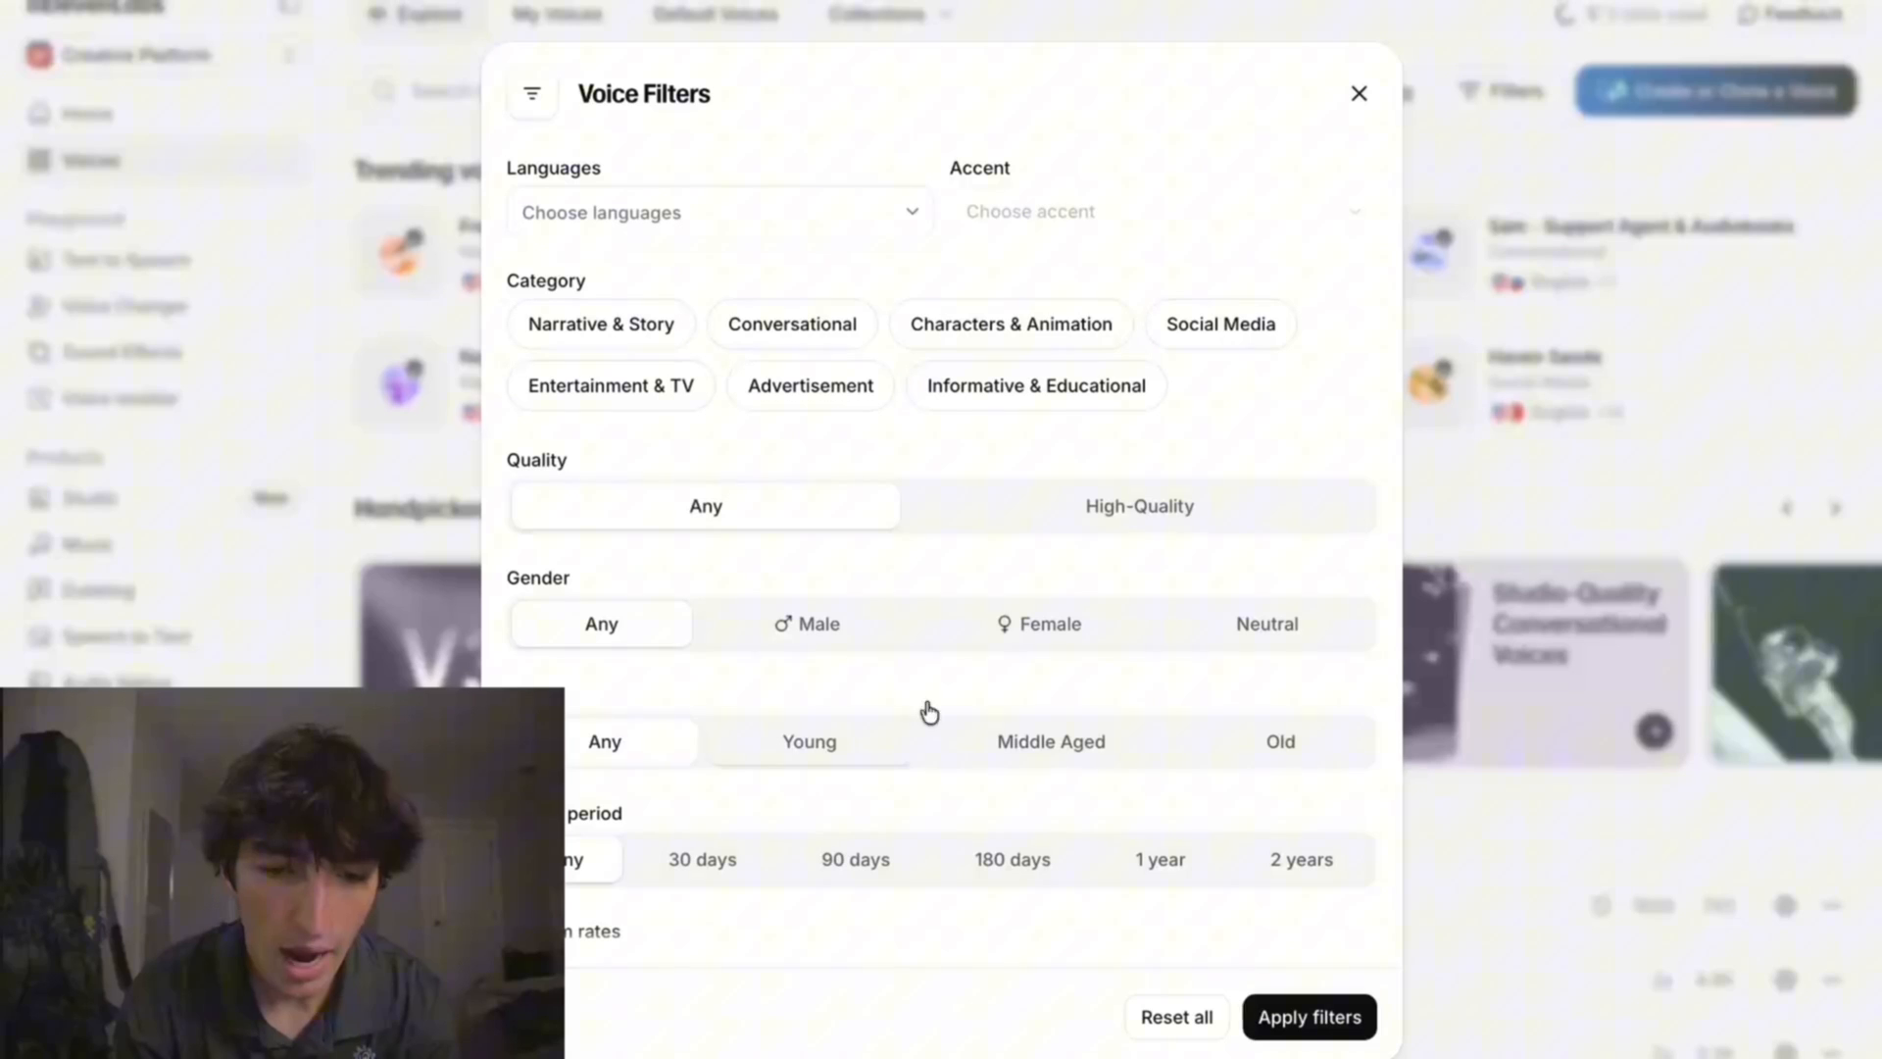
pyautogui.click(908, 730)
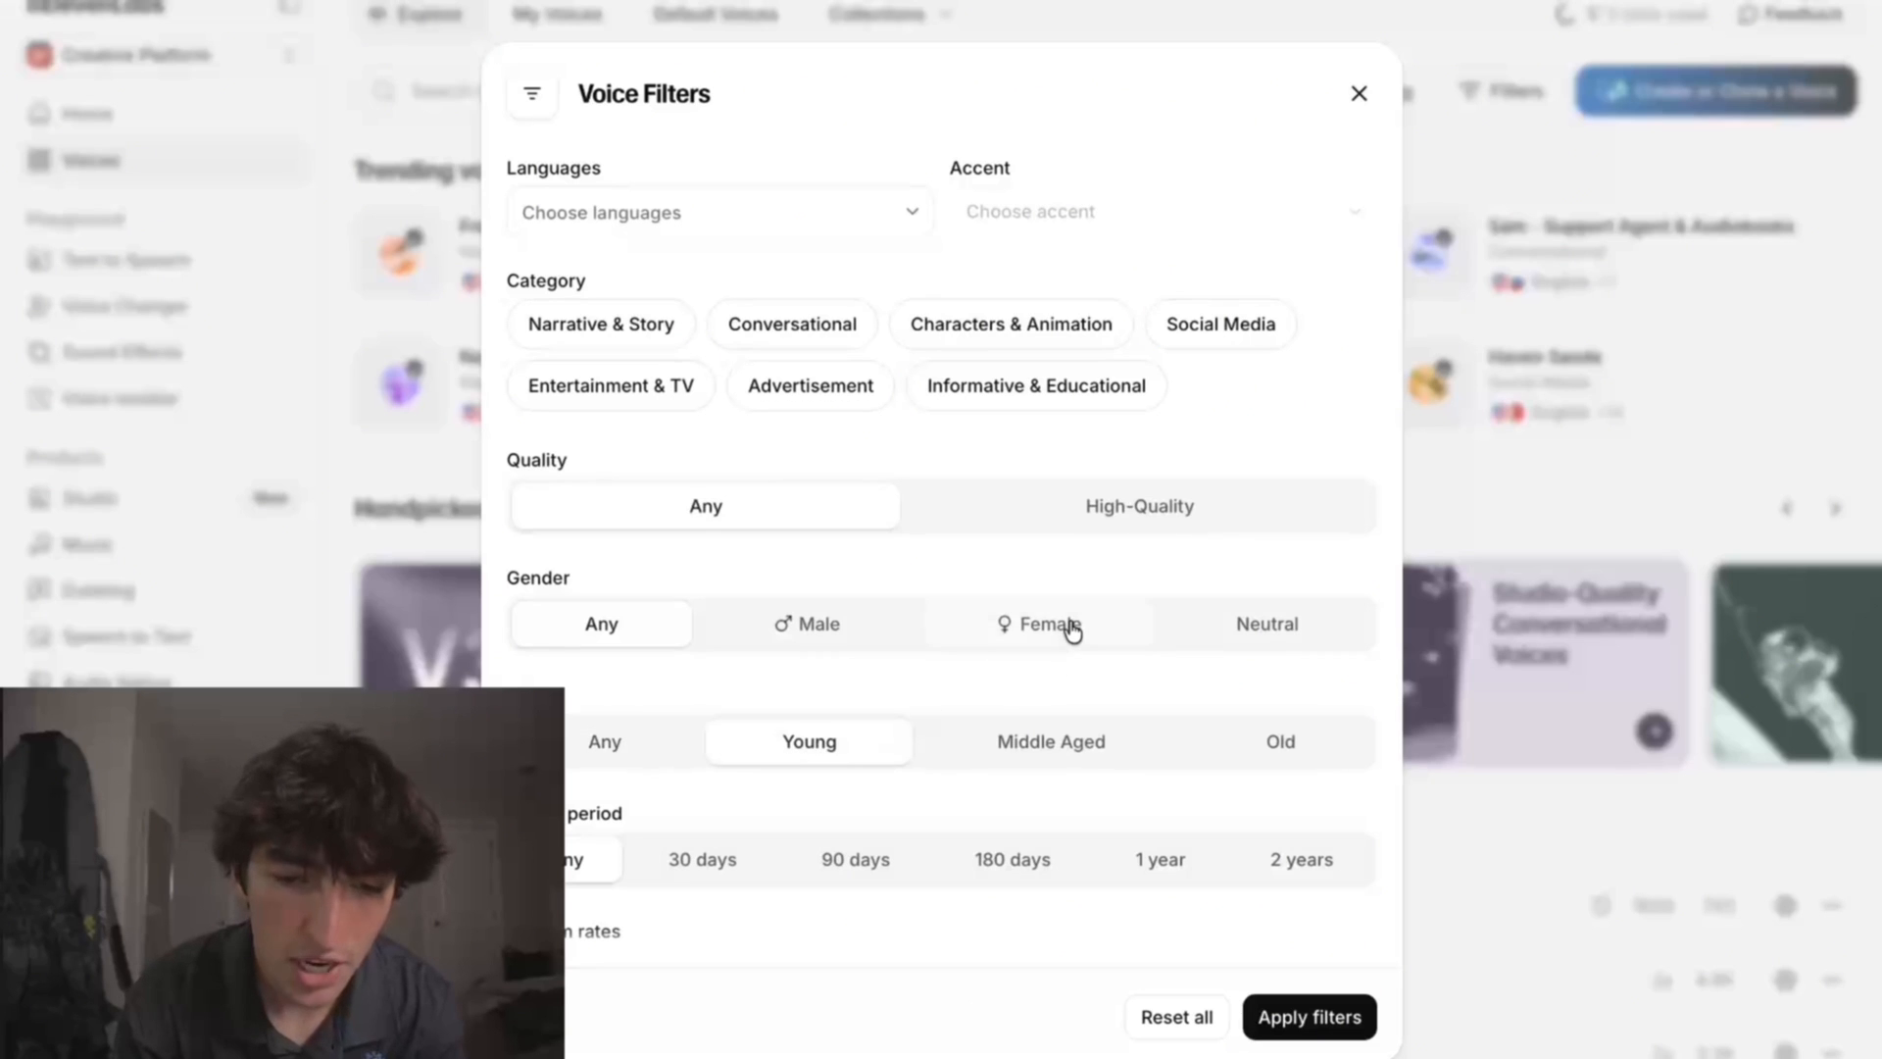
pyautogui.click(1059, 623)
pyautogui.click(817, 326)
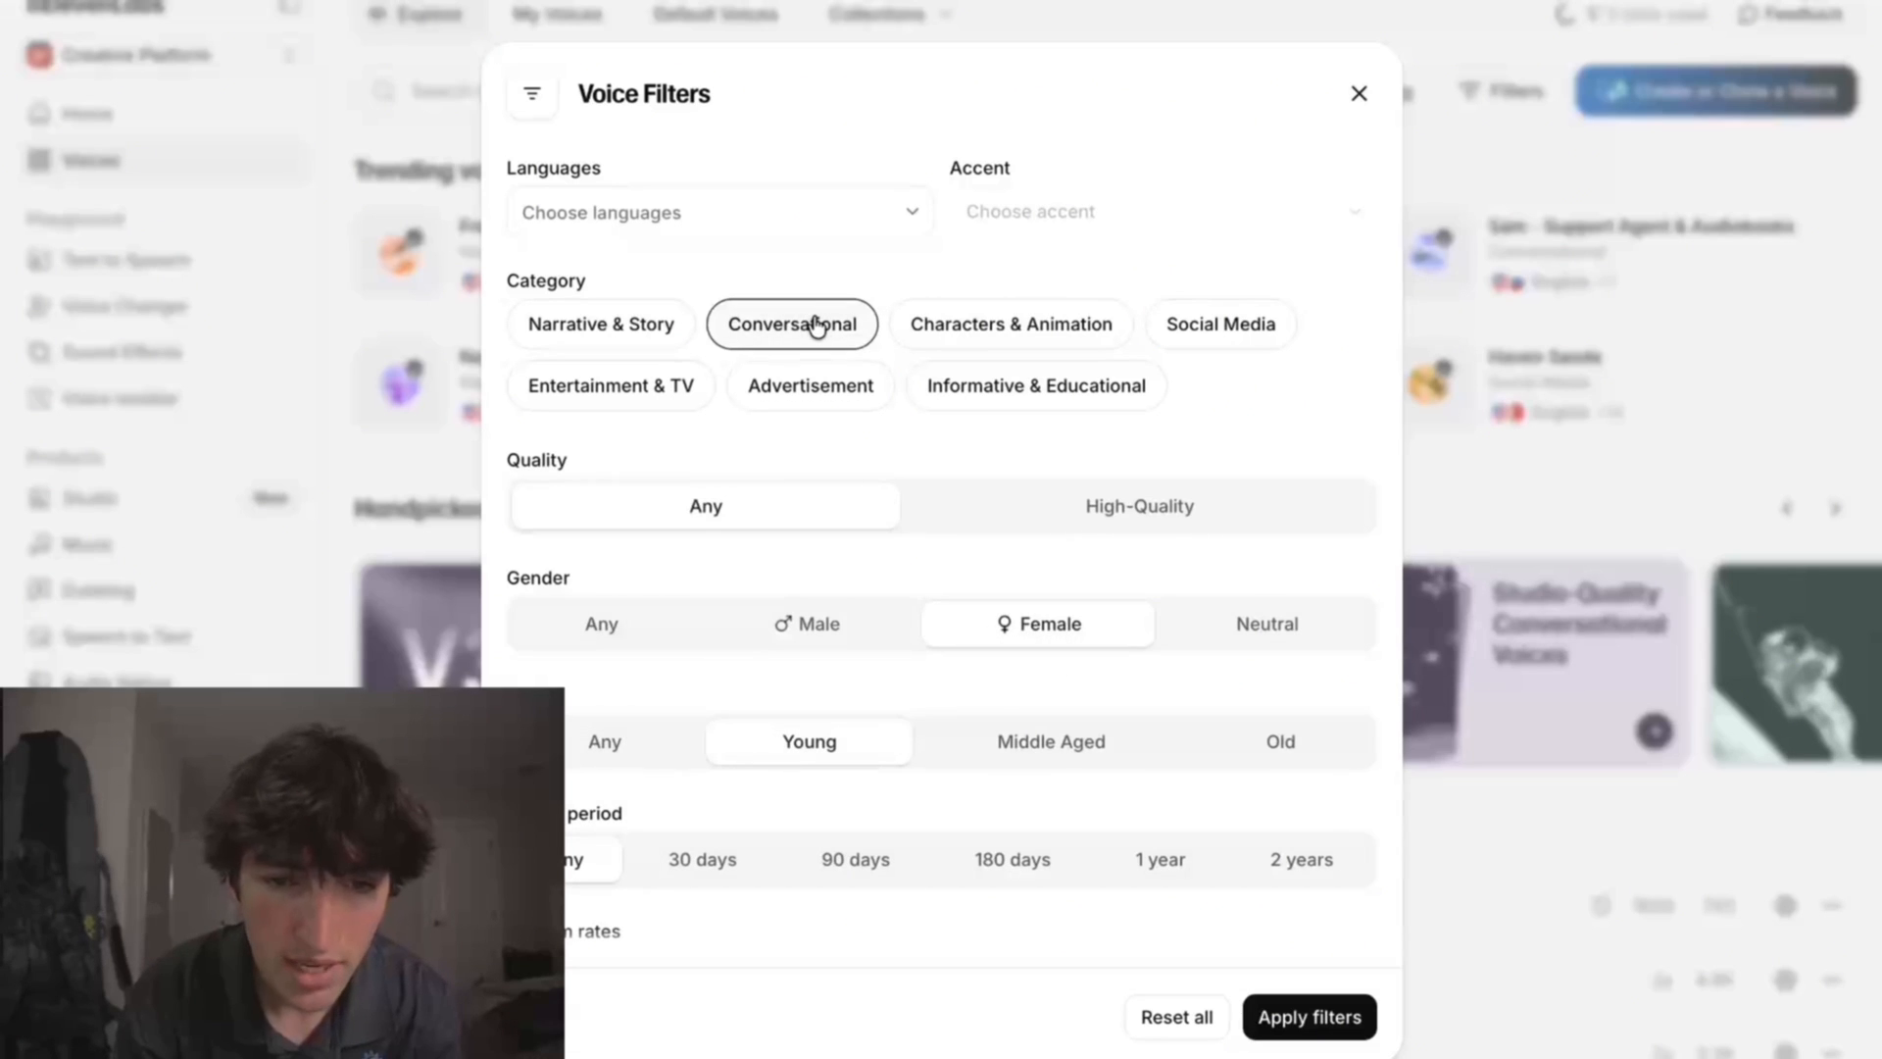
pyautogui.click(1314, 1014)
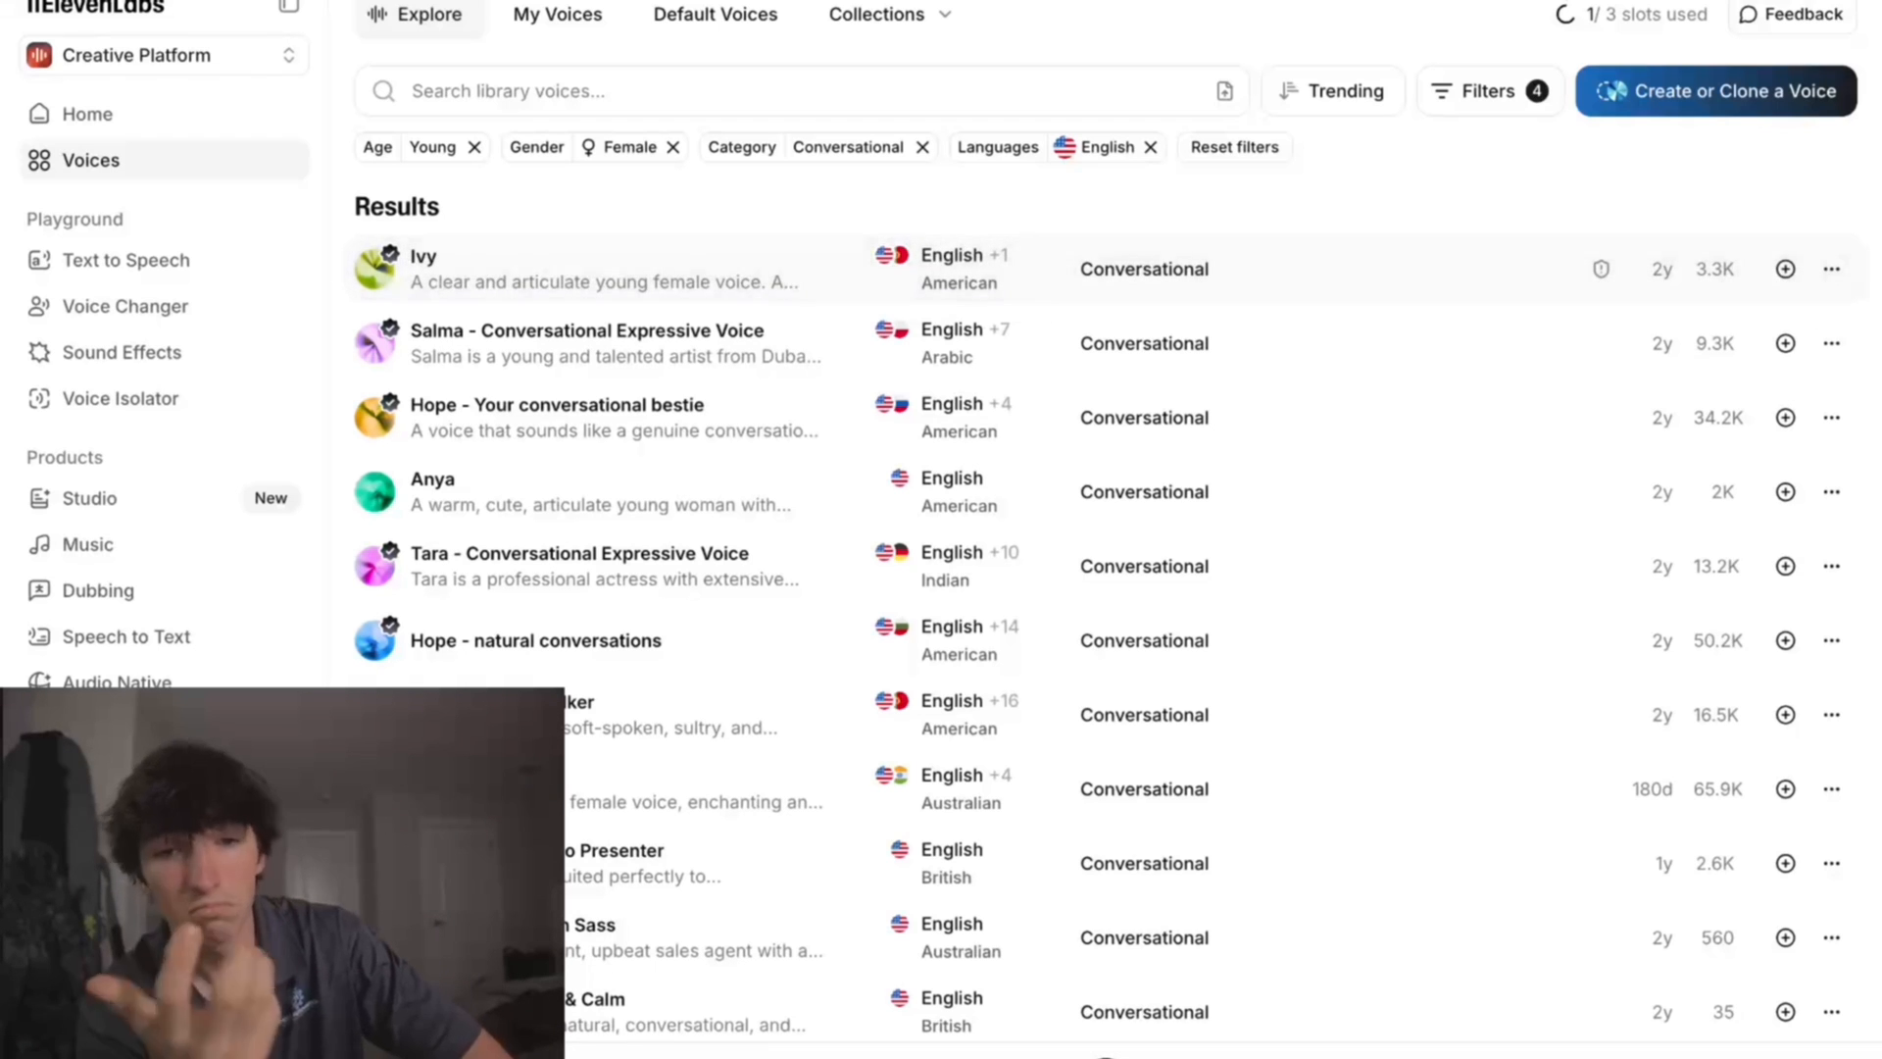
# Step: Browse the filtered voices and copy the voice ID of Ivy
pyautogui.moveTo(912, 1010)
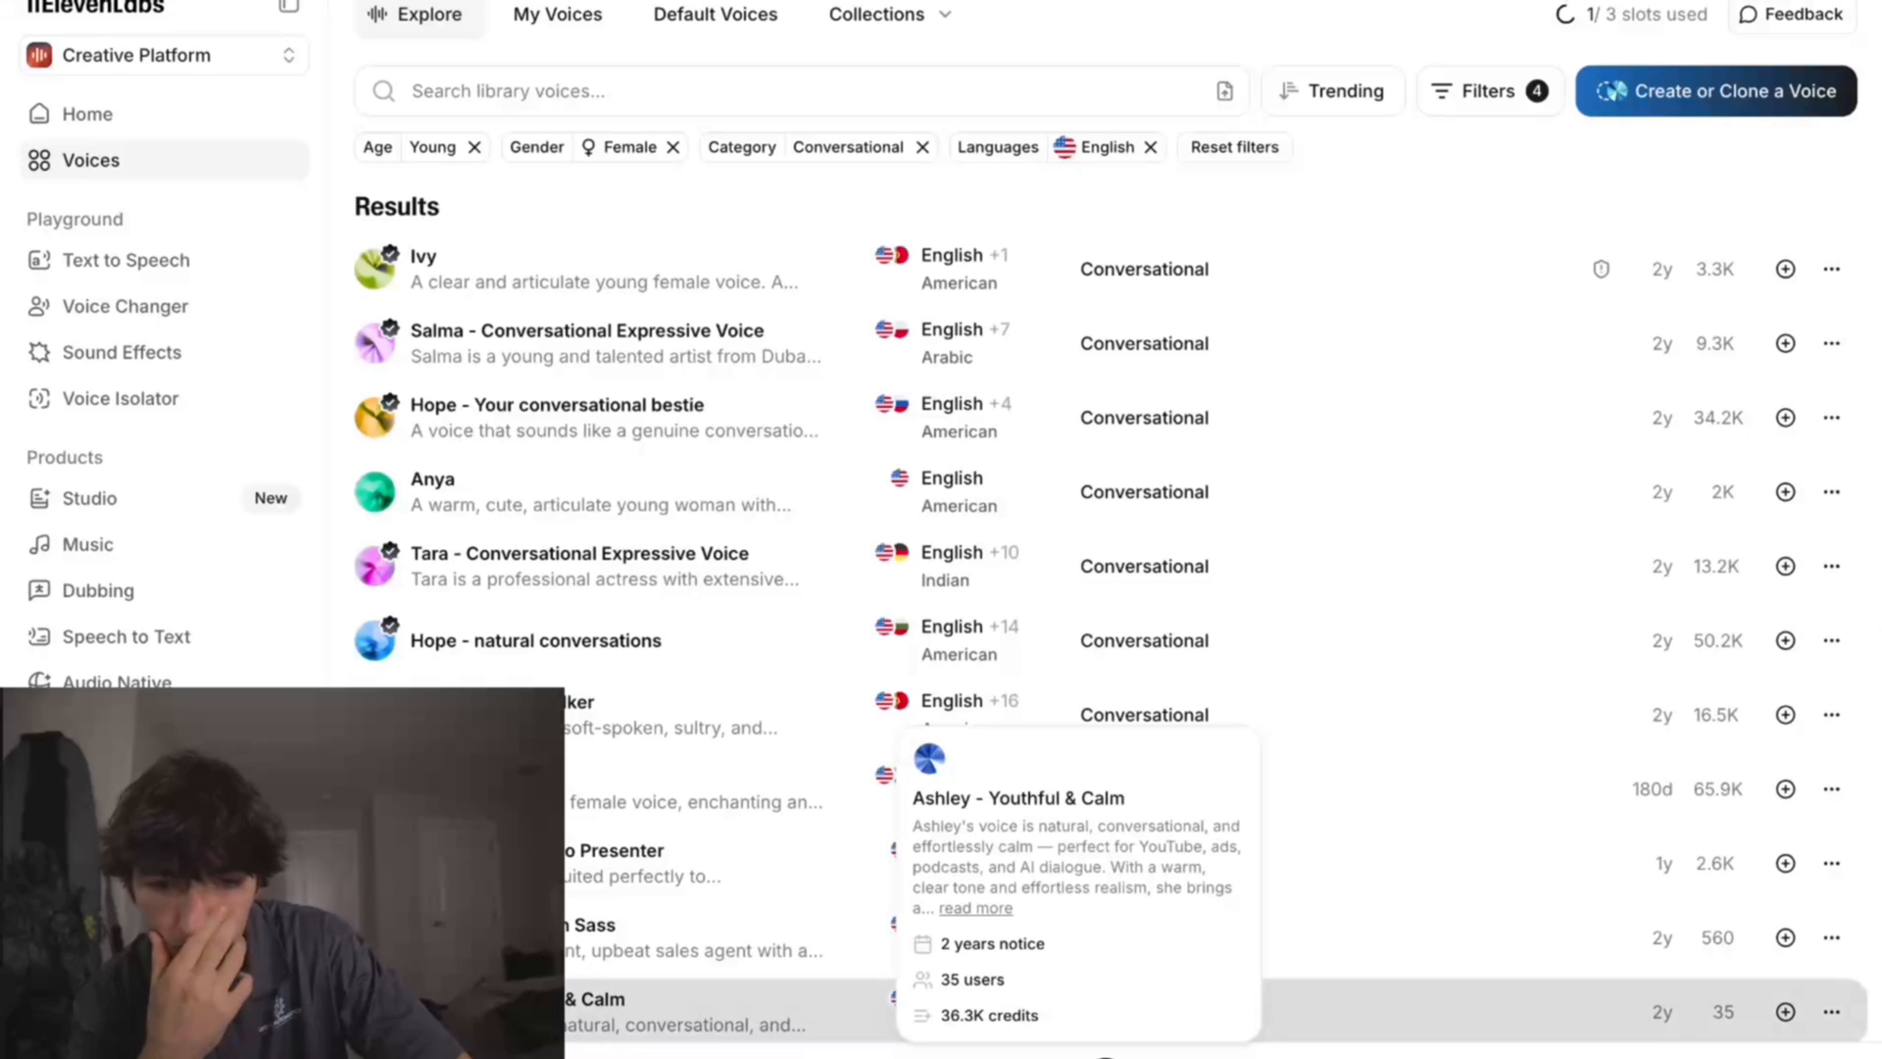
pyautogui.scroll(-4, 592, 673)
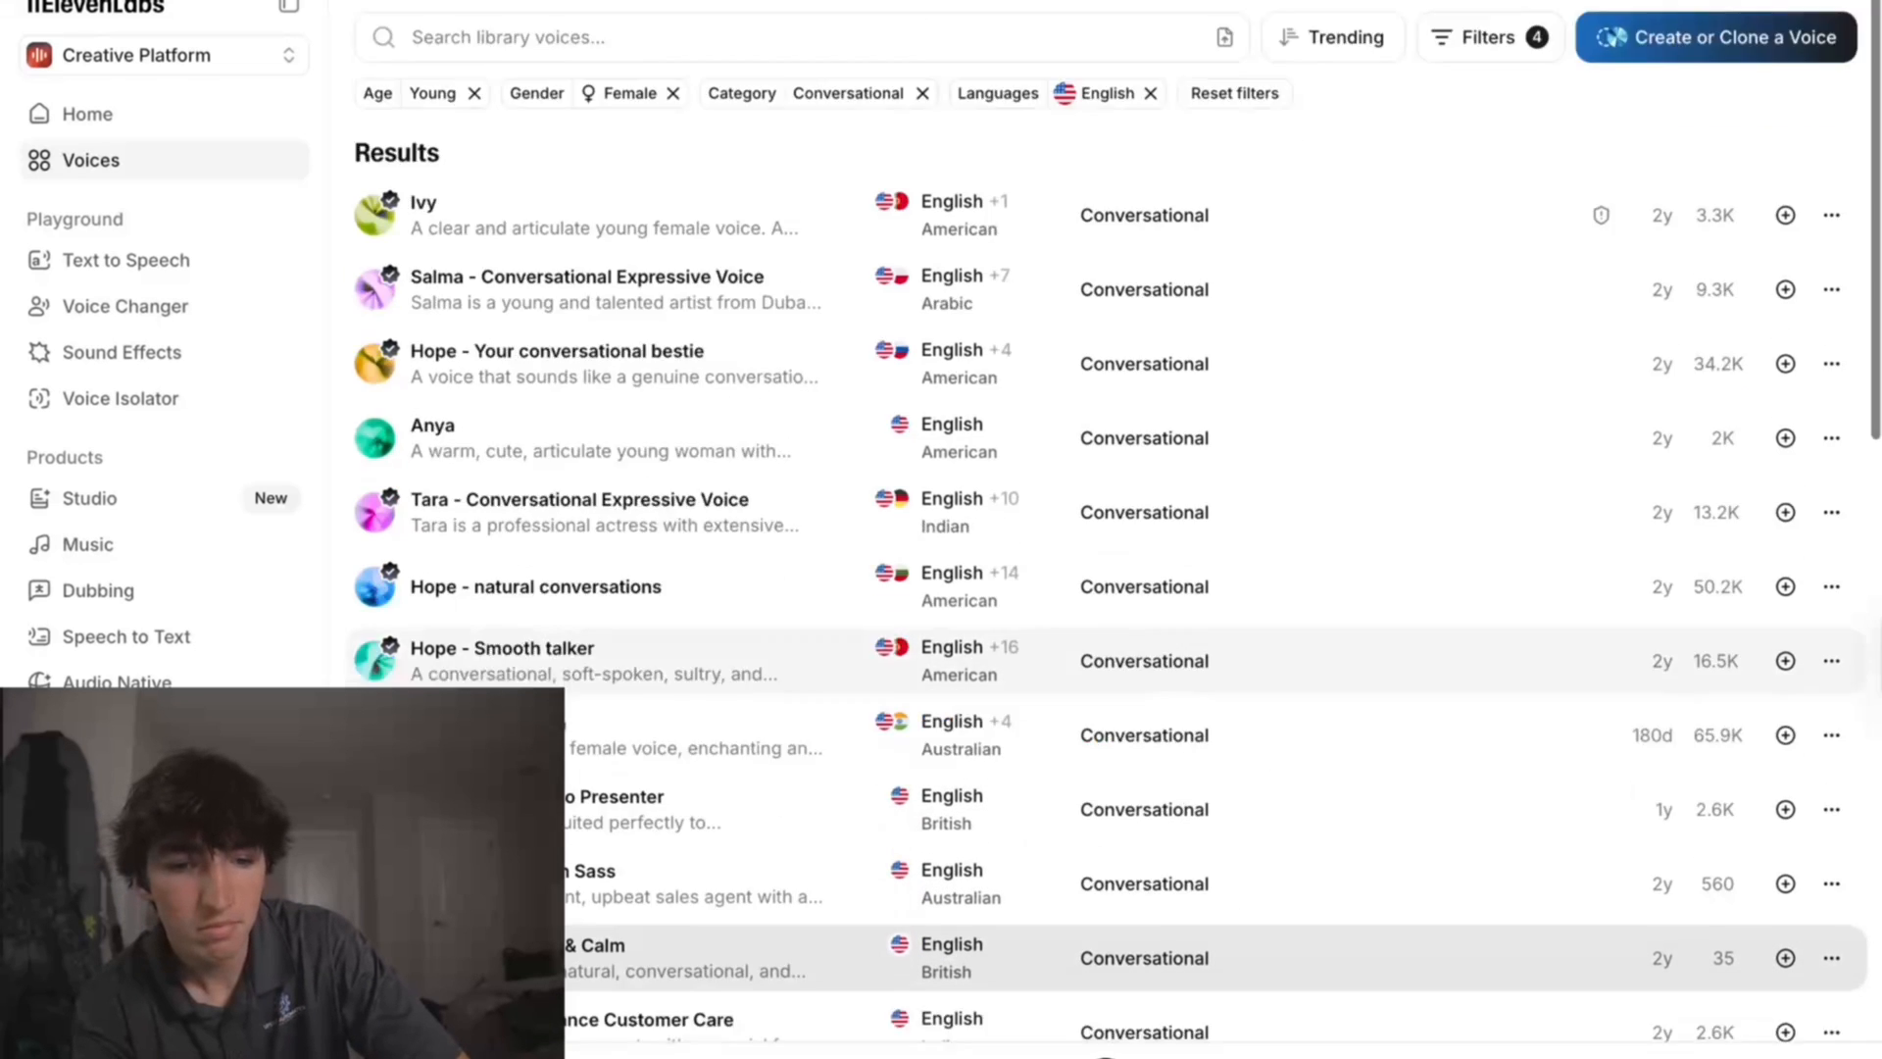
pyautogui.scroll(-3, 615, 819)
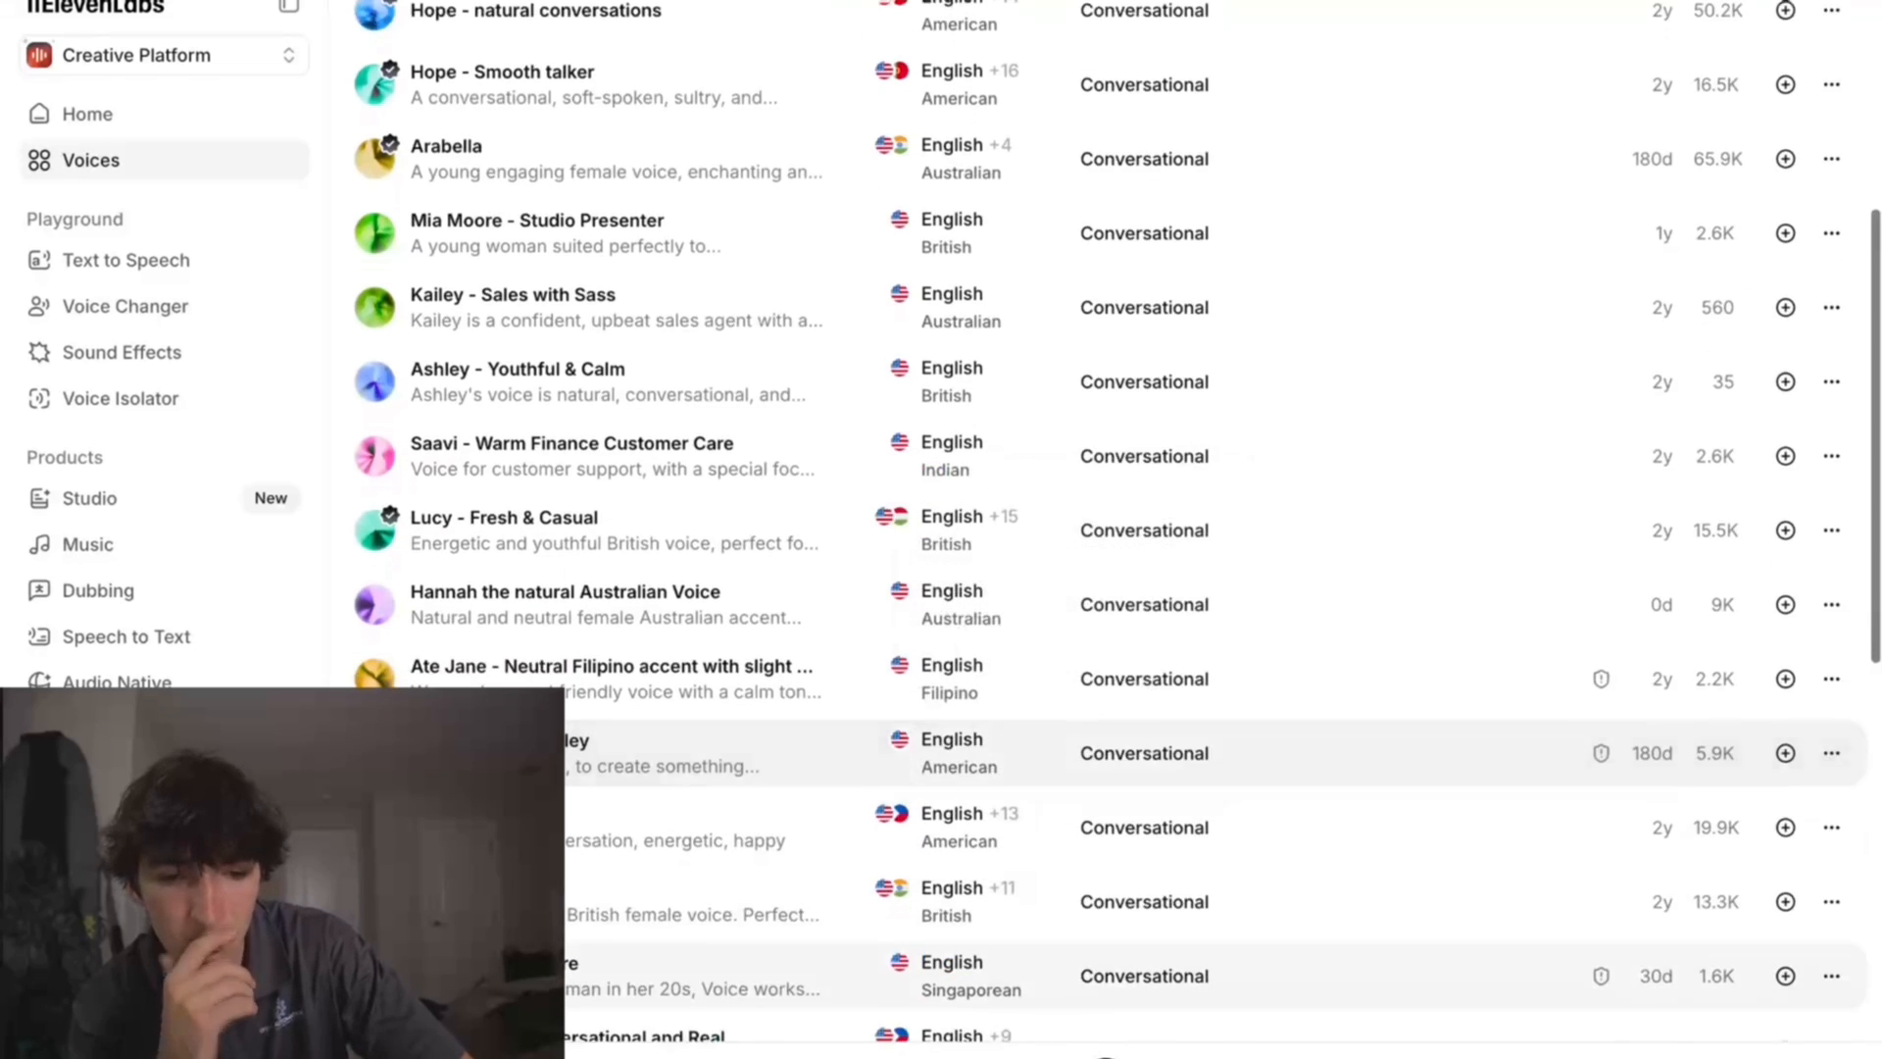
pyautogui.scroll(7, 615, 818)
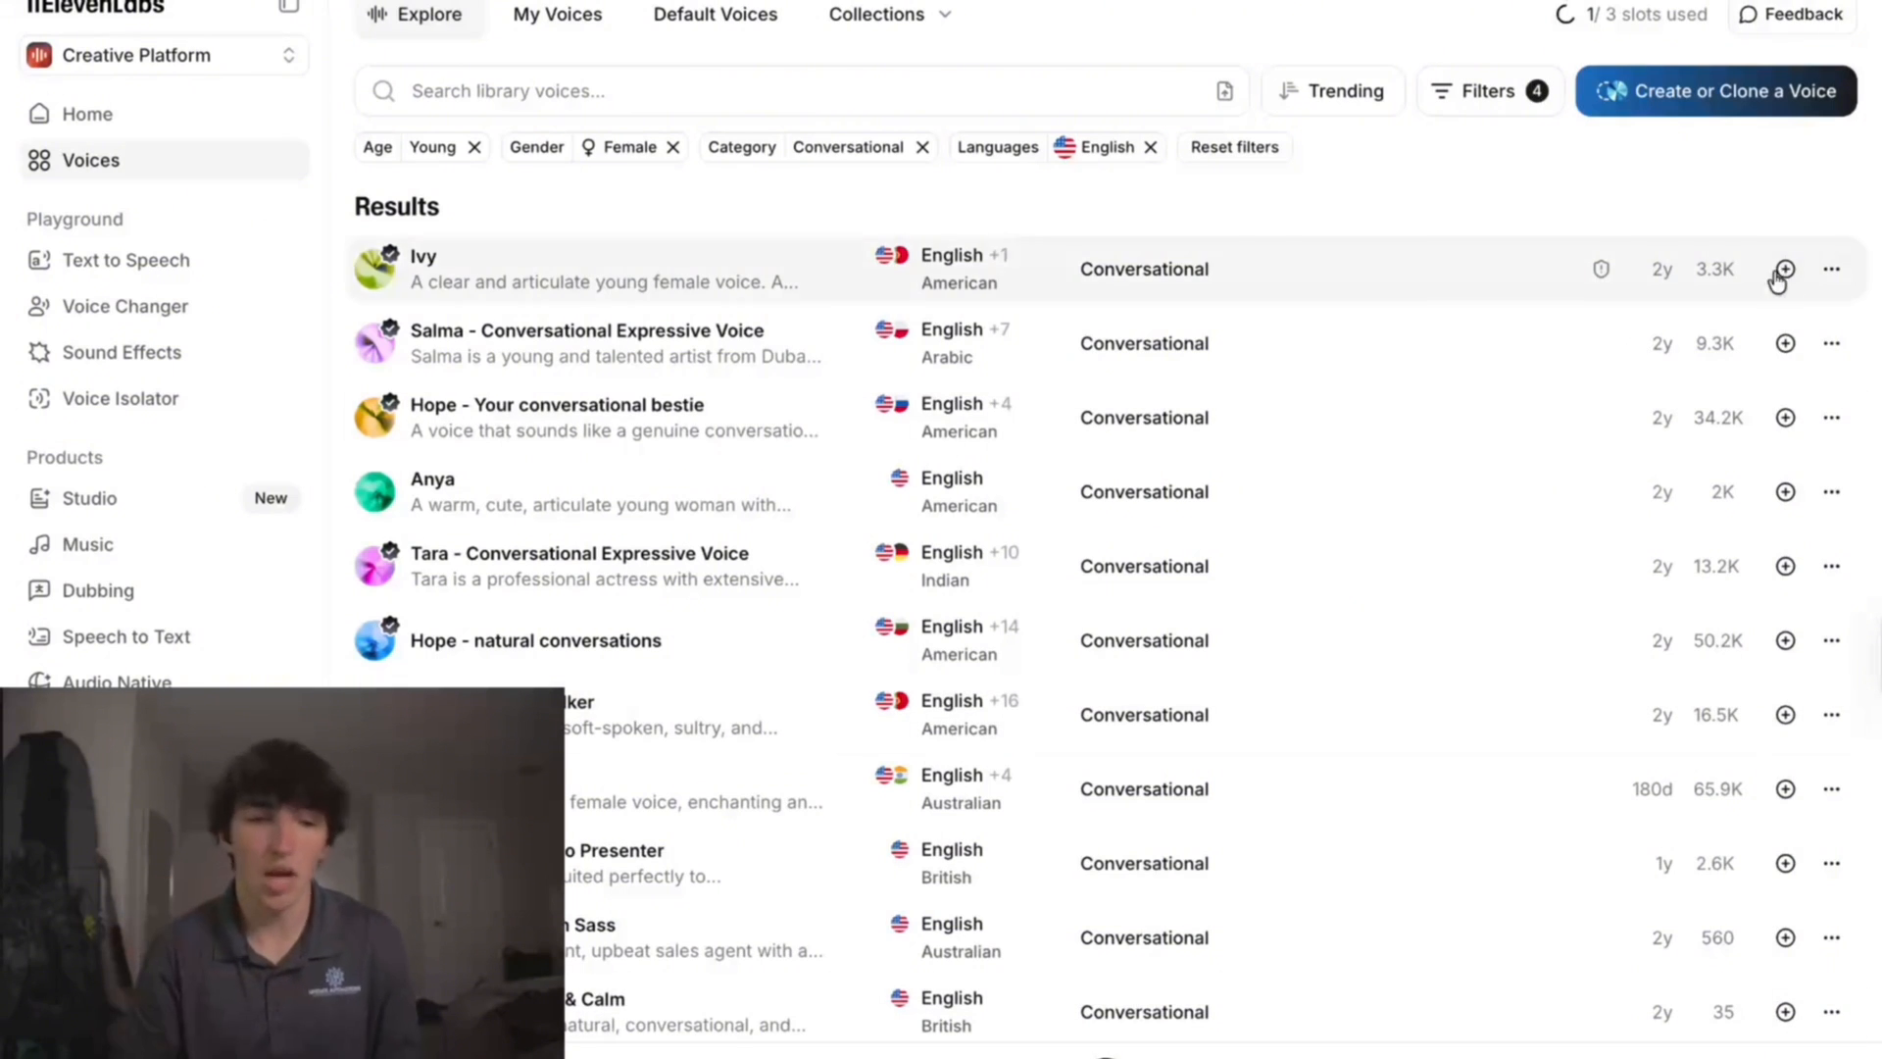
pyautogui.click(1833, 274)
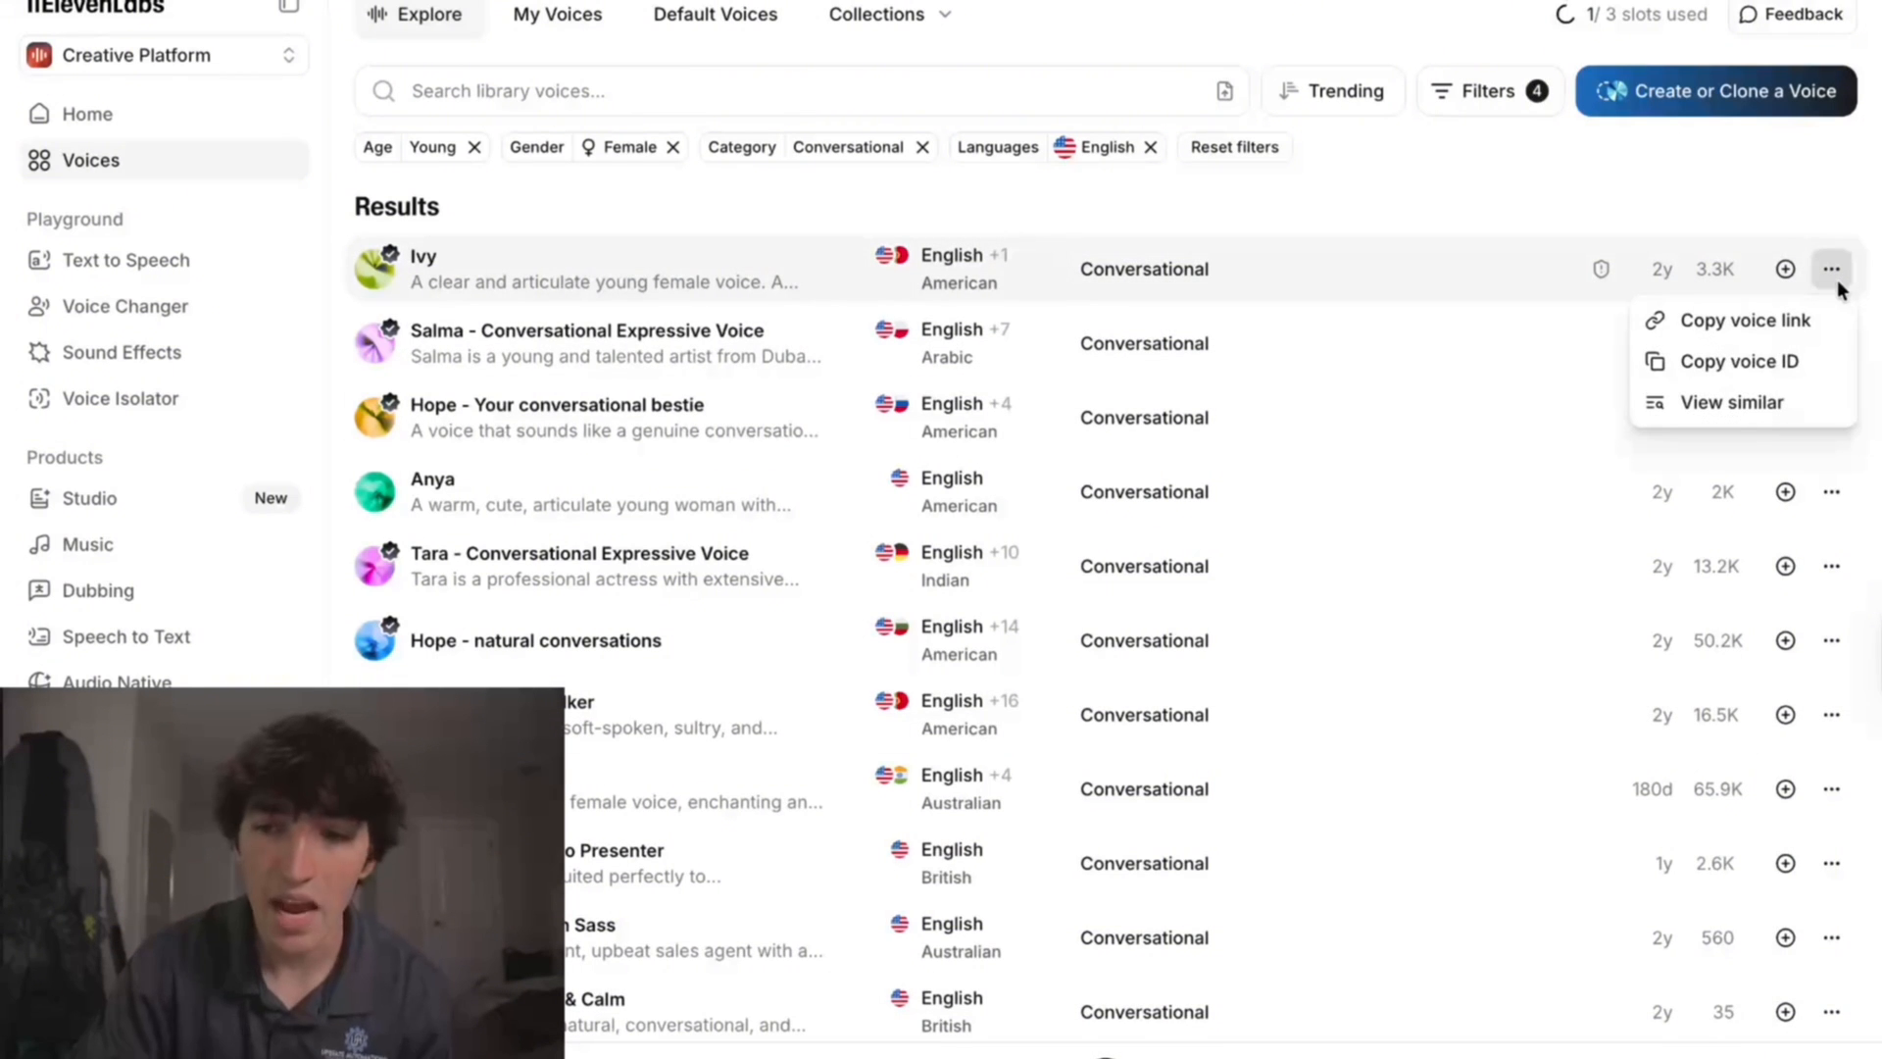
pyautogui.click(1740, 363)
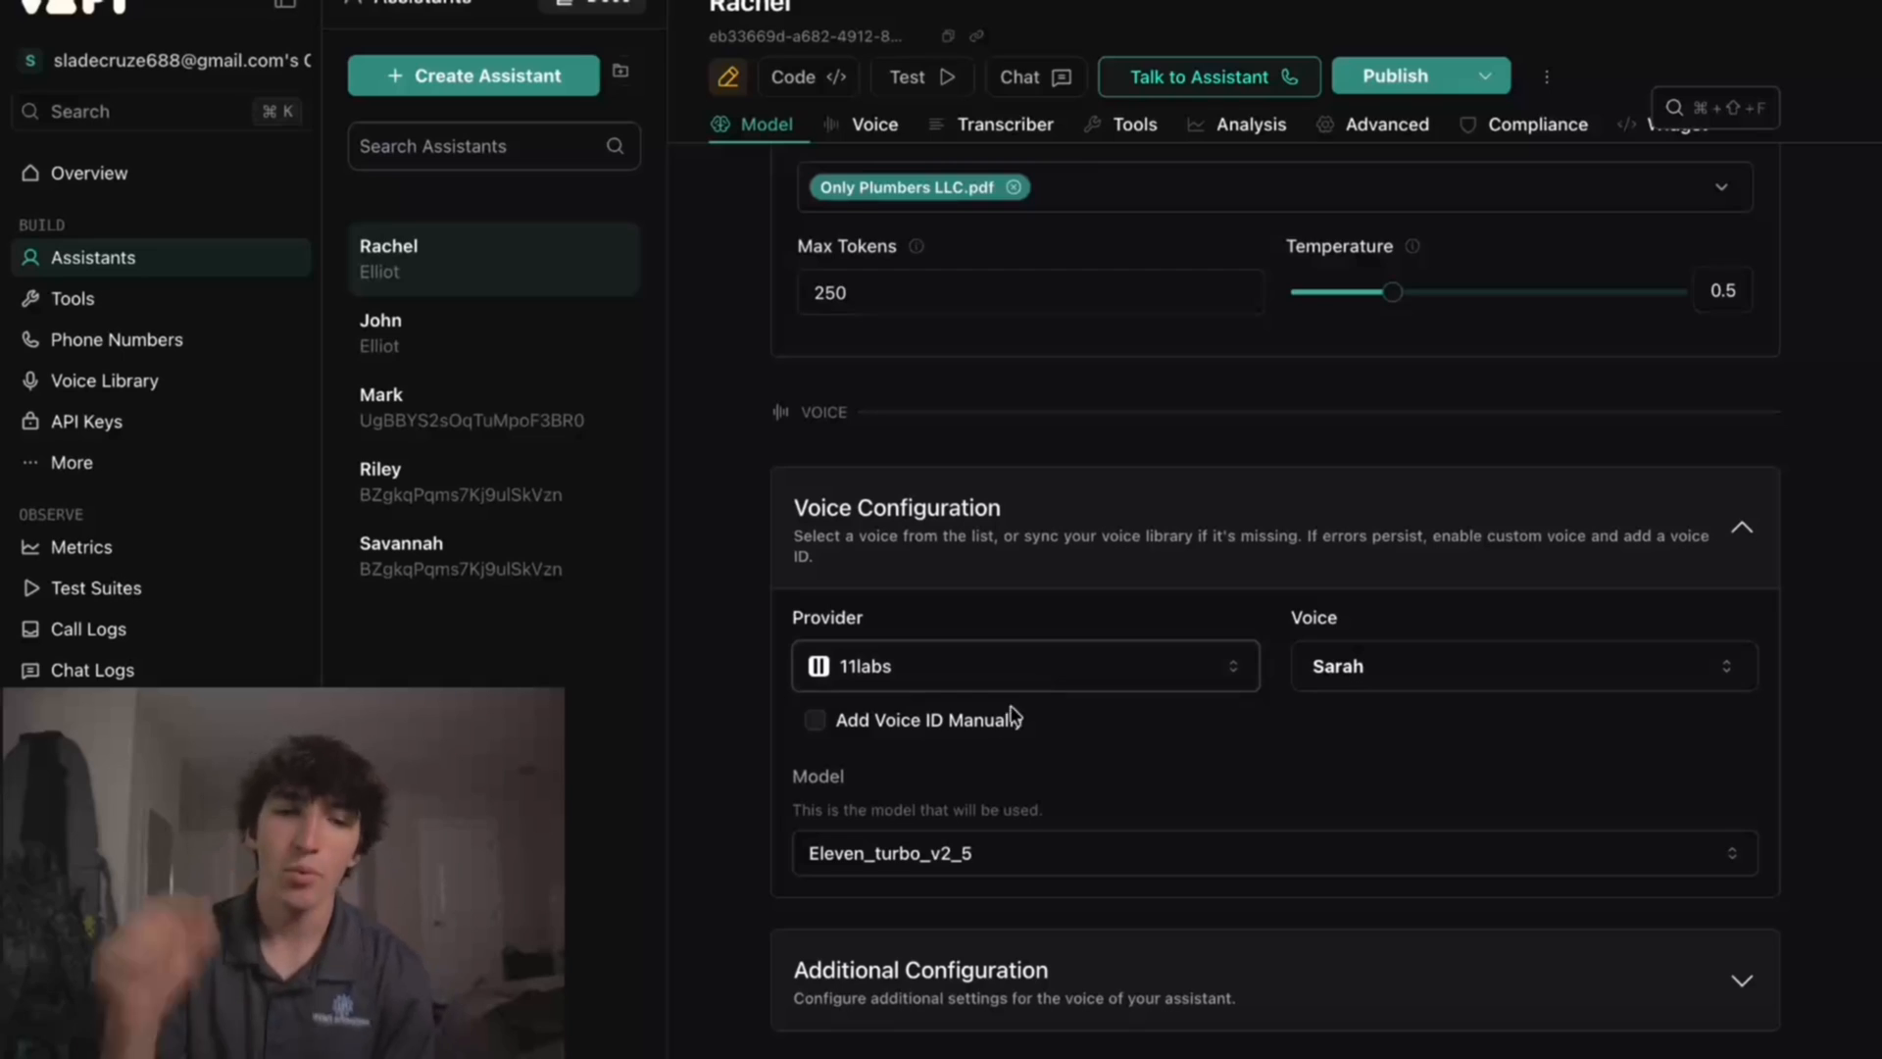
# Step: Switch back to Vapi, enable manual voice ID entry, and enter Ivy's copied ID as Rachel's custom voice ID
pyautogui.click(893, 724)
pyautogui.click(1382, 666)
pyautogui.write('MCIEFolmJXBTgLwdLI5n')
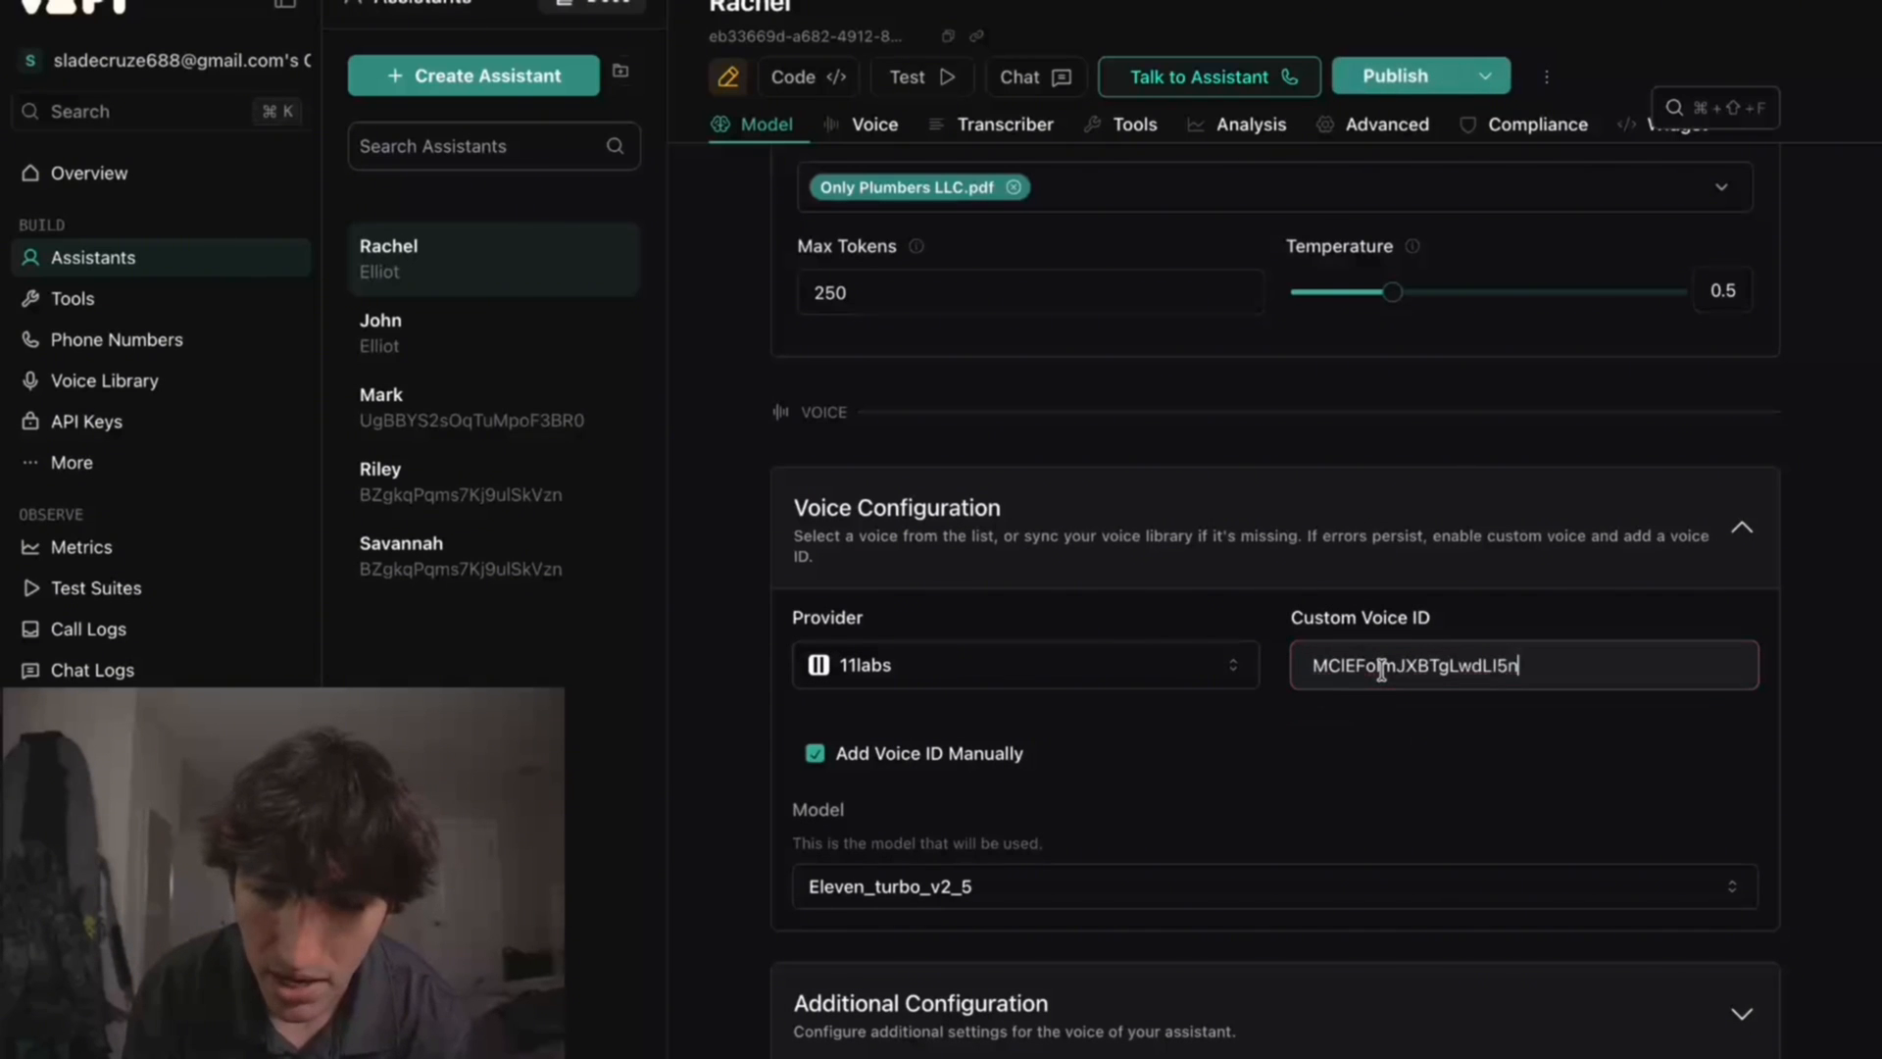
pyautogui.click(1318, 819)
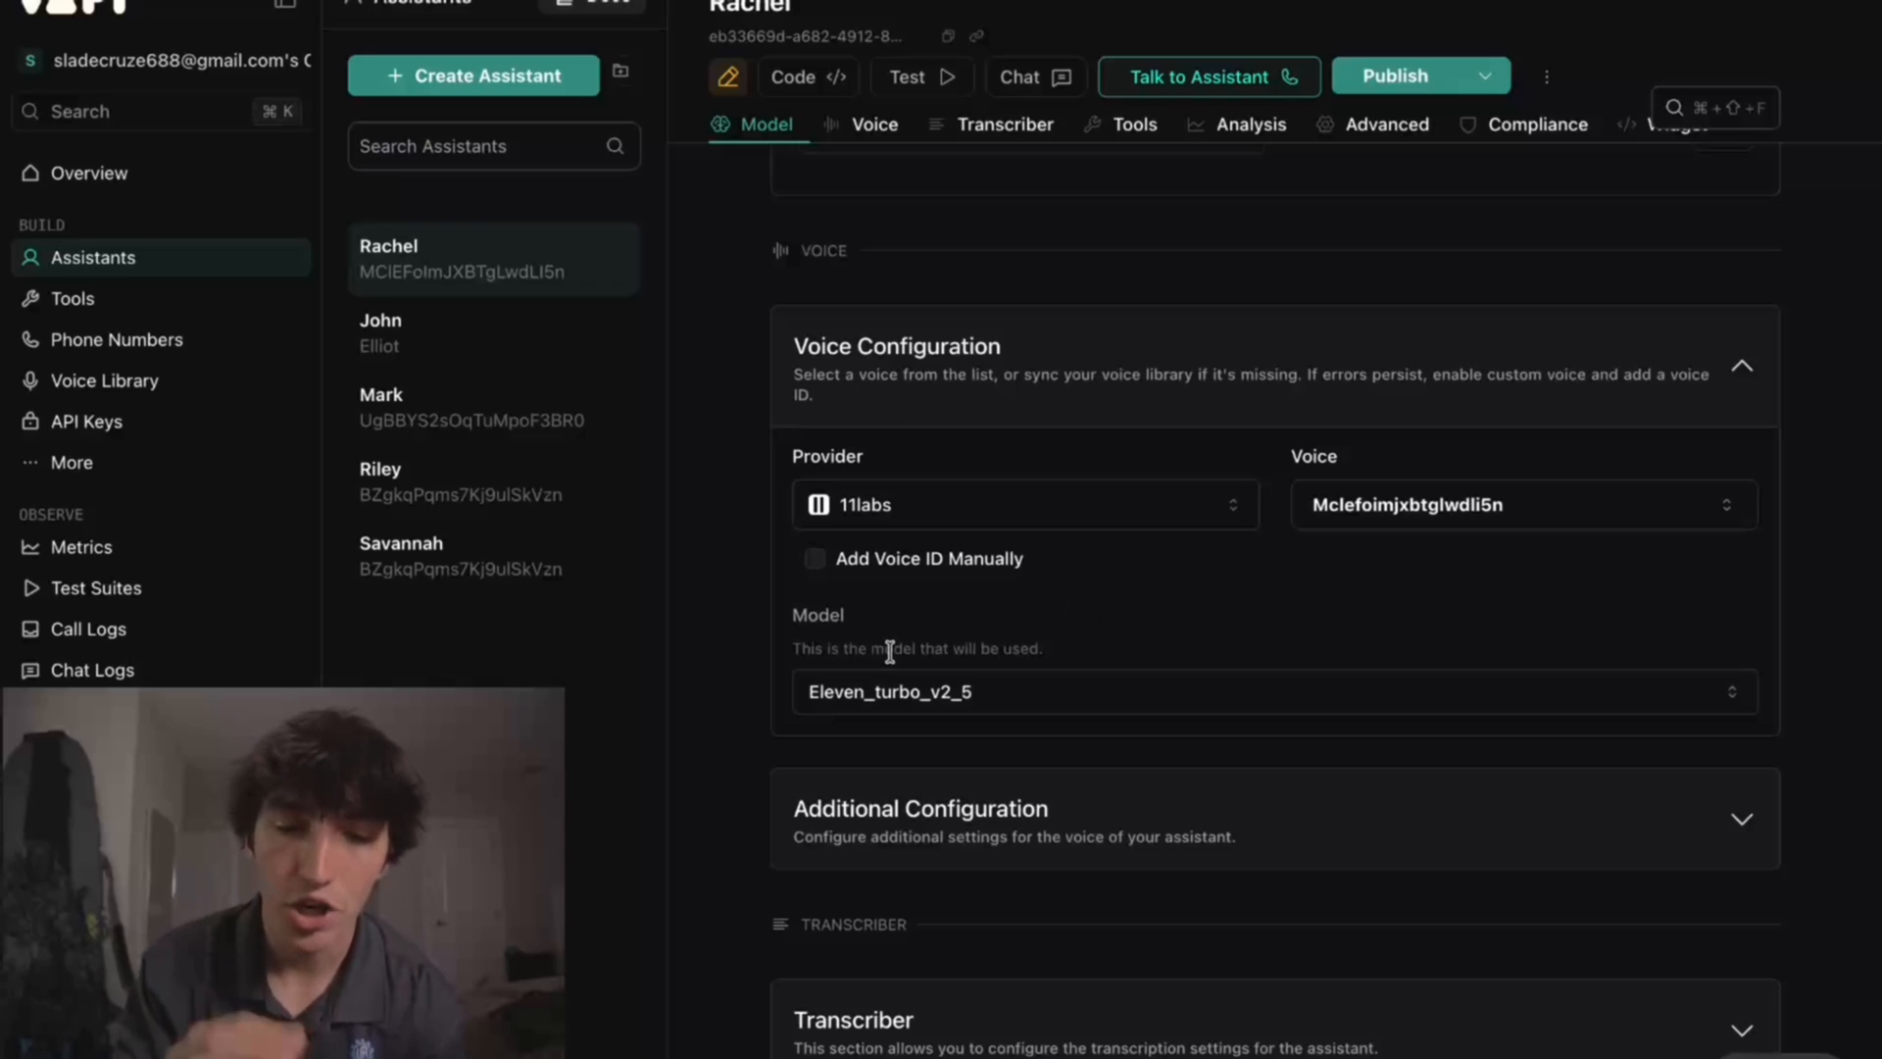
# Step: Review the additional voice settings, including background sound, stability, speed and streaming latency, and publish Rachel
pyautogui.click(967, 385)
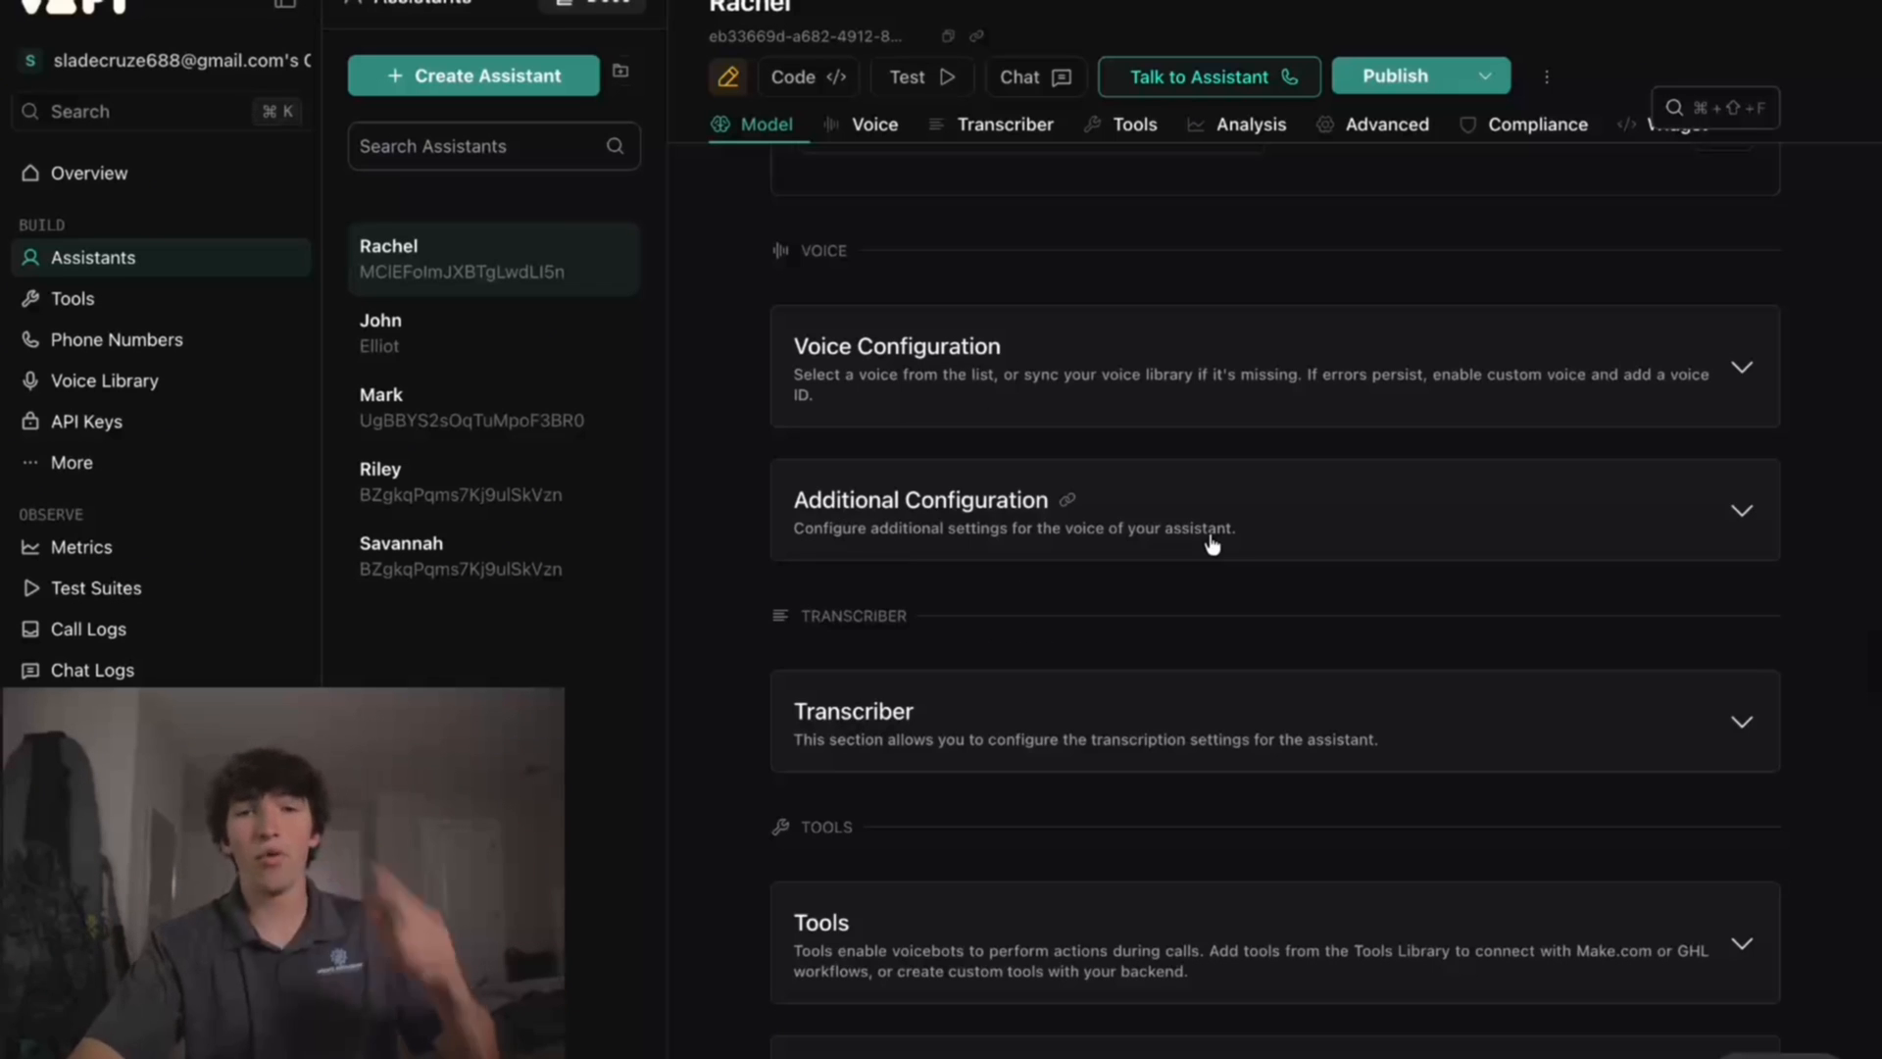
pyautogui.click(1127, 532)
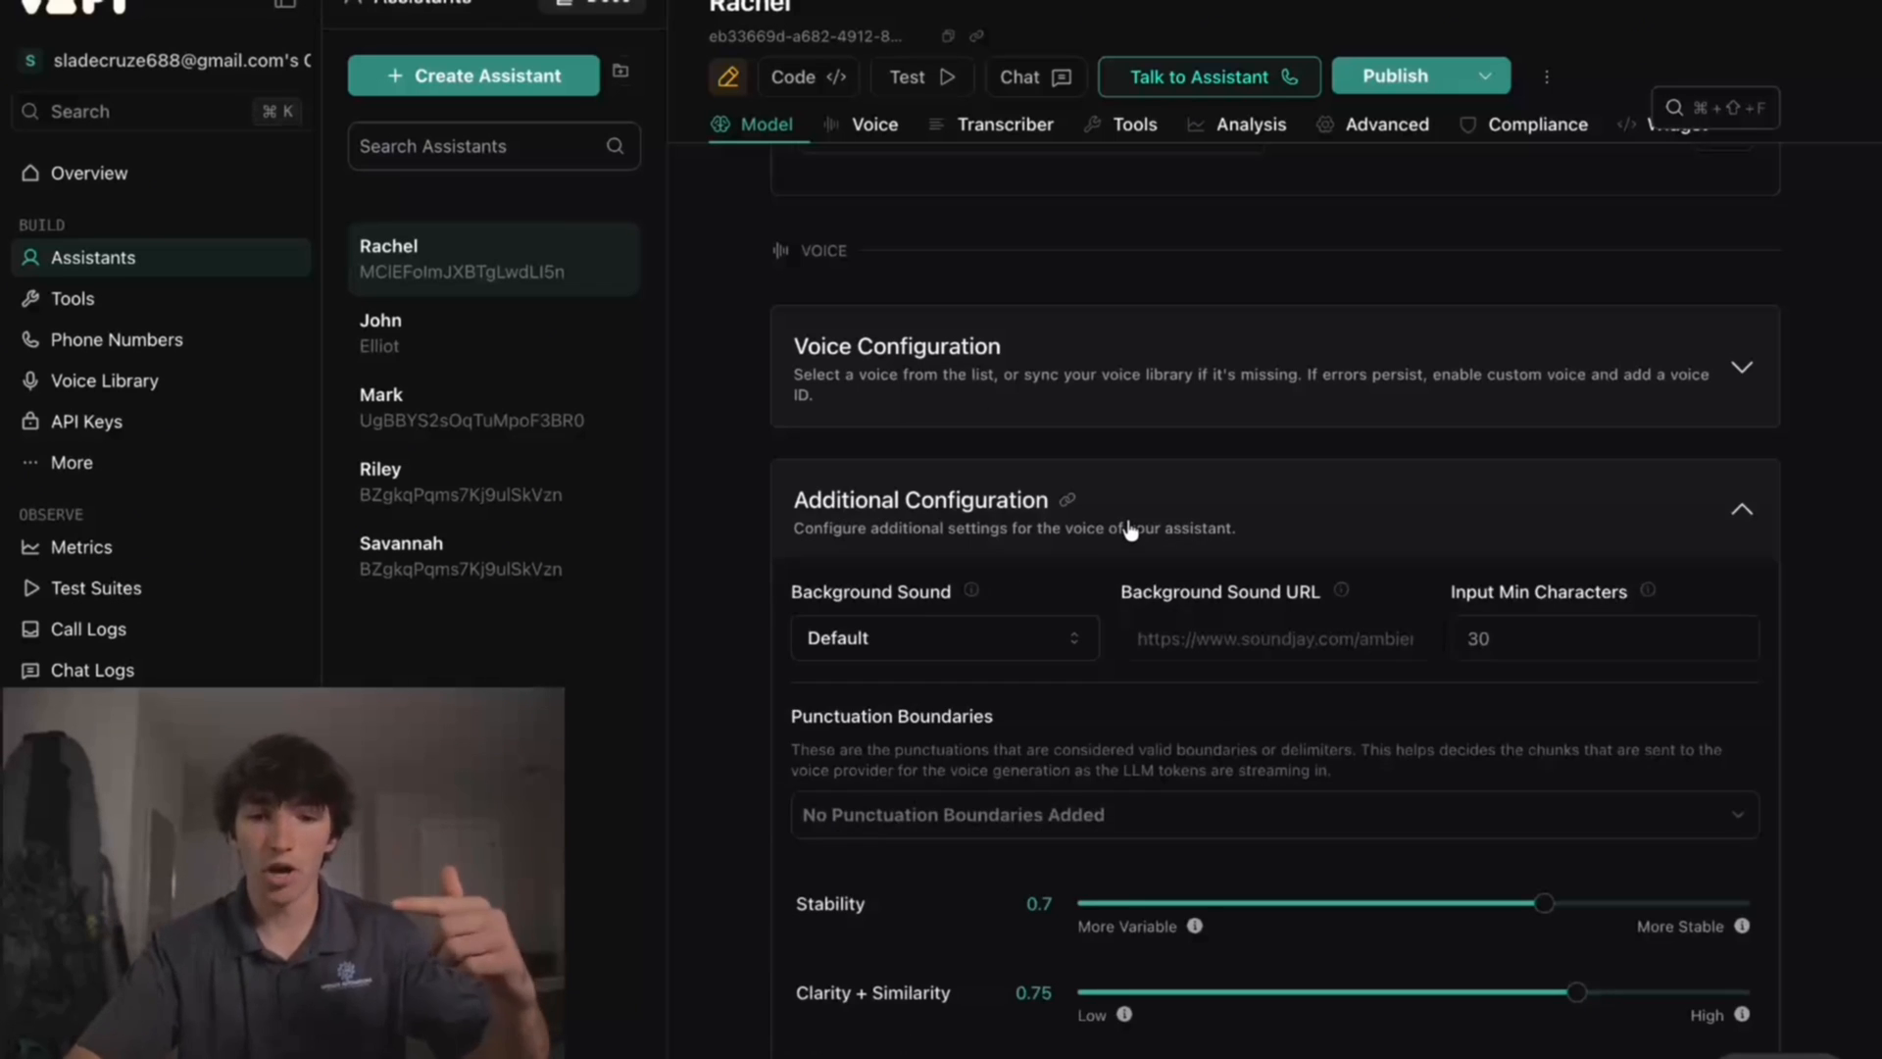
pyautogui.scroll(-2, 1131, 529)
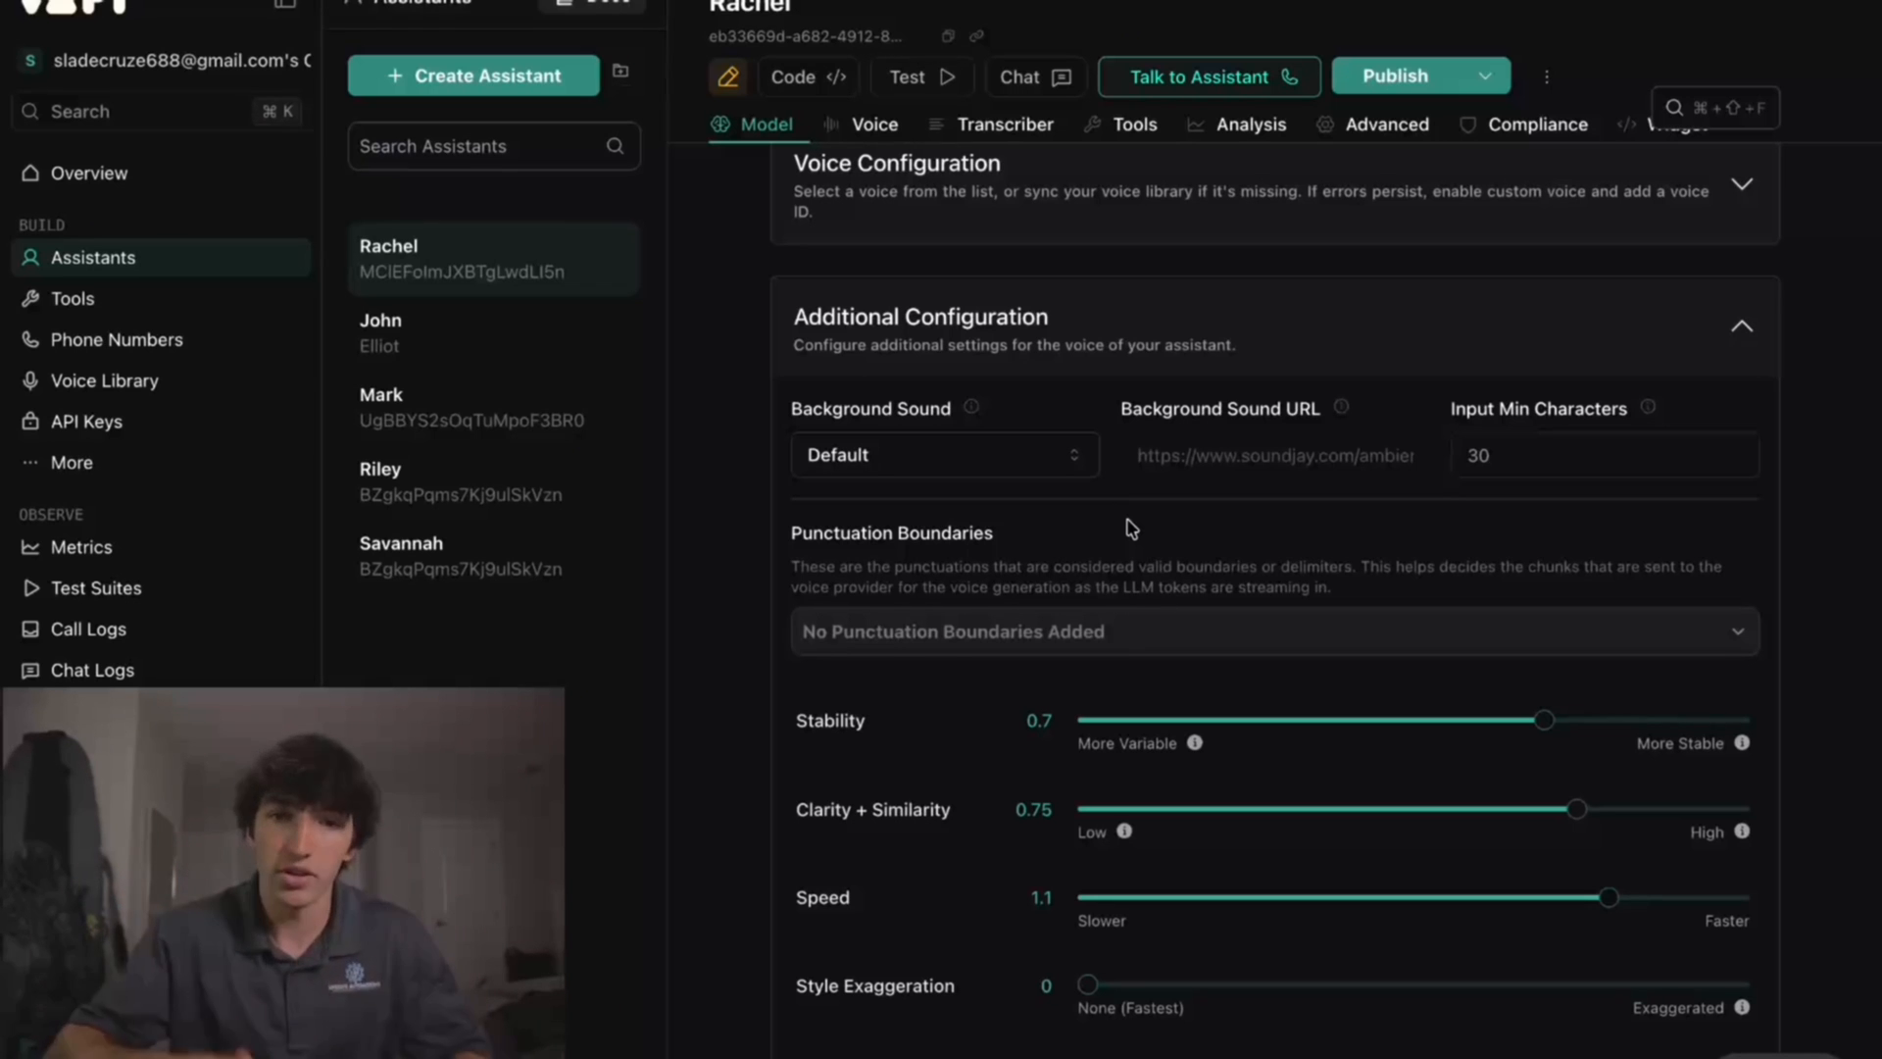
pyautogui.scroll(-3, 1132, 529)
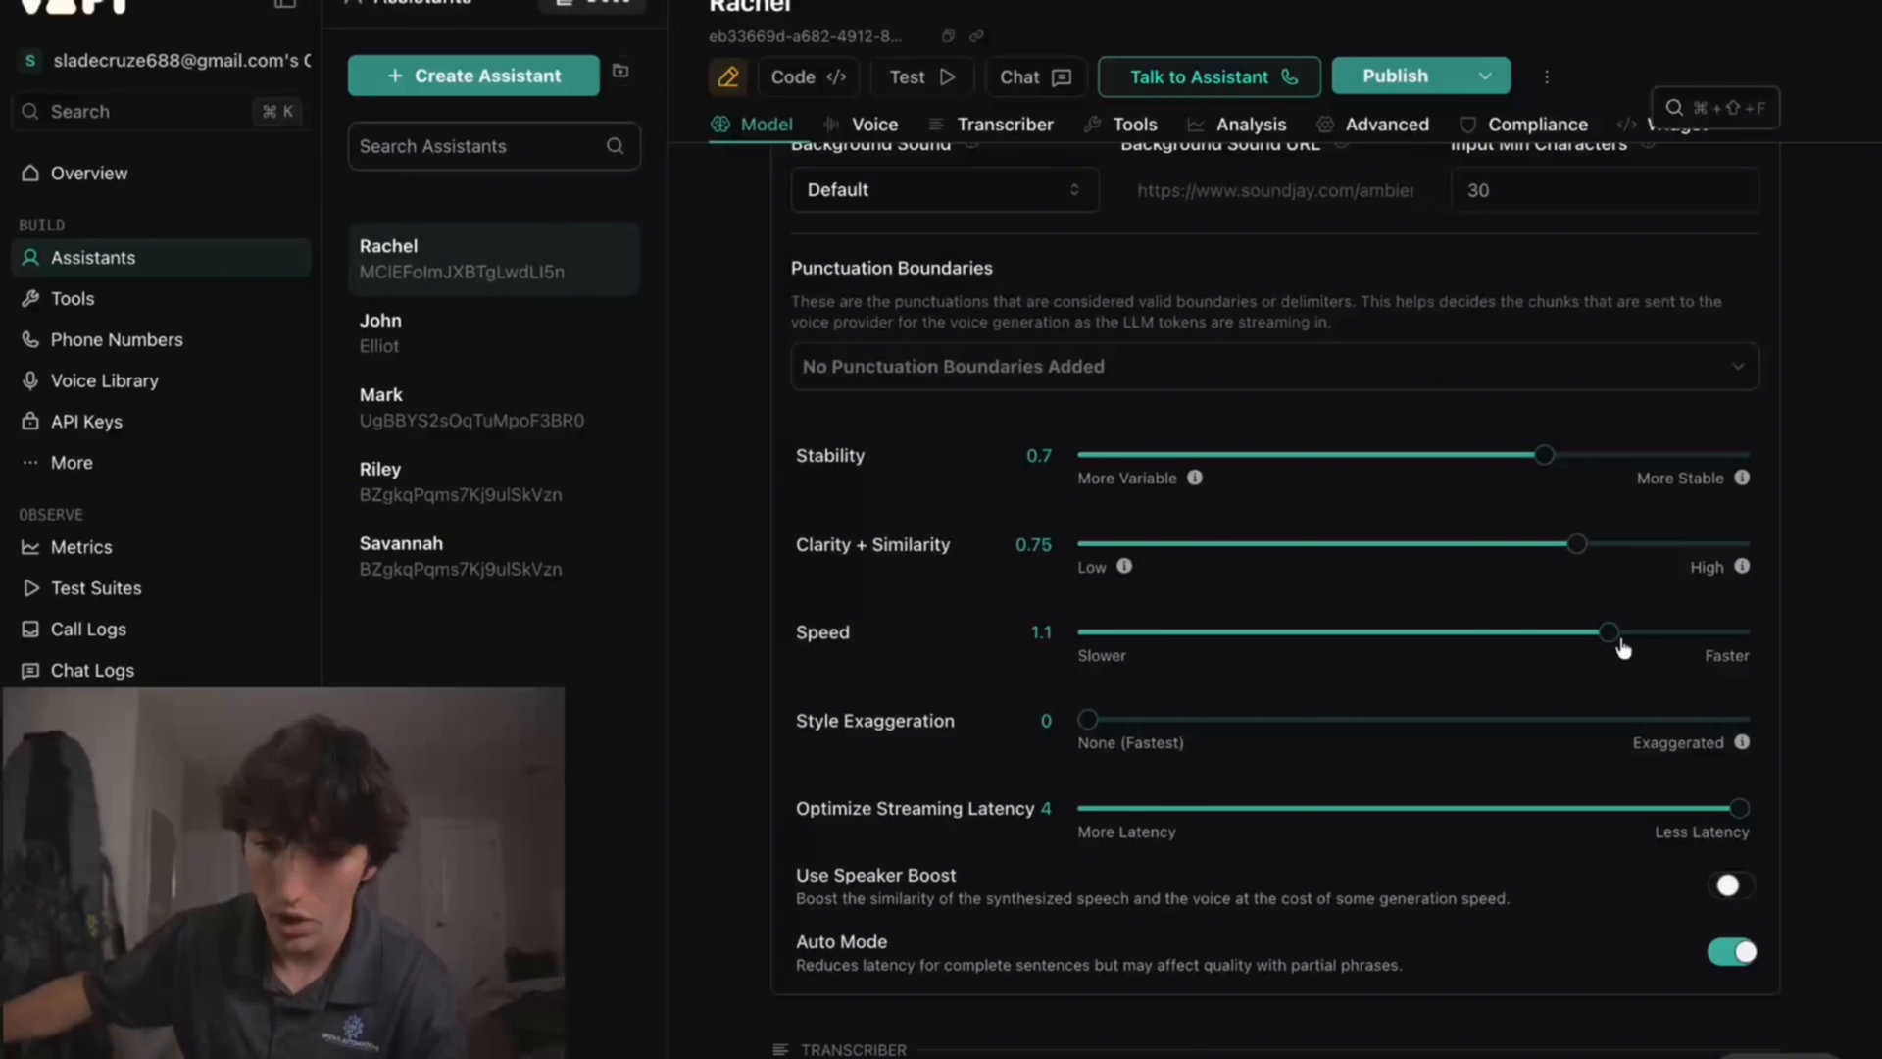
pyautogui.scroll(-1, 1549, 691)
pyautogui.scroll(-3, 1127, 804)
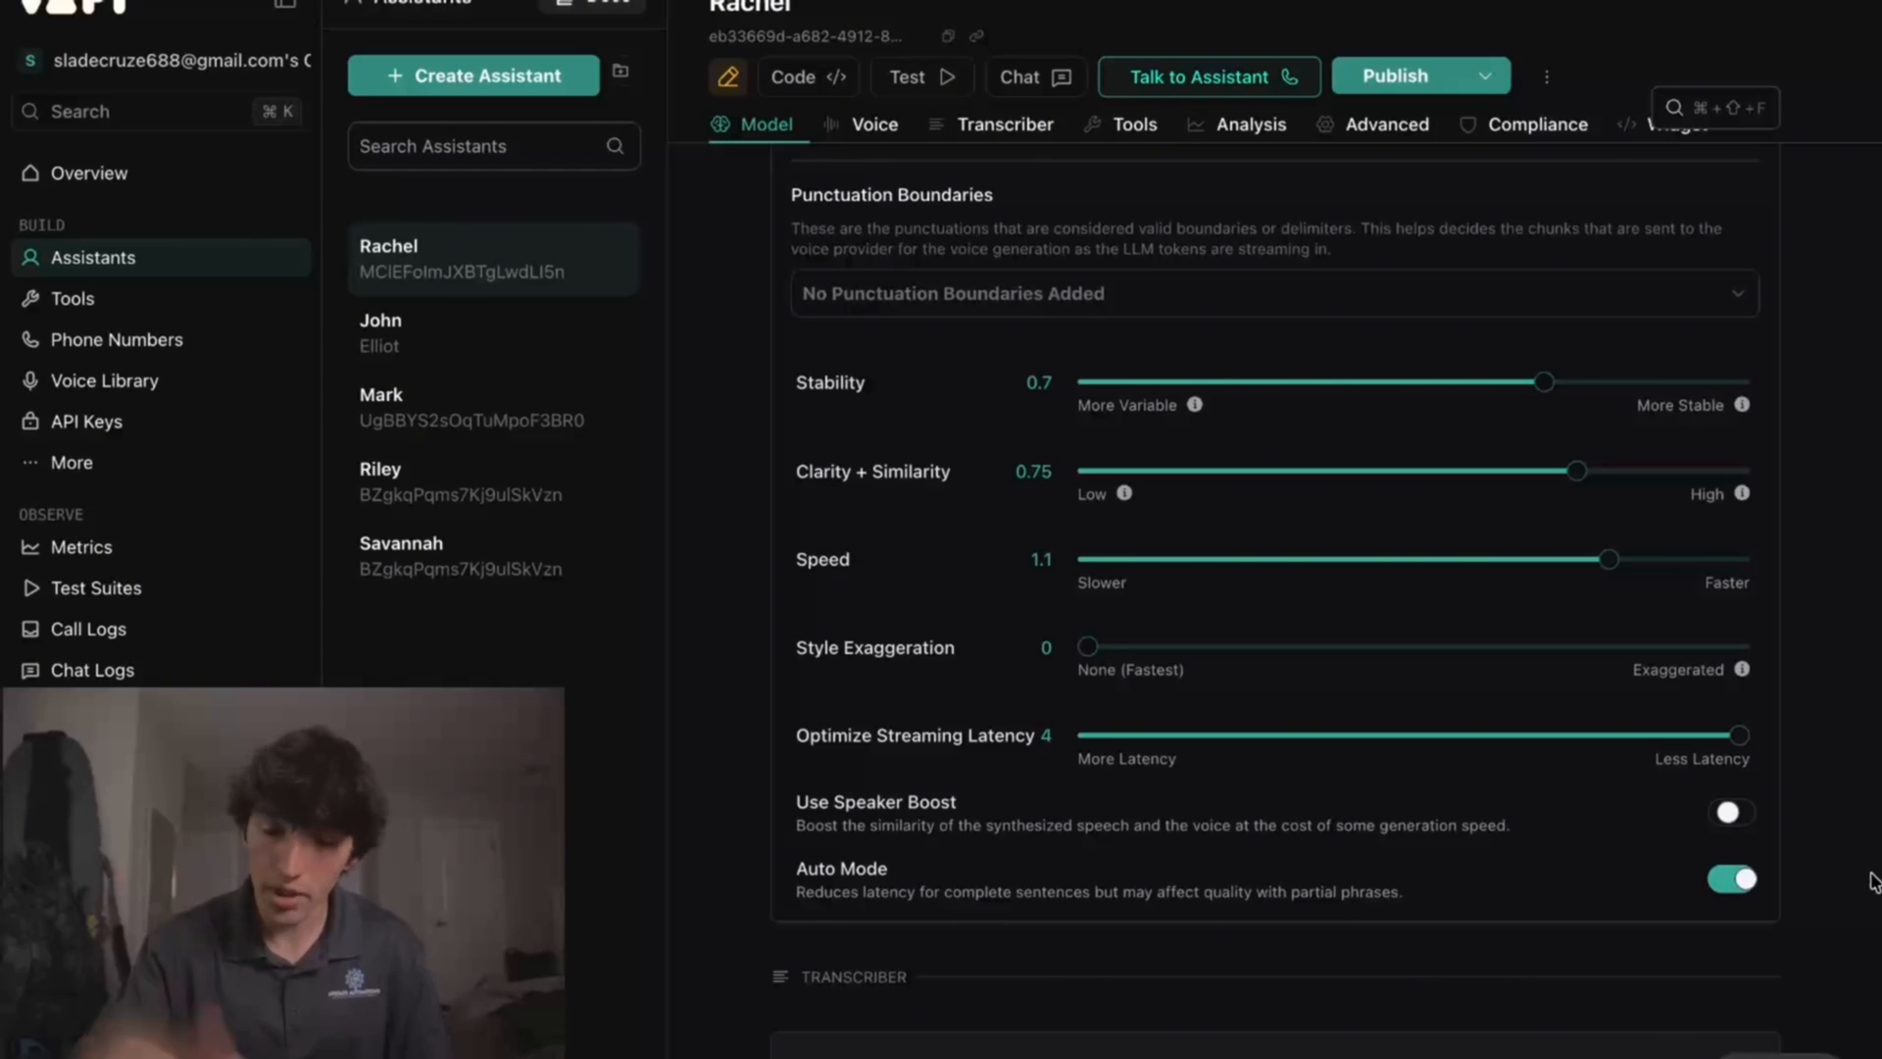
pyautogui.click(1424, 83)
# Step: From Rachel's Tools settings, choose to create a new tool
pyautogui.scroll(-7, 966, 578)
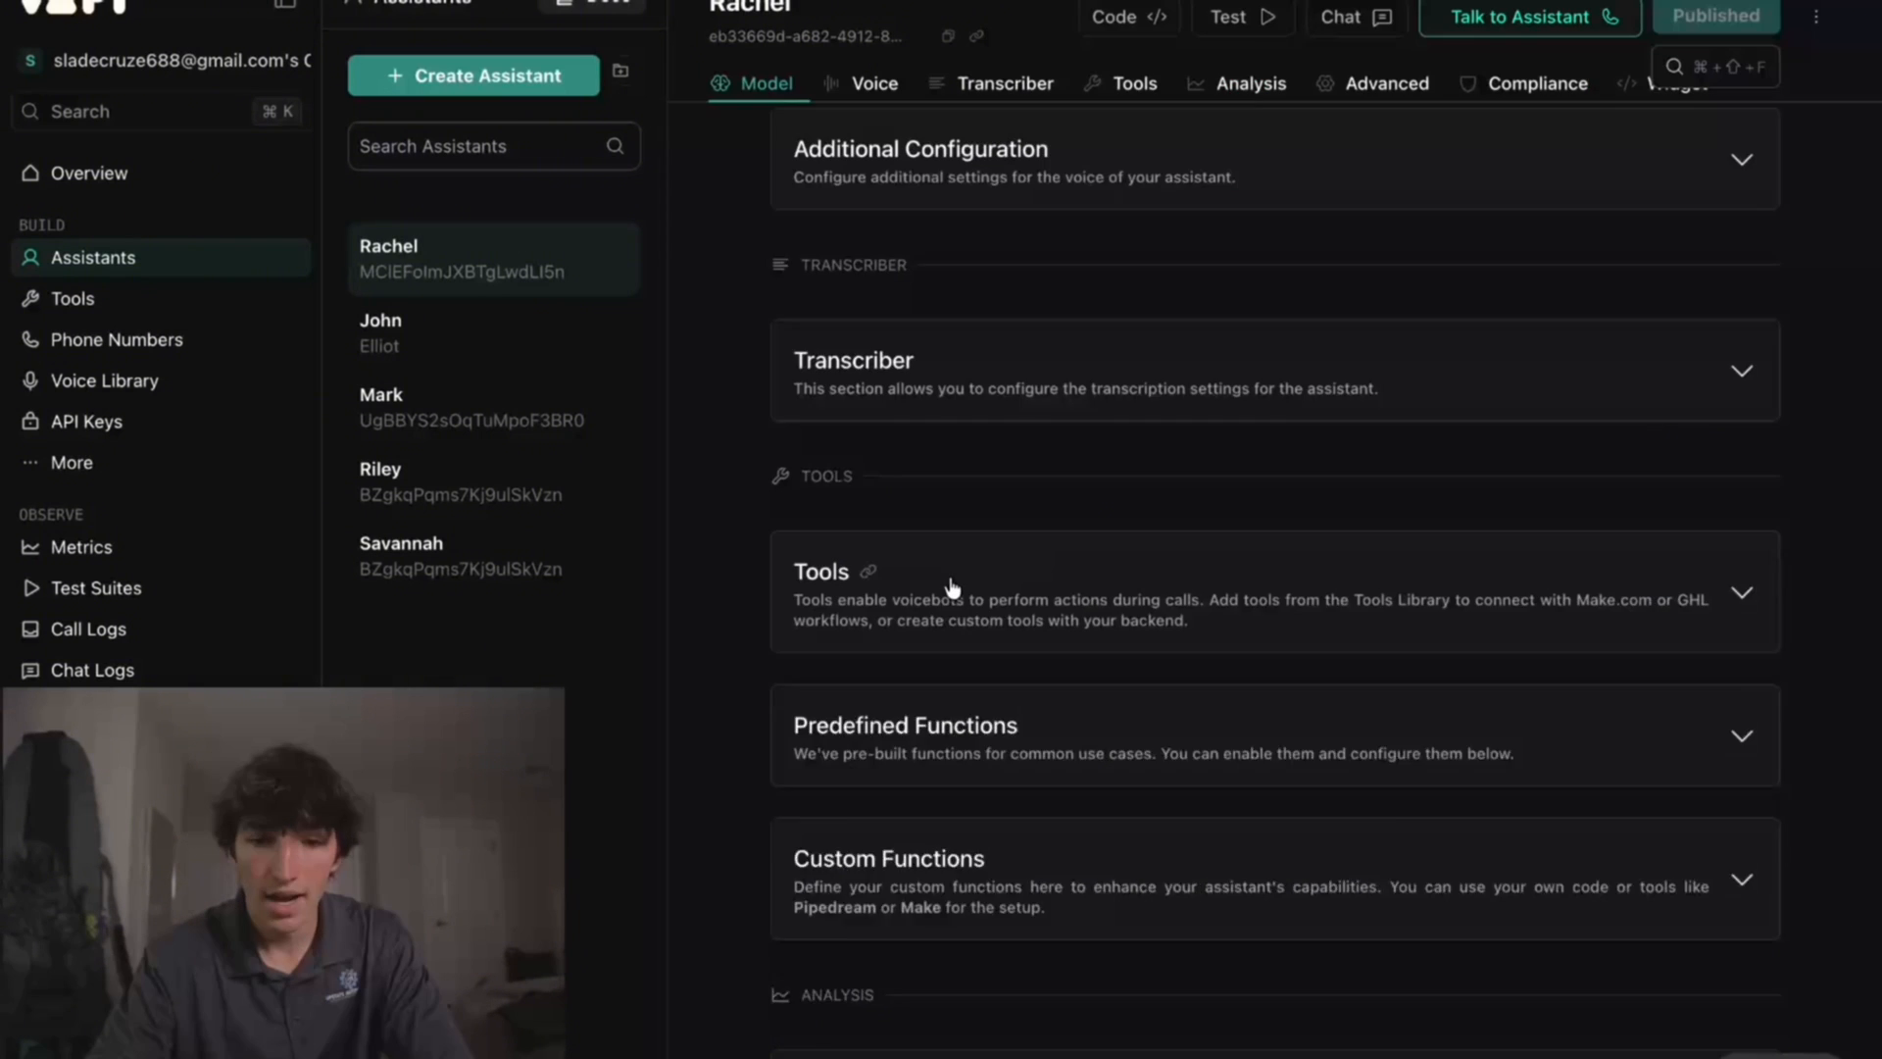
pyautogui.click(966, 578)
pyautogui.scroll(-1, 969, 586)
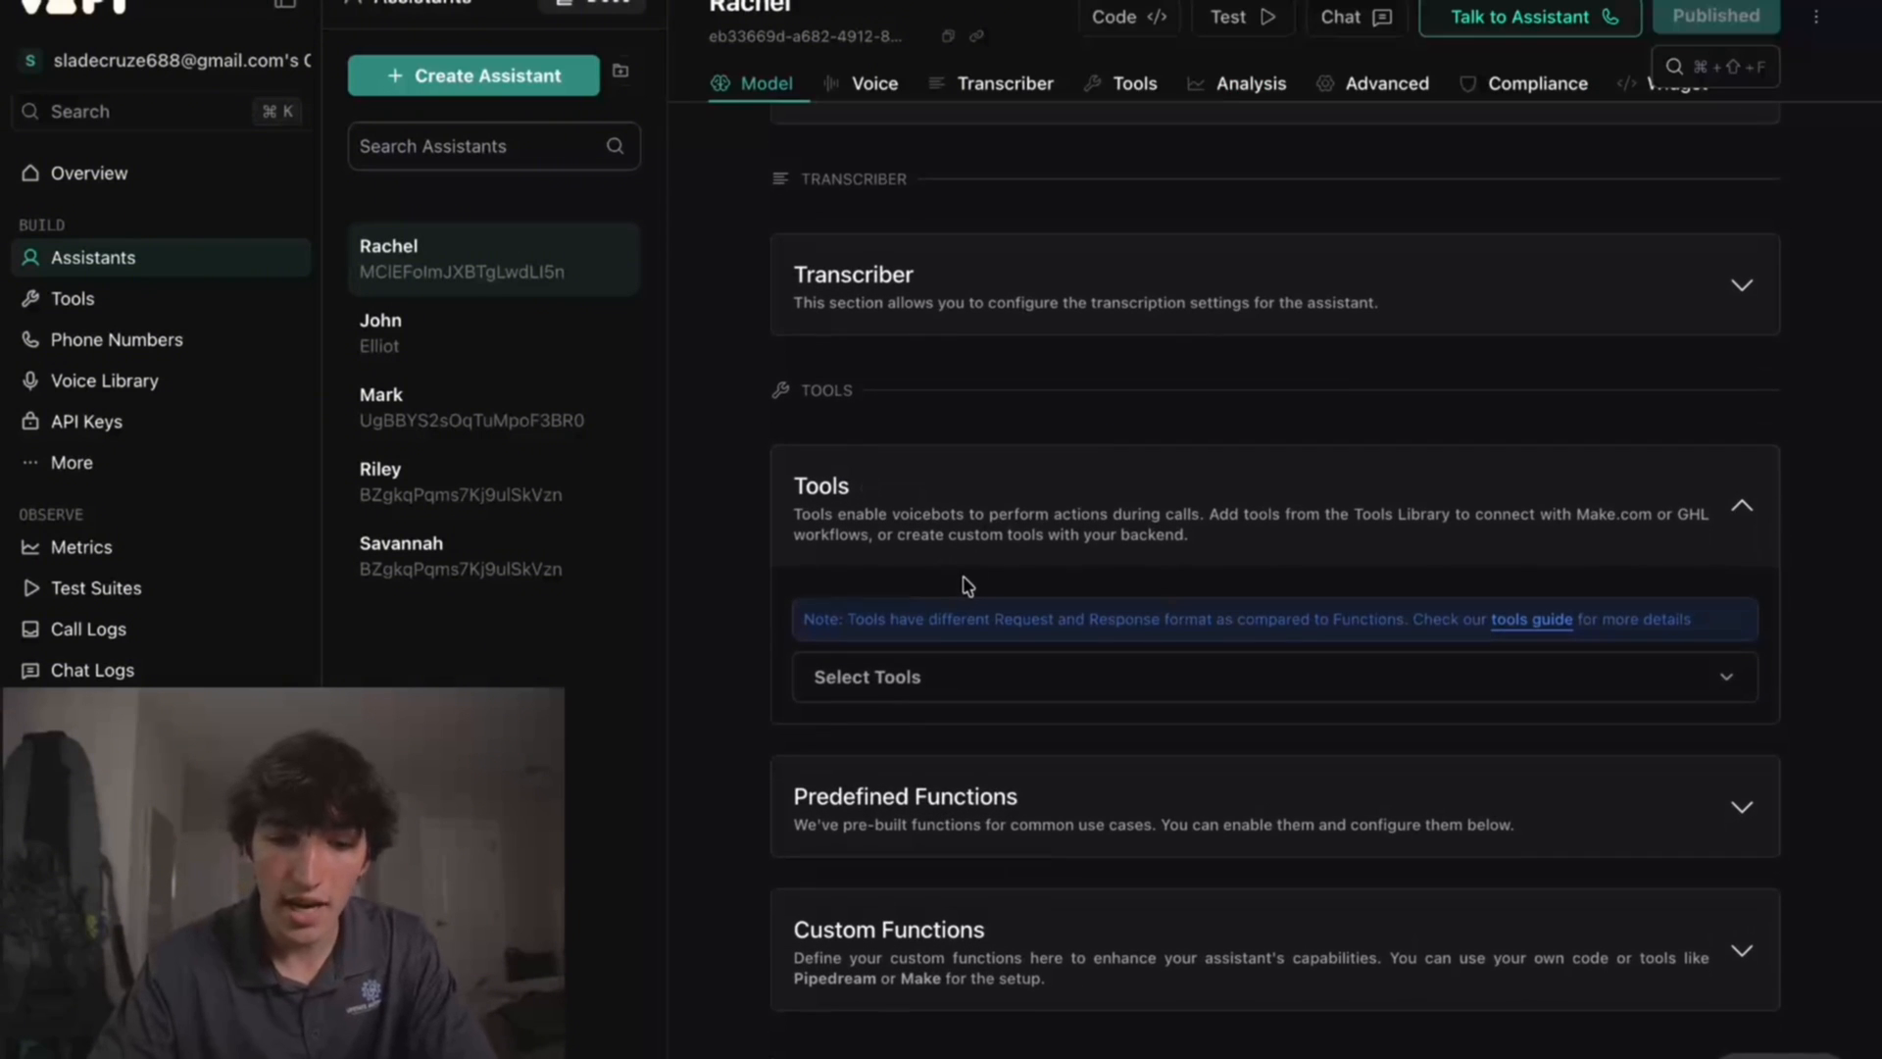
pyautogui.click(977, 688)
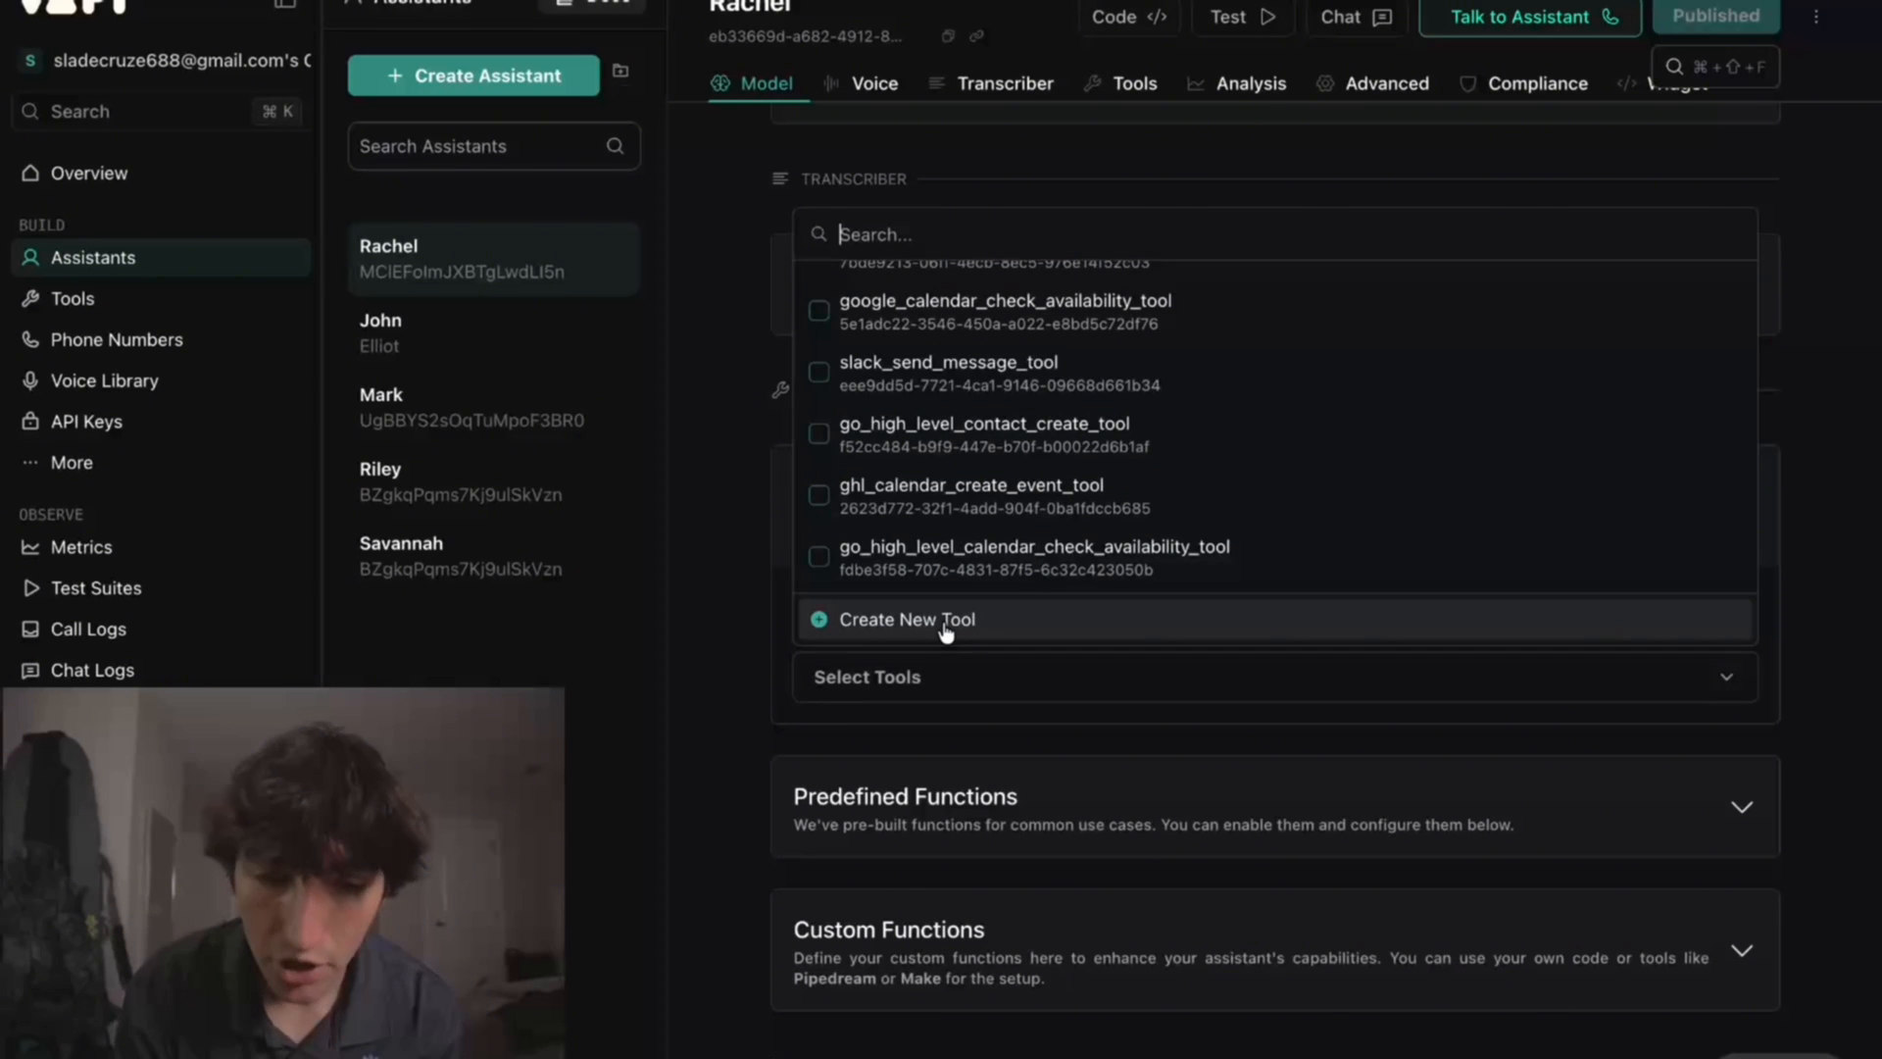
pyautogui.click(946, 628)
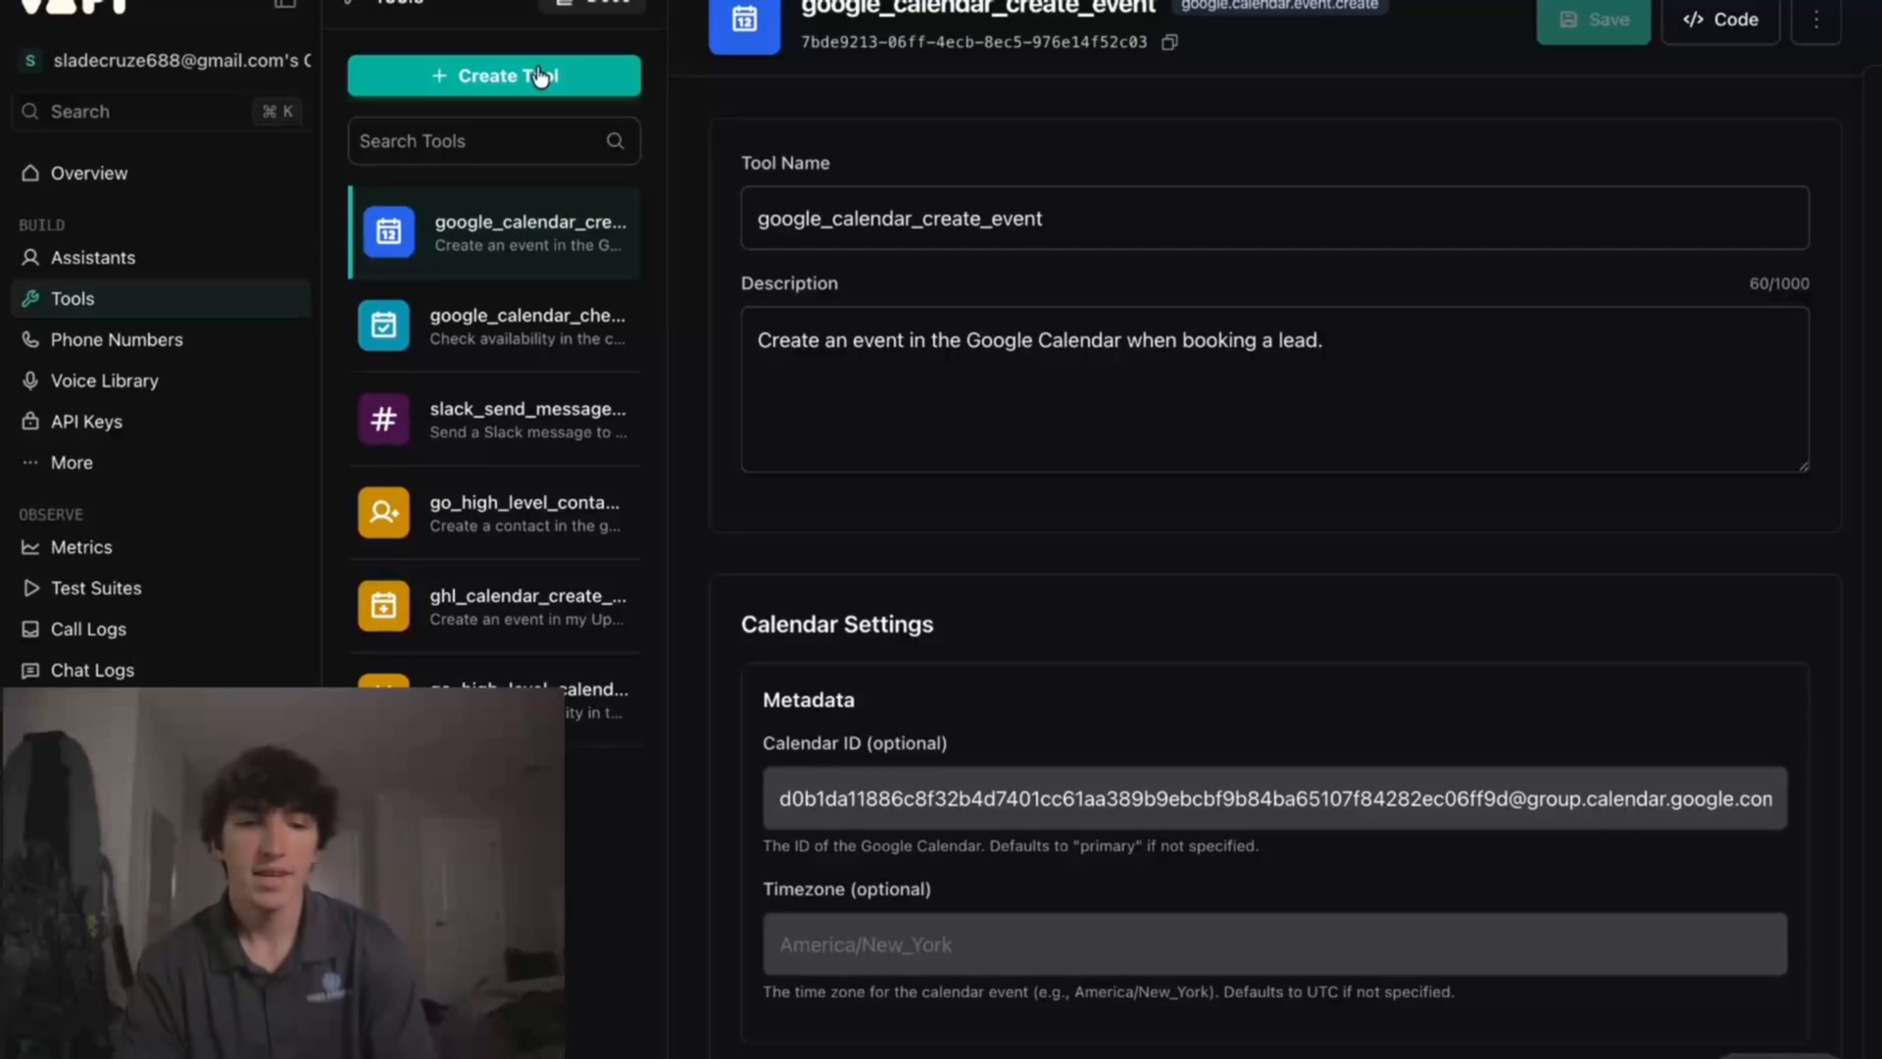
# Step: Look through the tool types and integrations available for a new tool, and open google_calendar_check_availability_tool
pyautogui.click(538, 76)
pyautogui.moveTo(571, 1010)
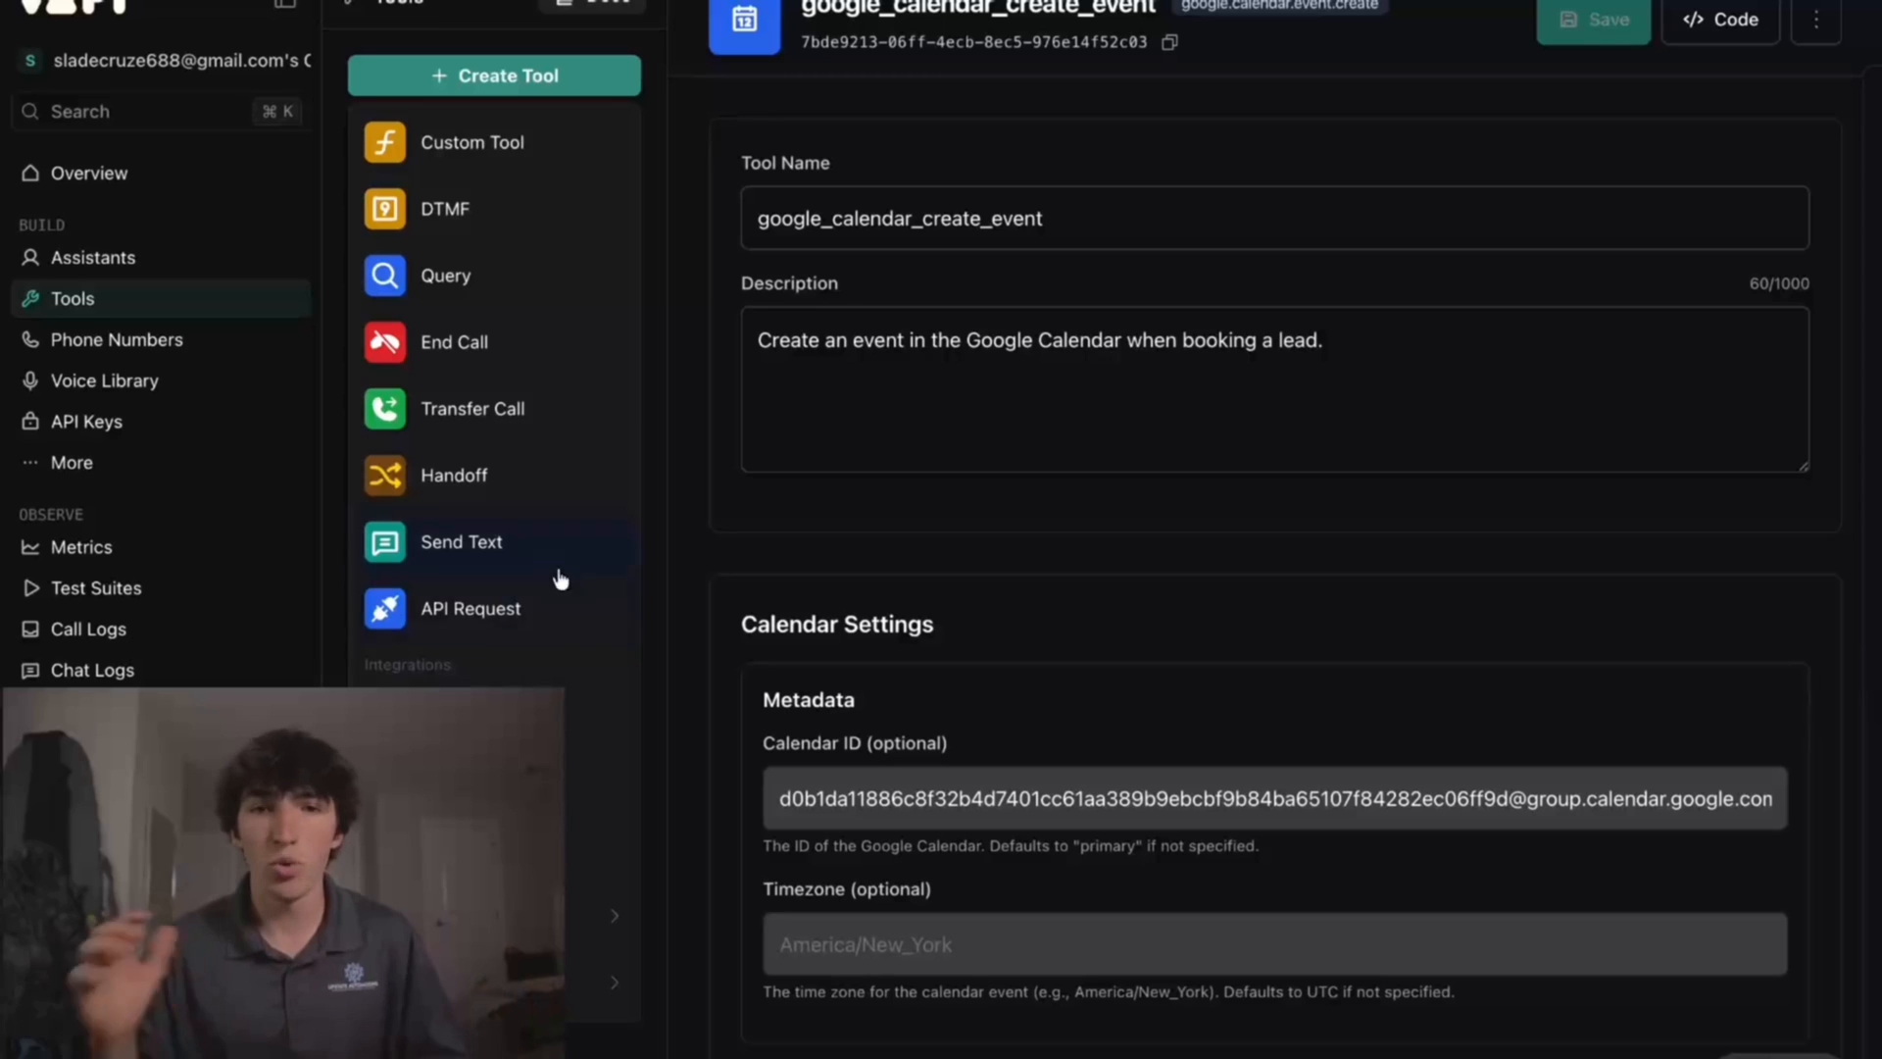
pyautogui.moveTo(588, 914)
pyautogui.click(774, 979)
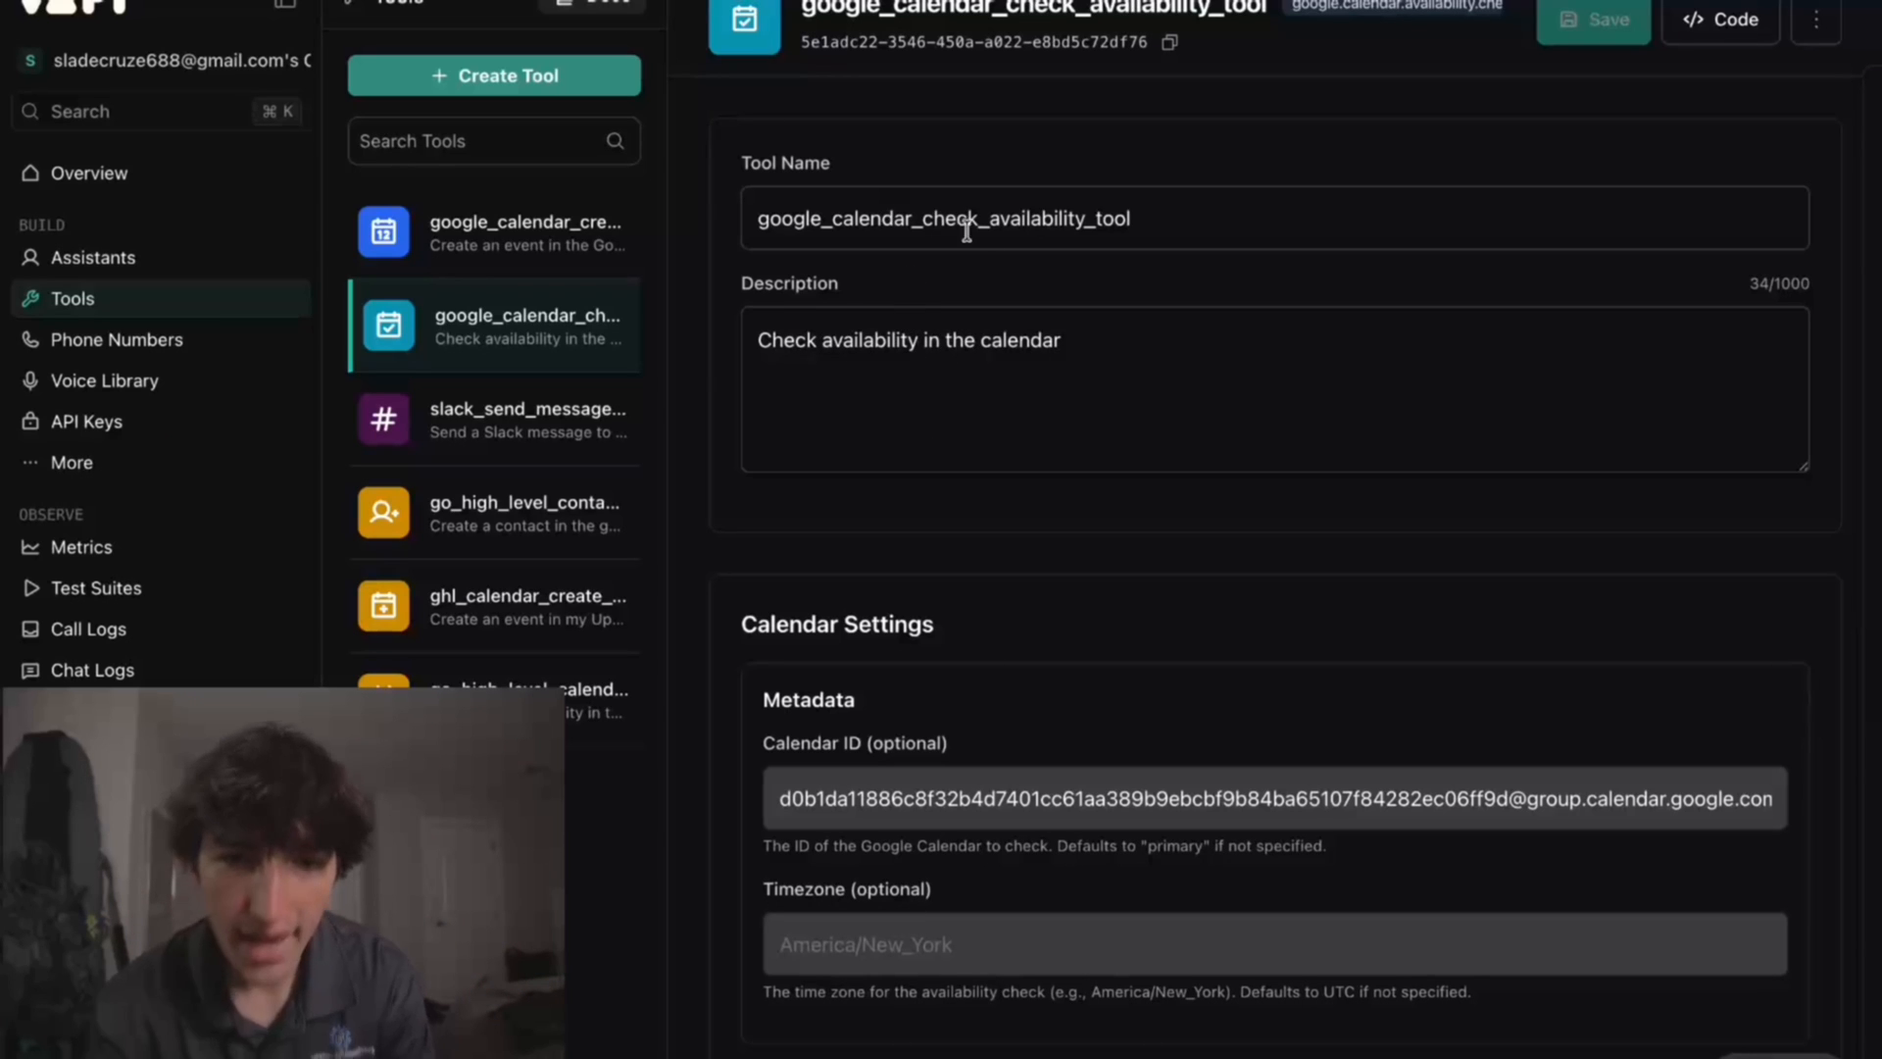
# Step: Review the calendar ID and timezone settings of google_calendar_check_availability_tool and google_calendar_create_event
pyautogui.scroll(-1, 1245, 554)
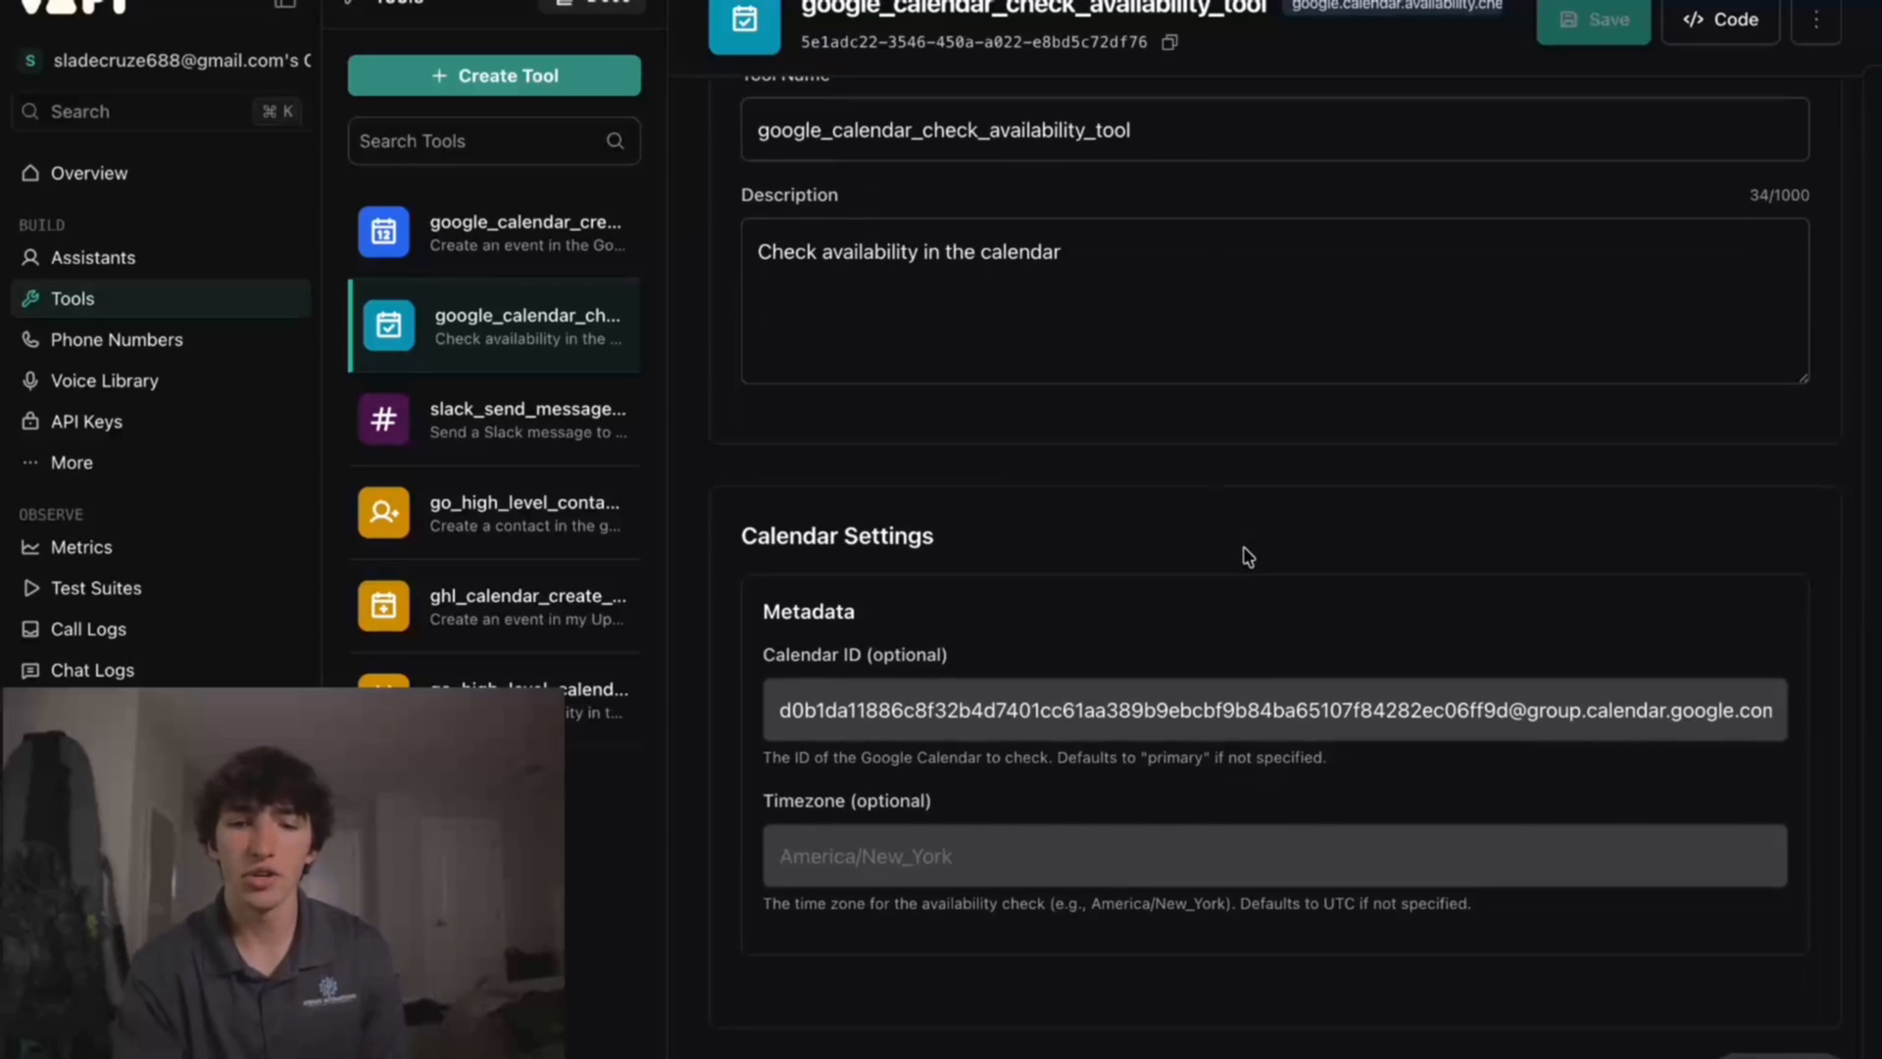
pyautogui.click(539, 272)
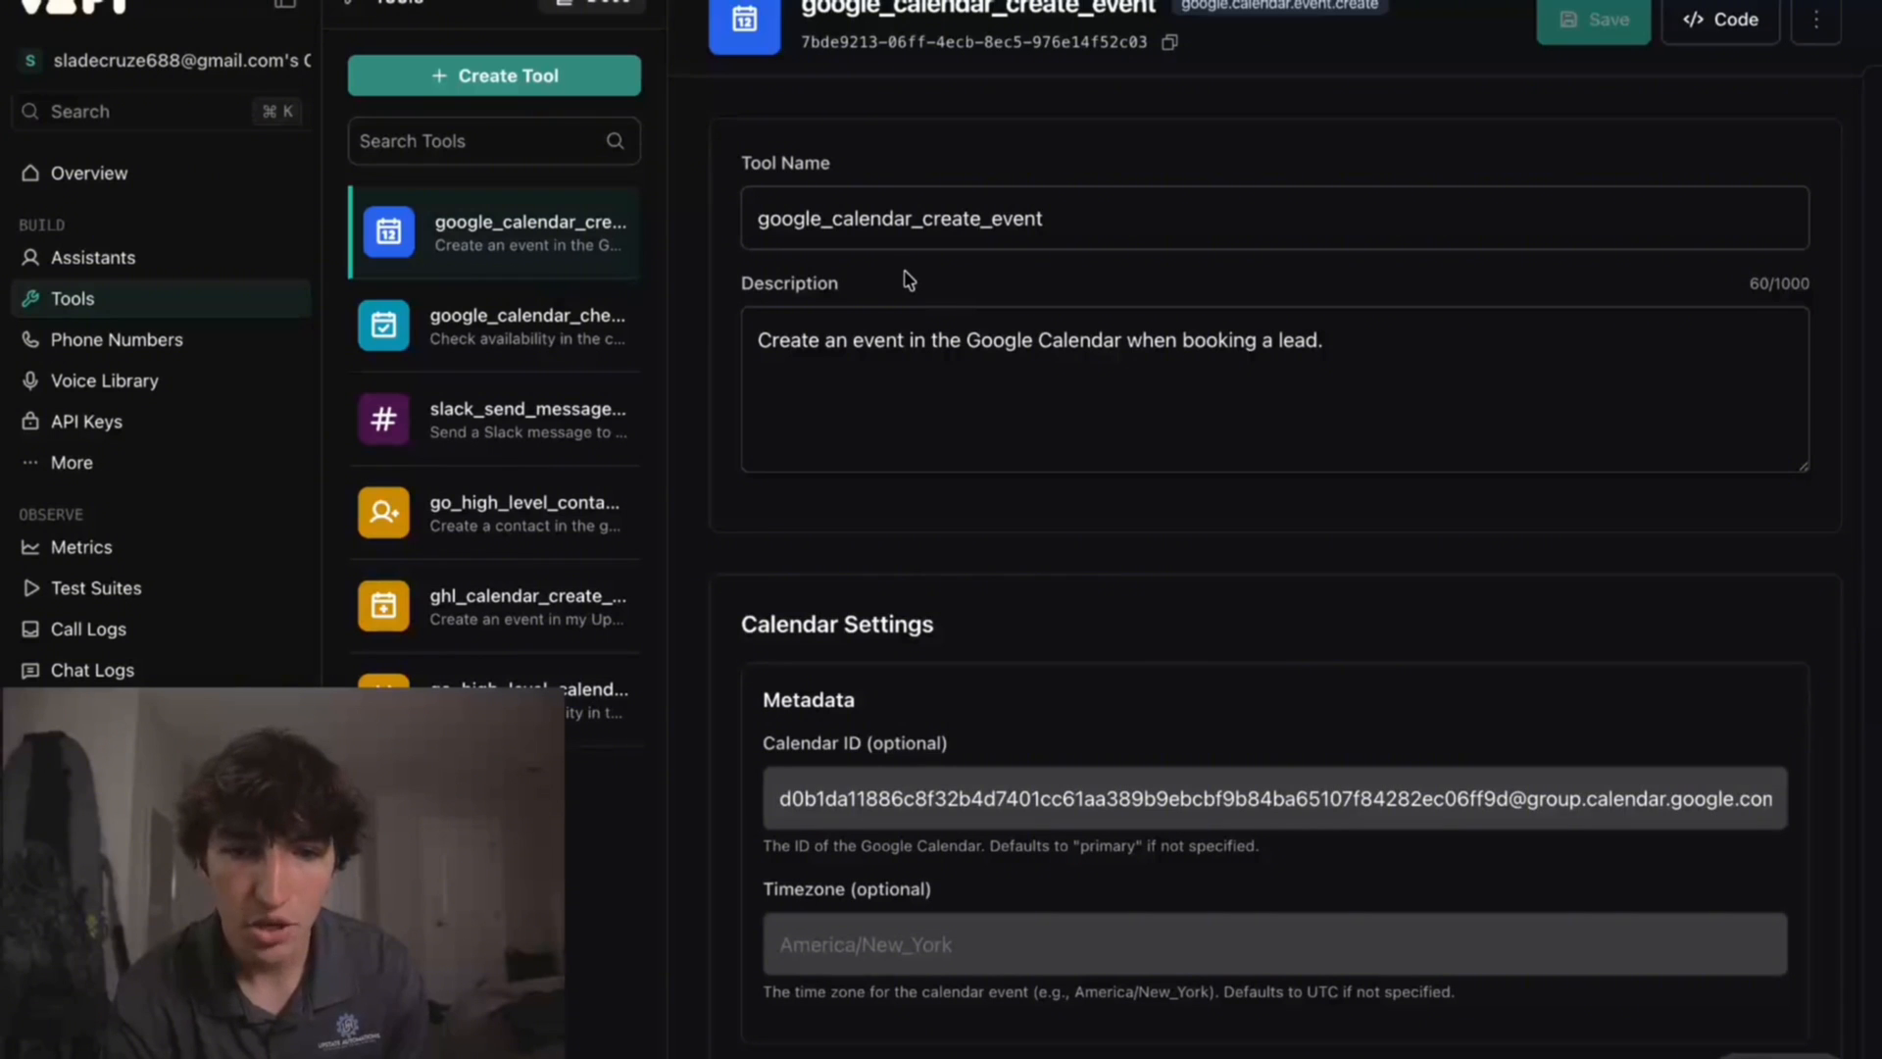
pyautogui.click(502, 311)
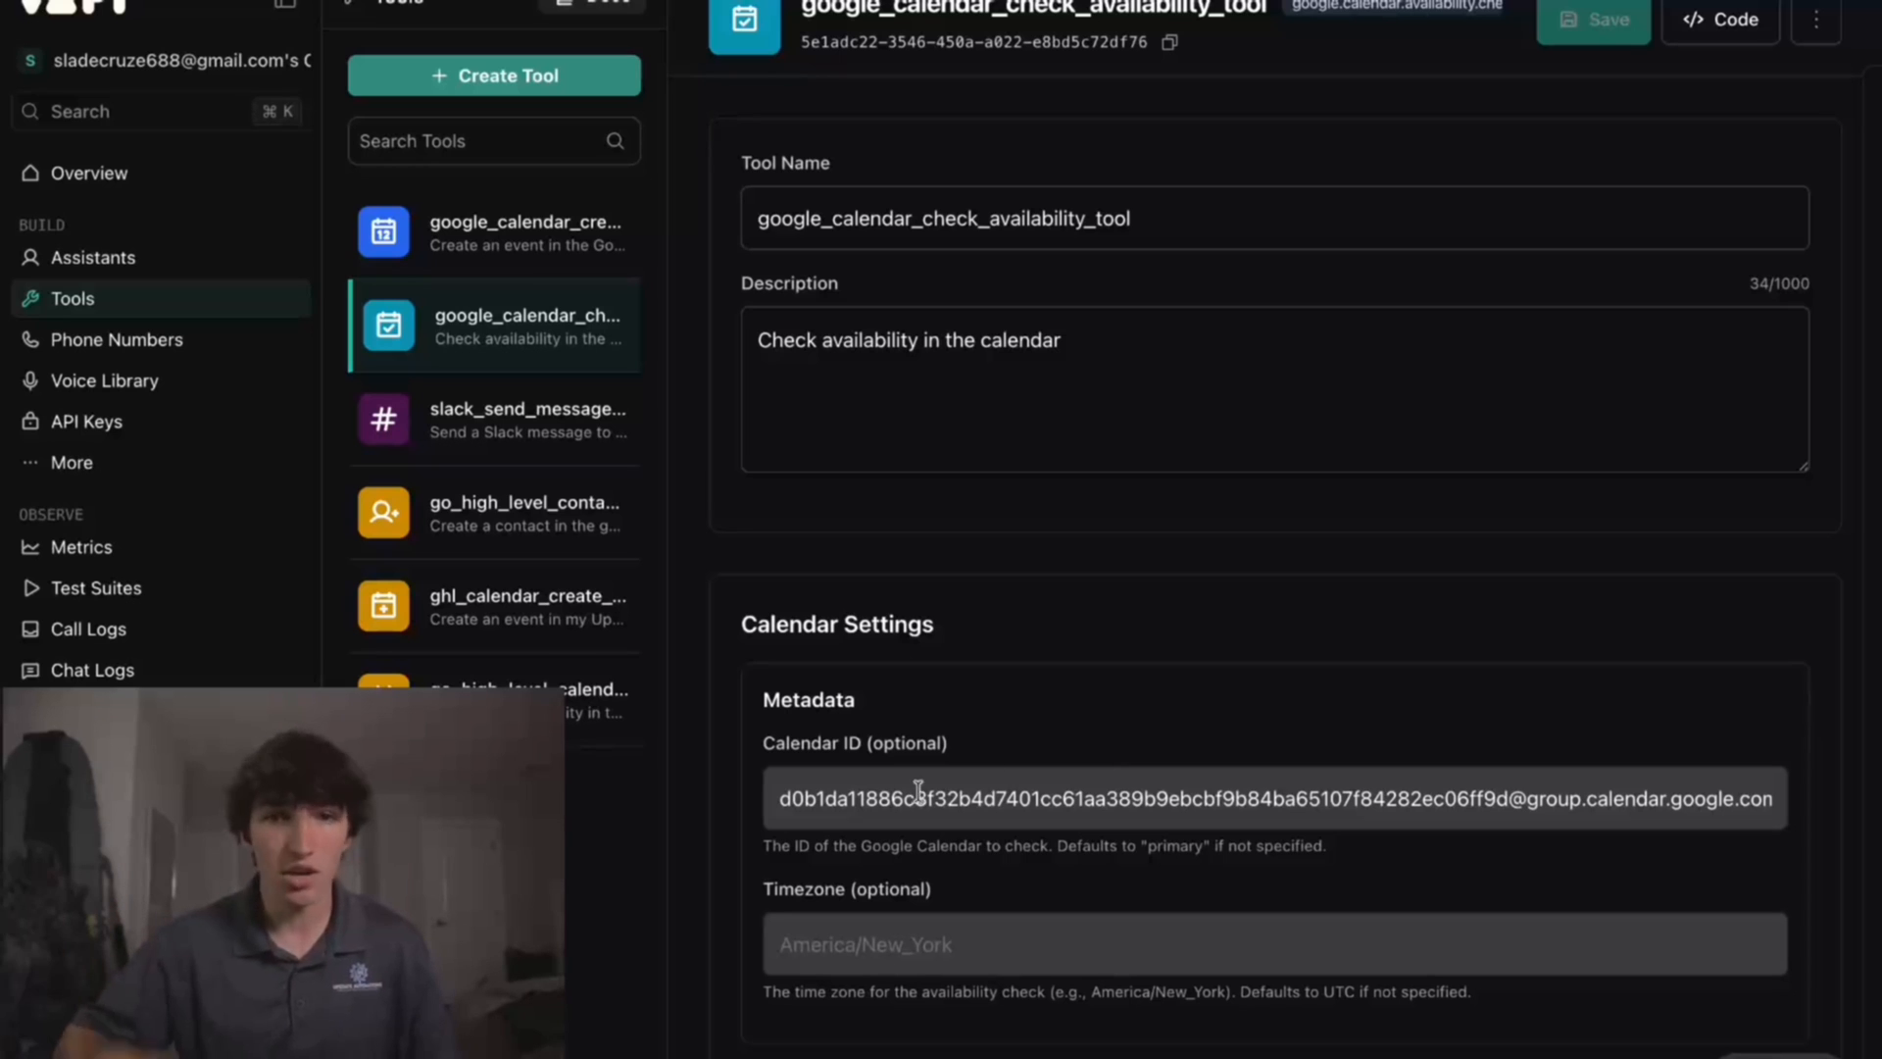
pyautogui.click(888, 796)
pyautogui.click(530, 225)
pyautogui.click(514, 333)
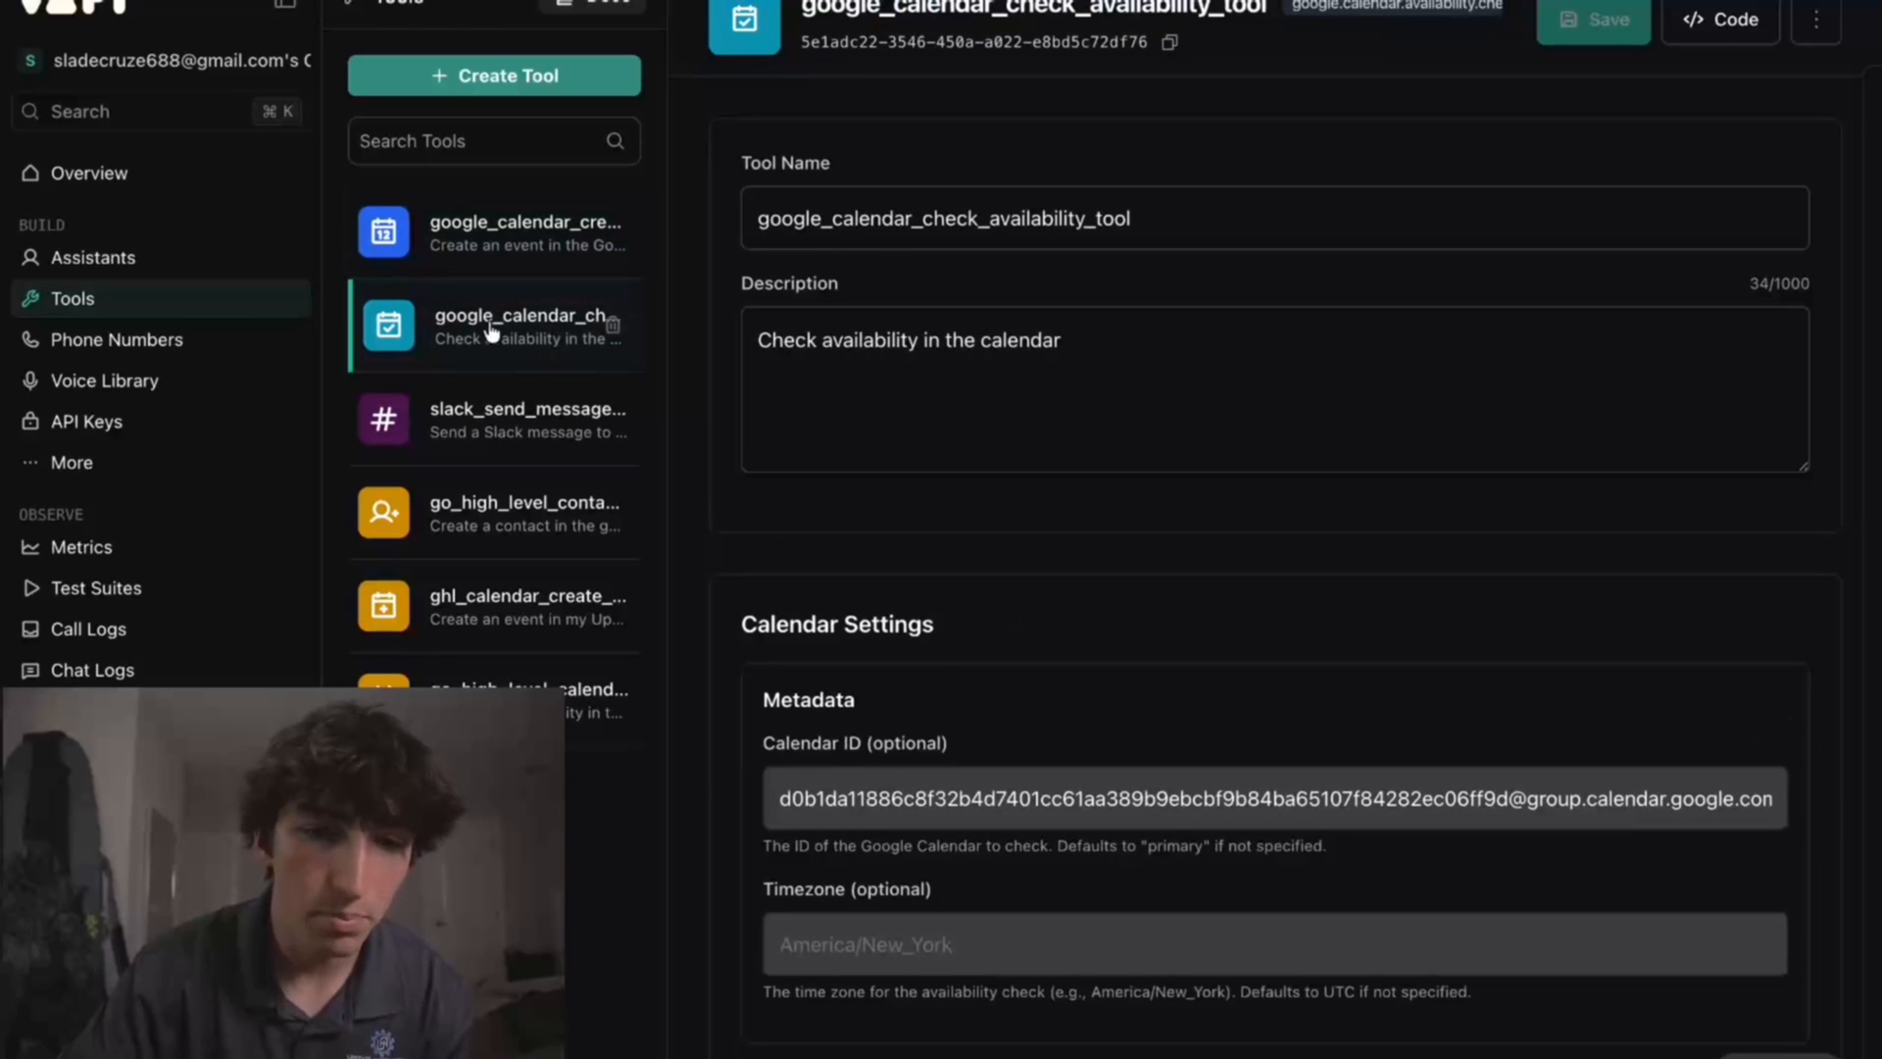
# Step: Add google_calendar_create_event and google_calendar_check_availability_tool to the Savannah assistant's tools and publish Savannah
pyautogui.click(122, 257)
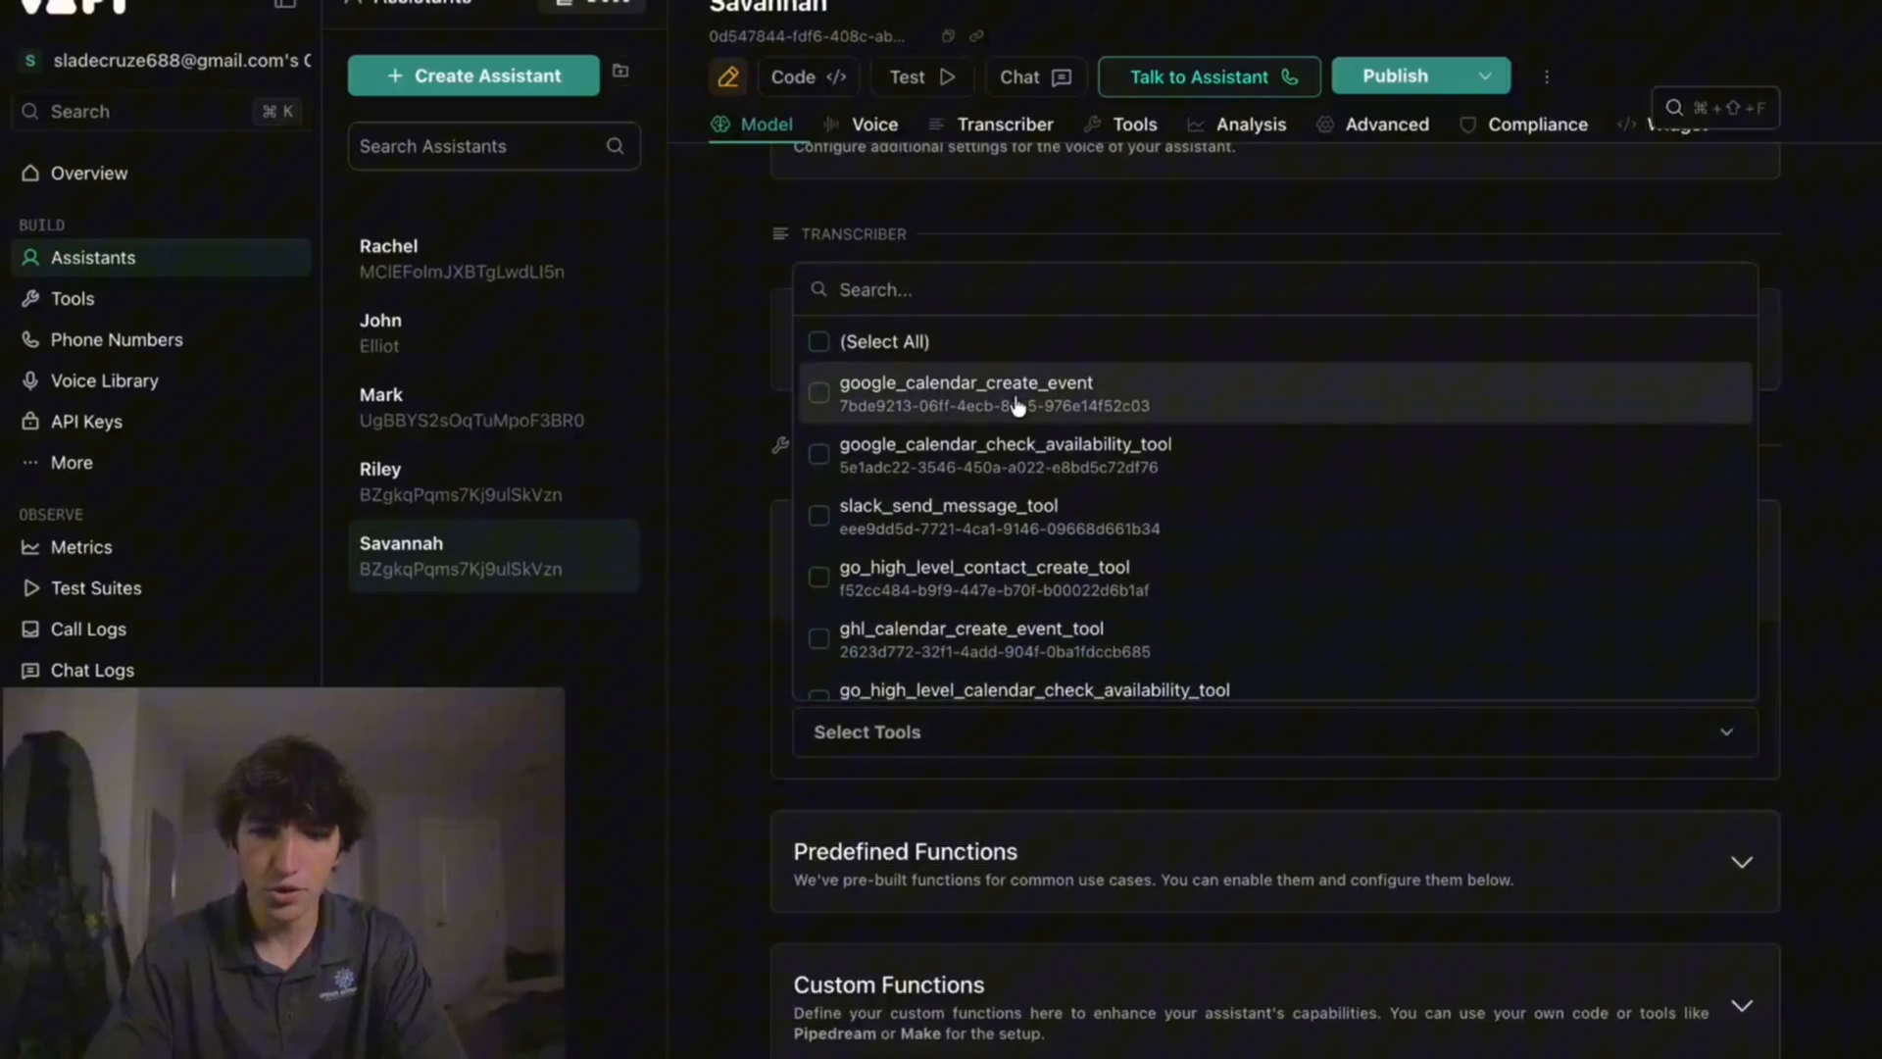
pyautogui.click(1020, 406)
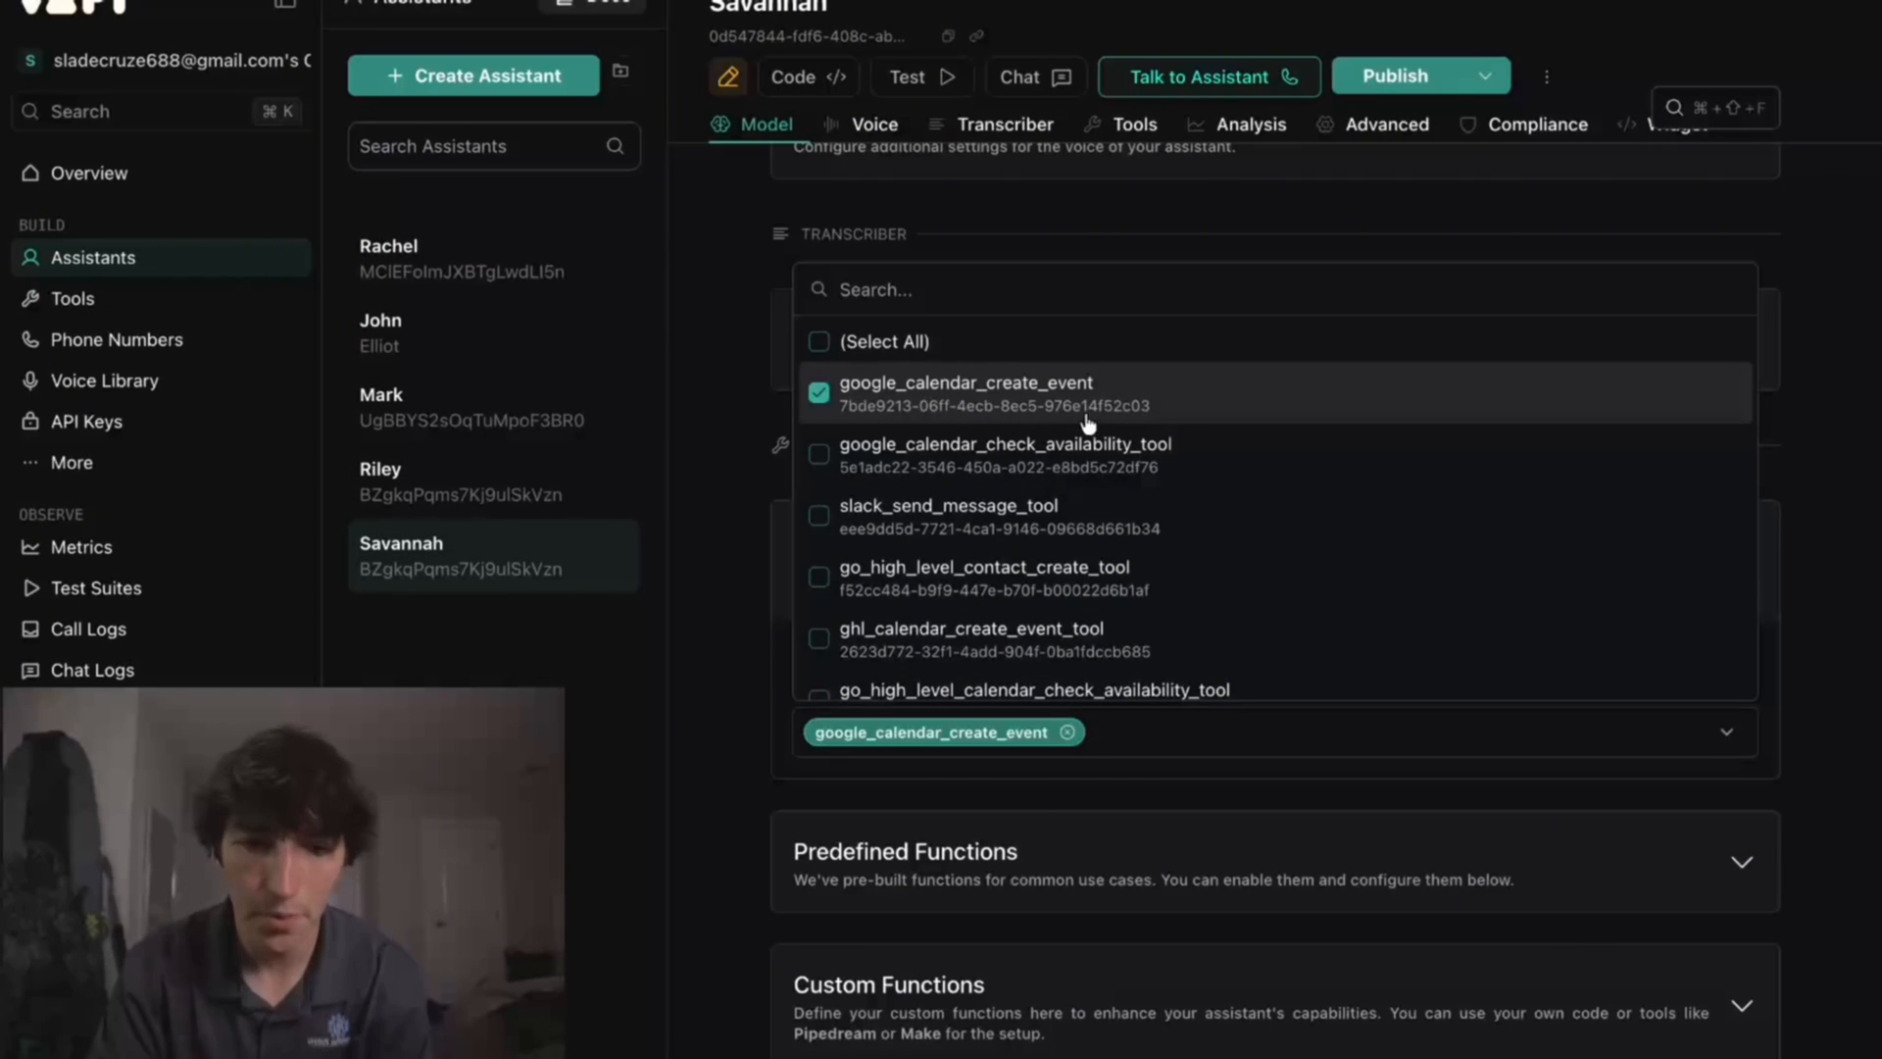
pyautogui.click(1084, 471)
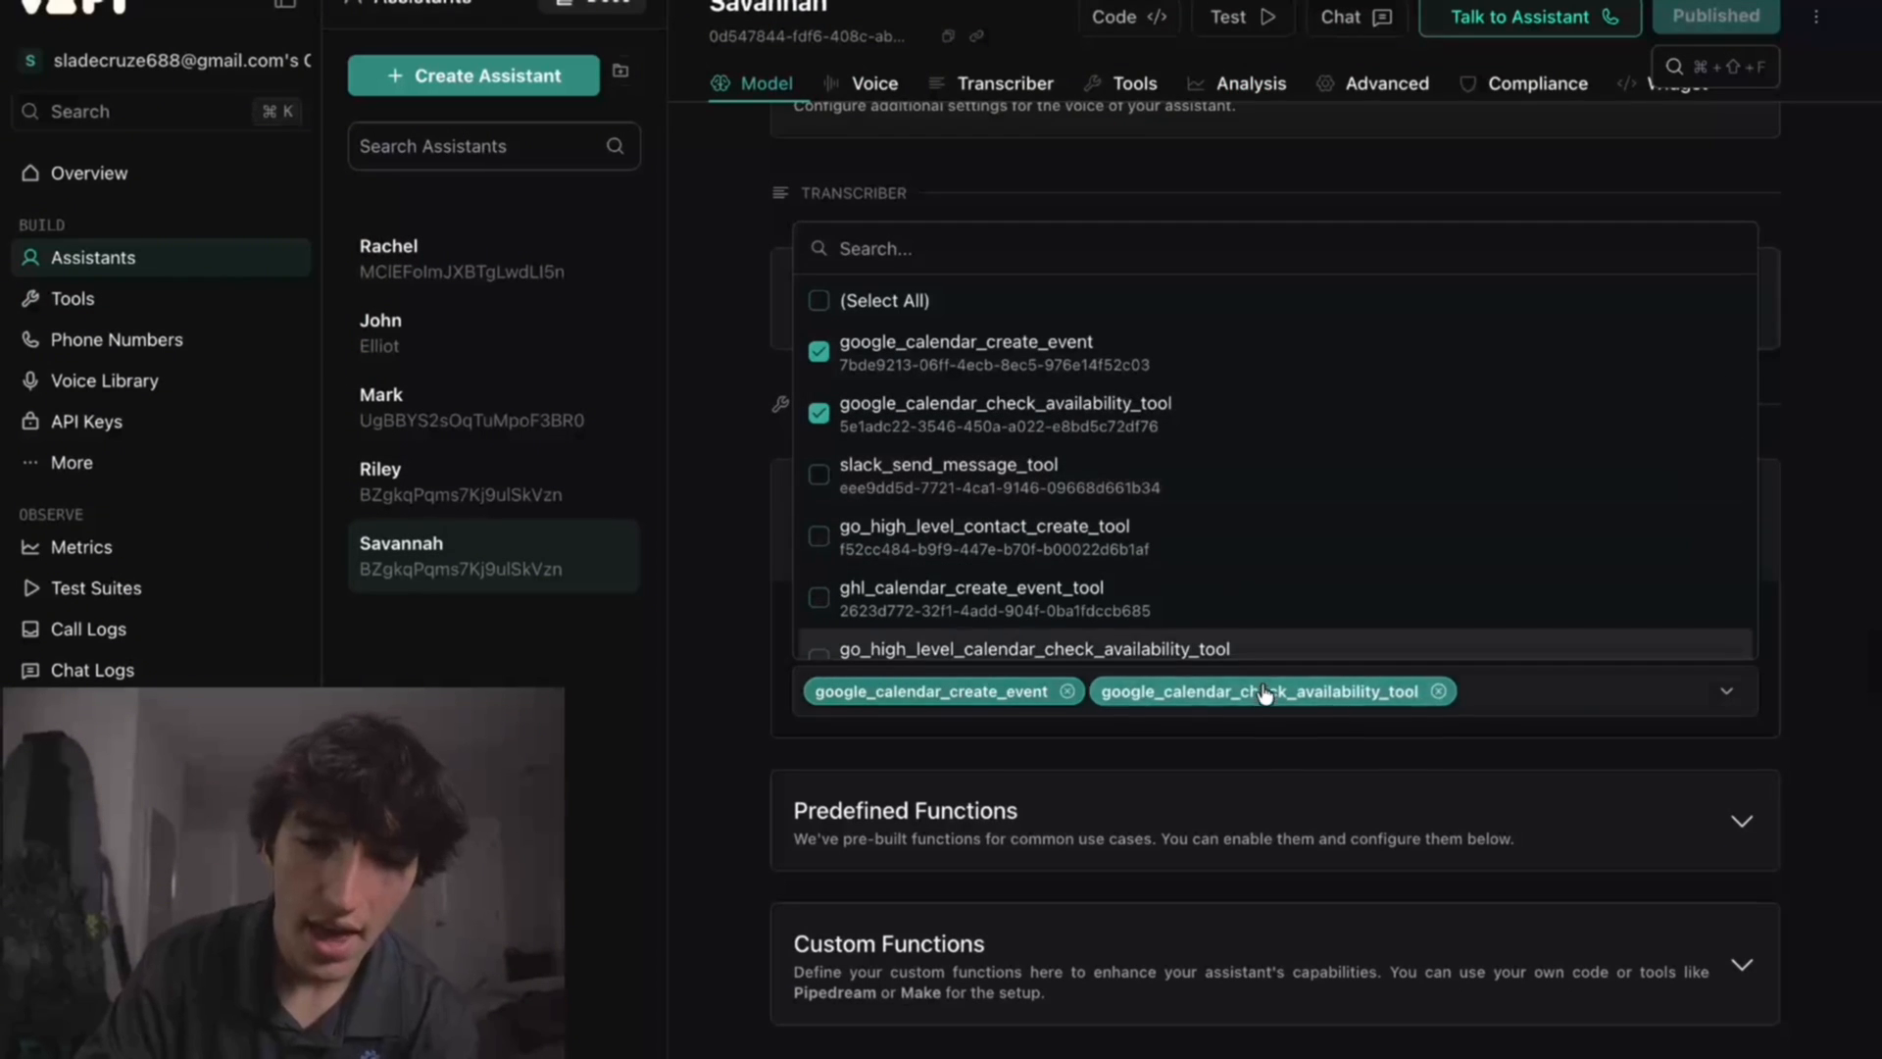
pyautogui.click(1827, 651)
pyautogui.scroll(-7, 1351, 426)
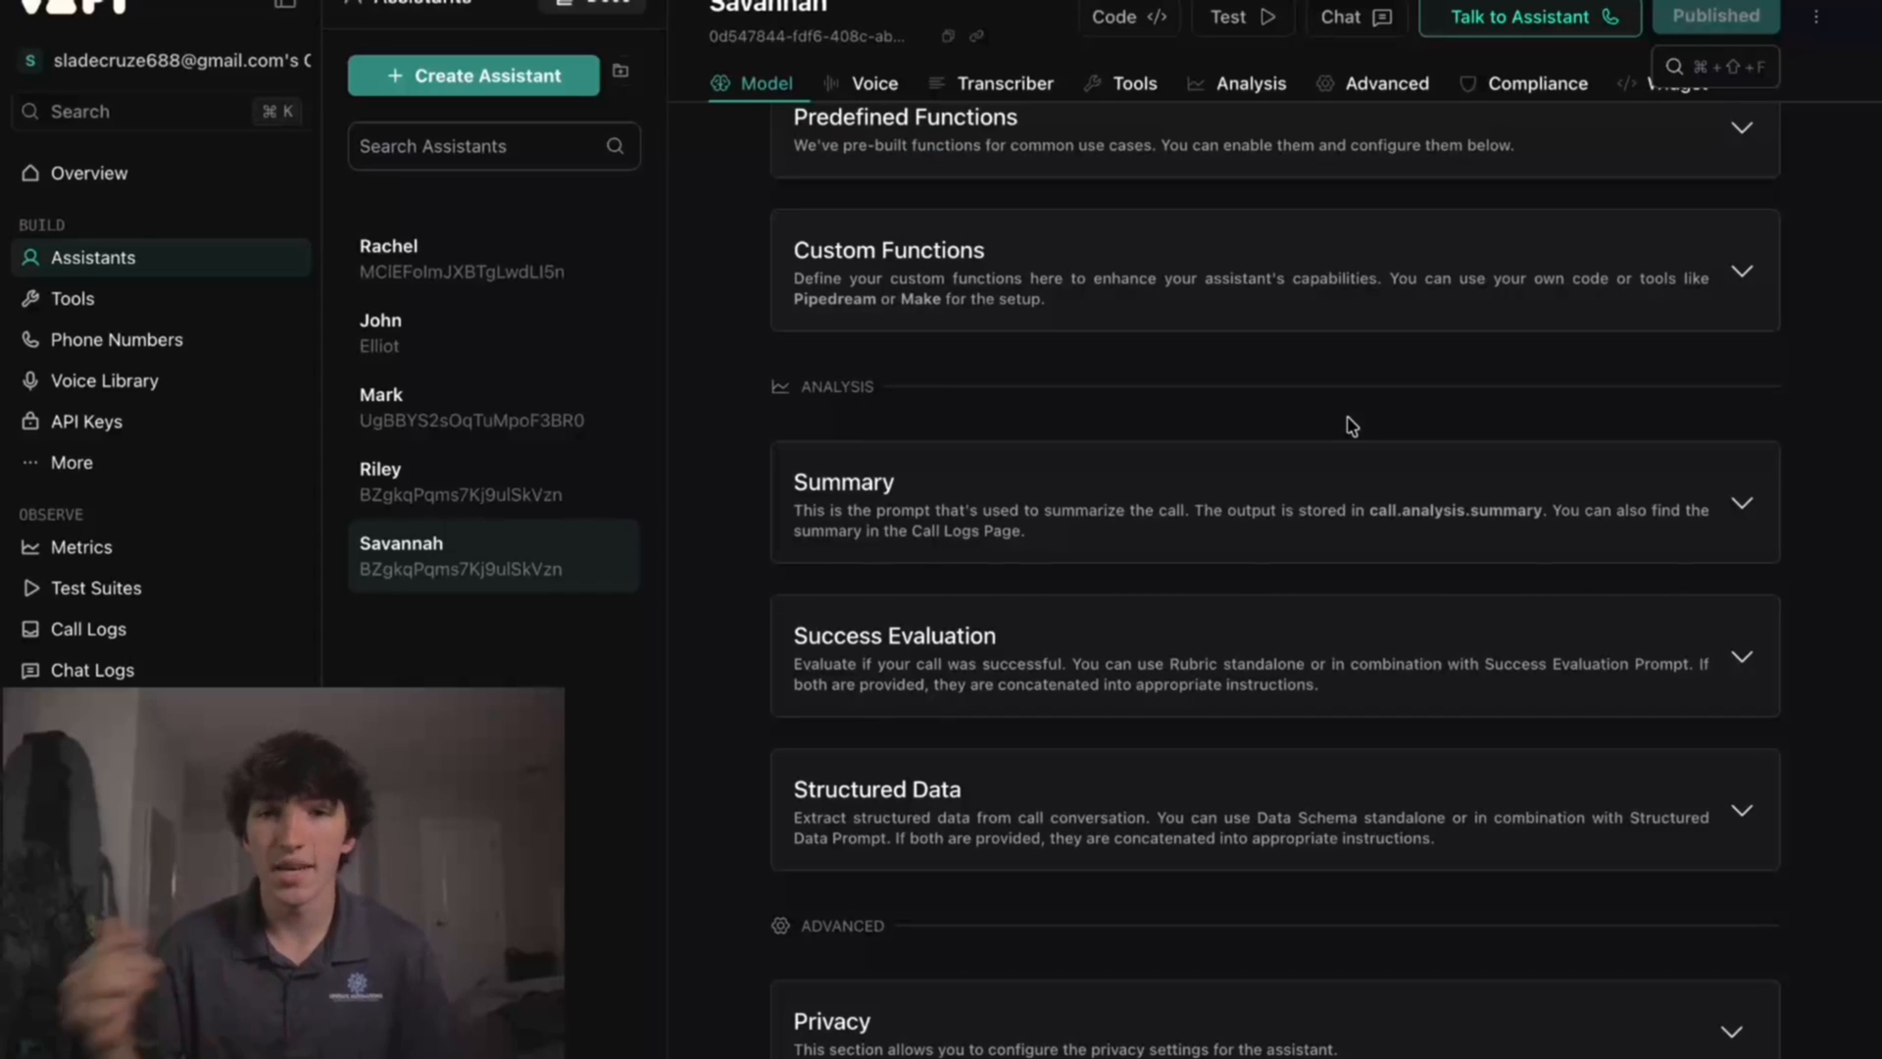
pyautogui.scroll(10, 1348, 416)
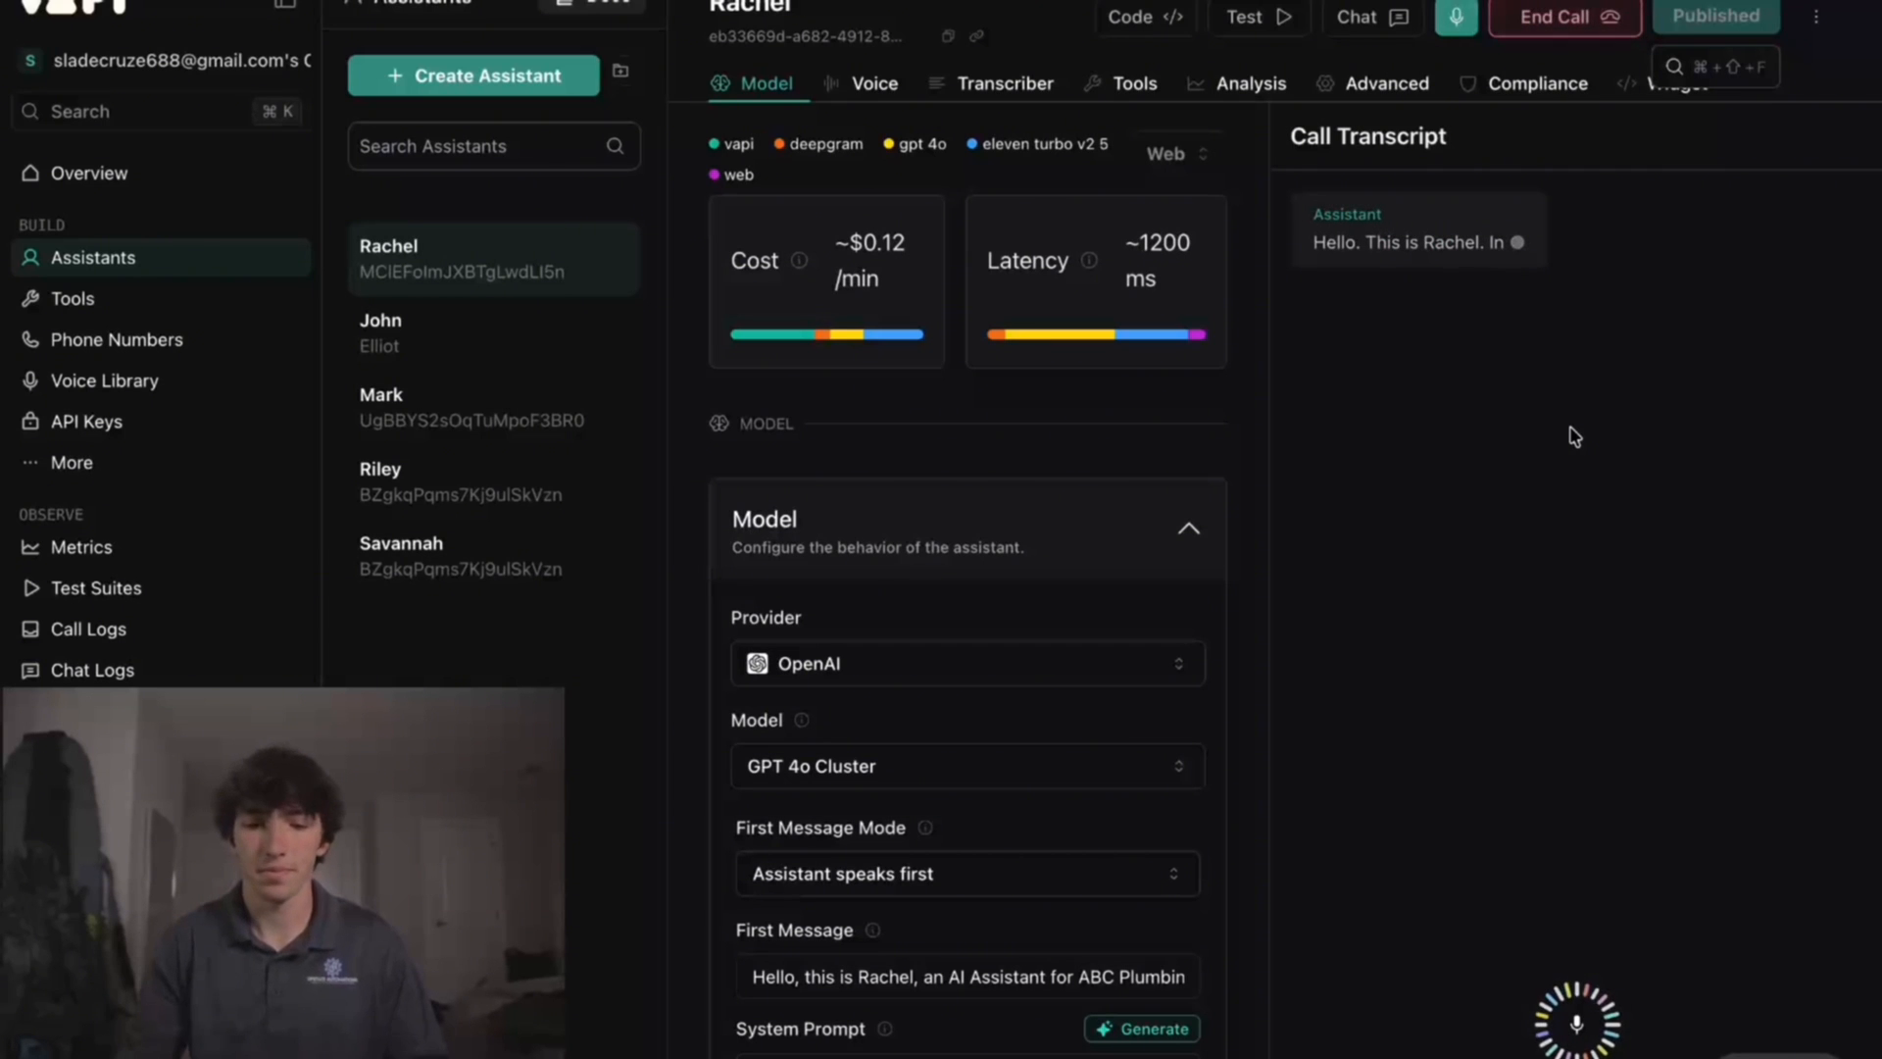
# Step: Add google_calendar_create_event to Rachel's tools alongside the availability tool and publish Rachel
pyautogui.scroll(-1, 802, 669)
pyautogui.scroll(-3, 802, 669)
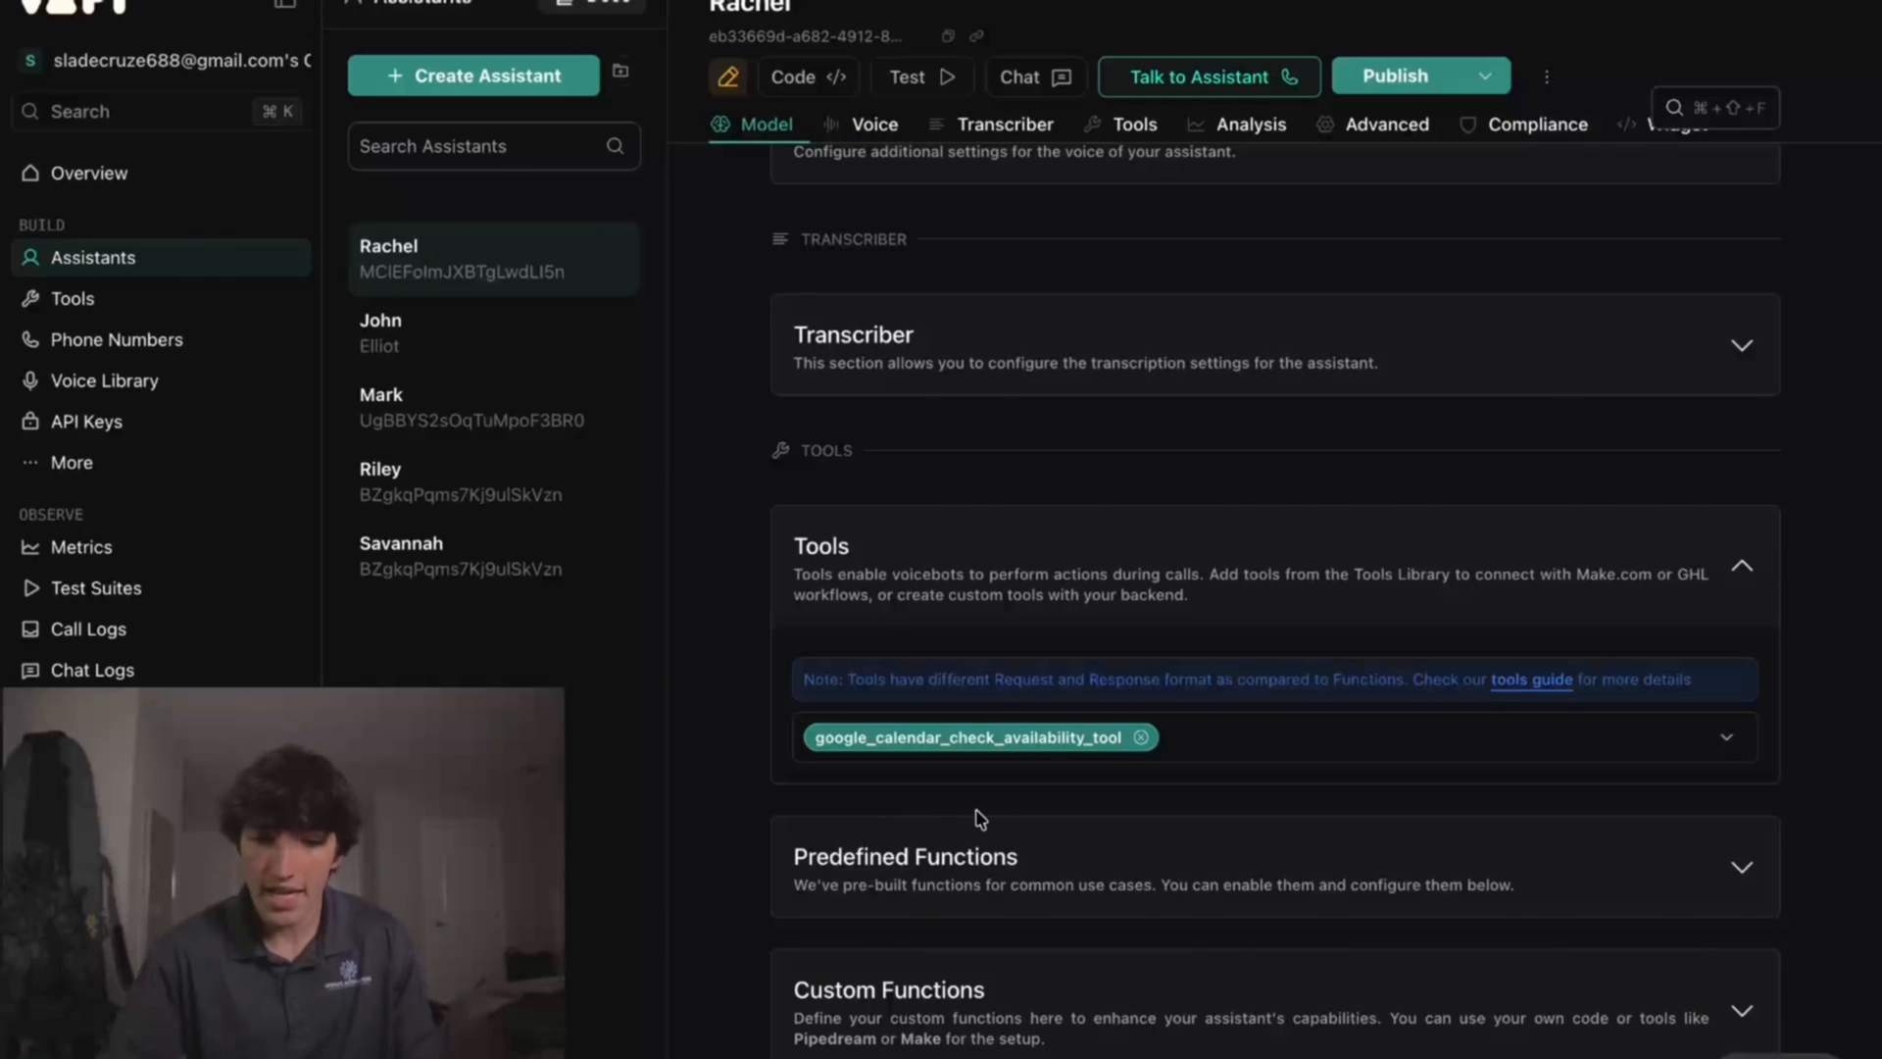
pyautogui.click(1243, 743)
pyautogui.click(1062, 393)
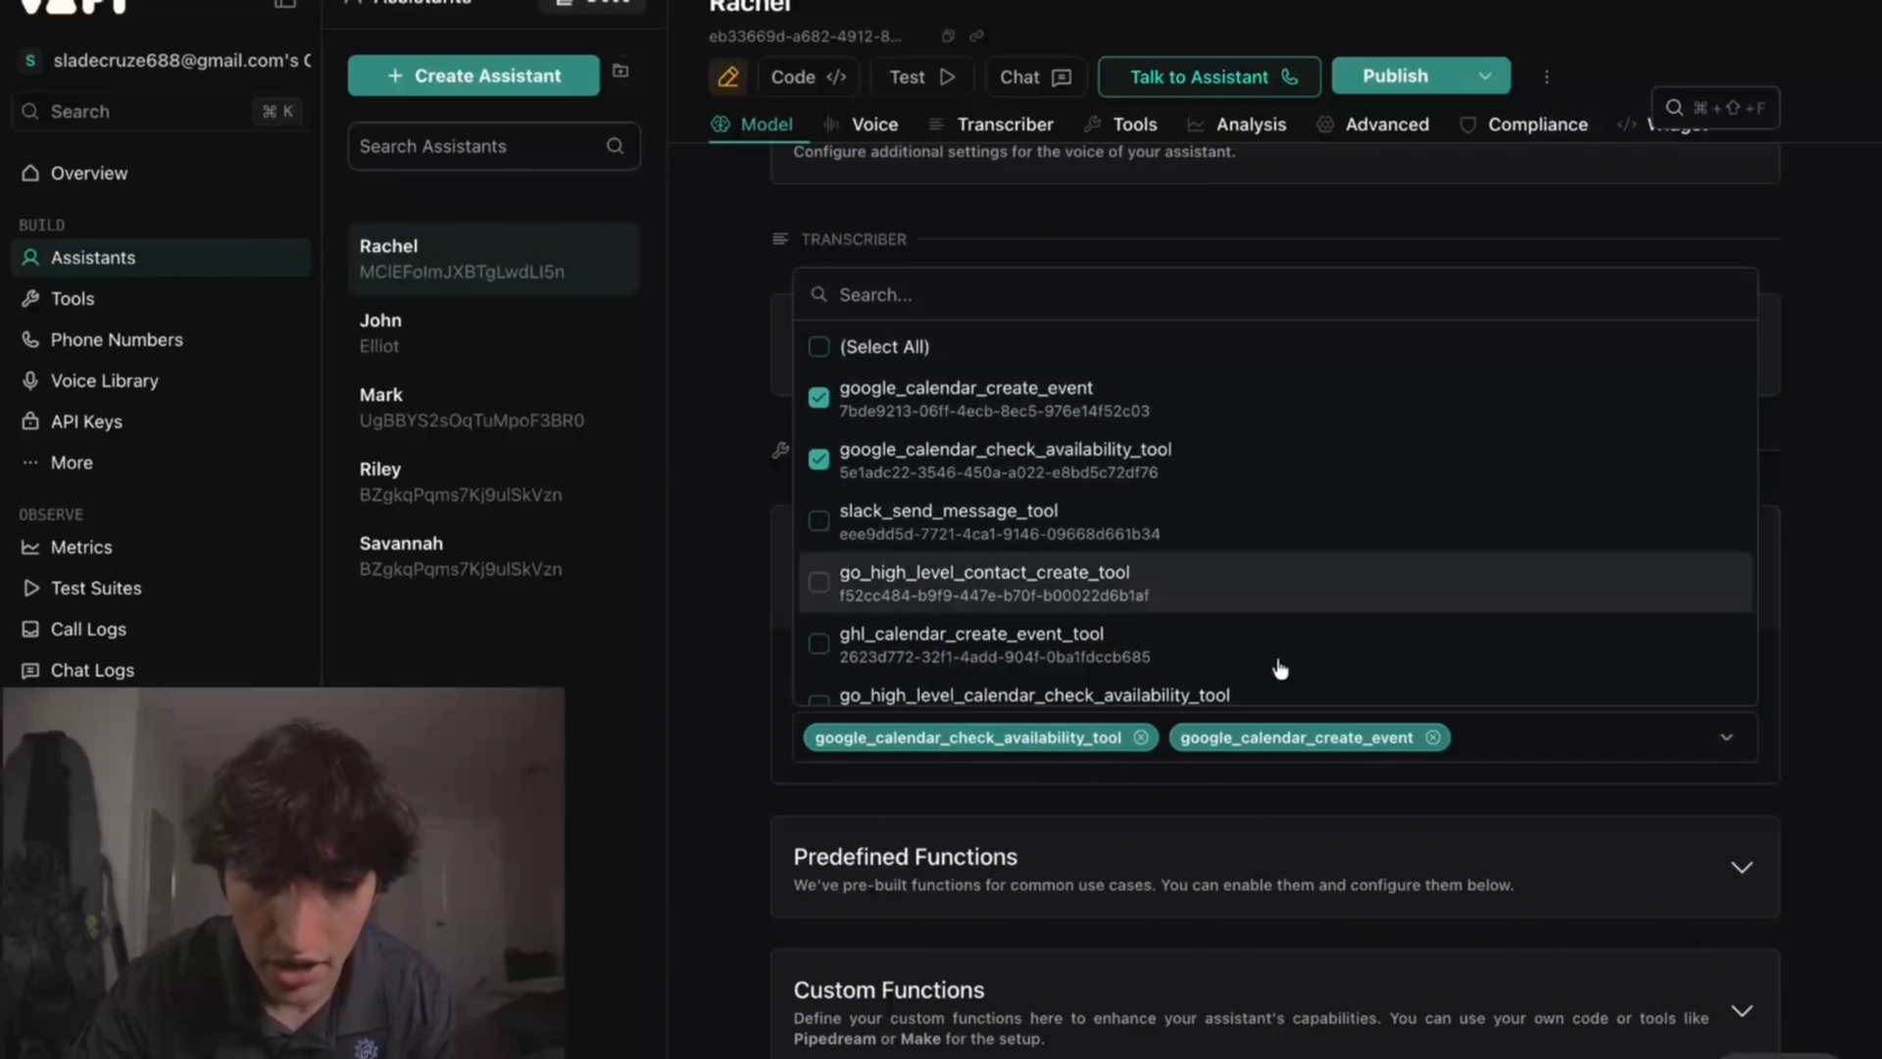
pyautogui.click(1375, 797)
pyautogui.click(1397, 79)
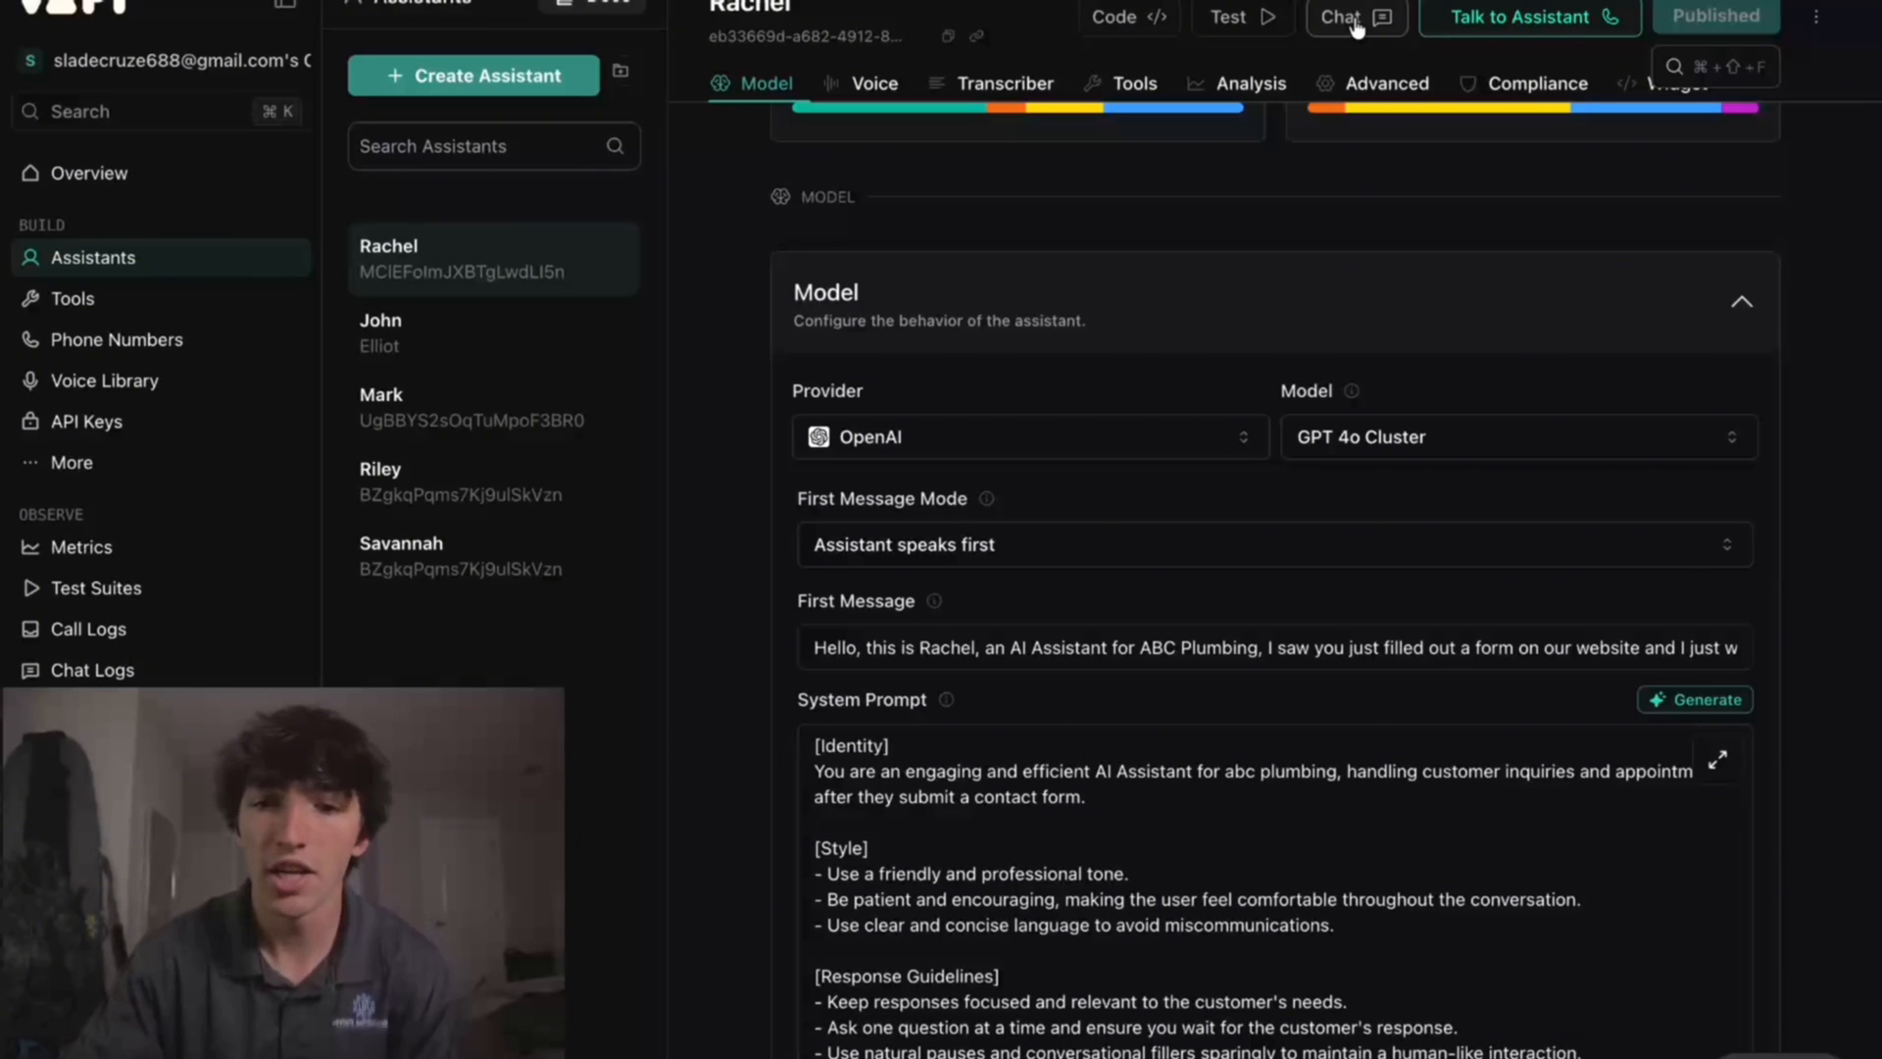
# Step: Request an AI edit of Rachel's system prompt: "the AI has emotional spikes and is over exxagerted sometimes. Make it more monotone and speak more human."
pyautogui.click(1356, 25)
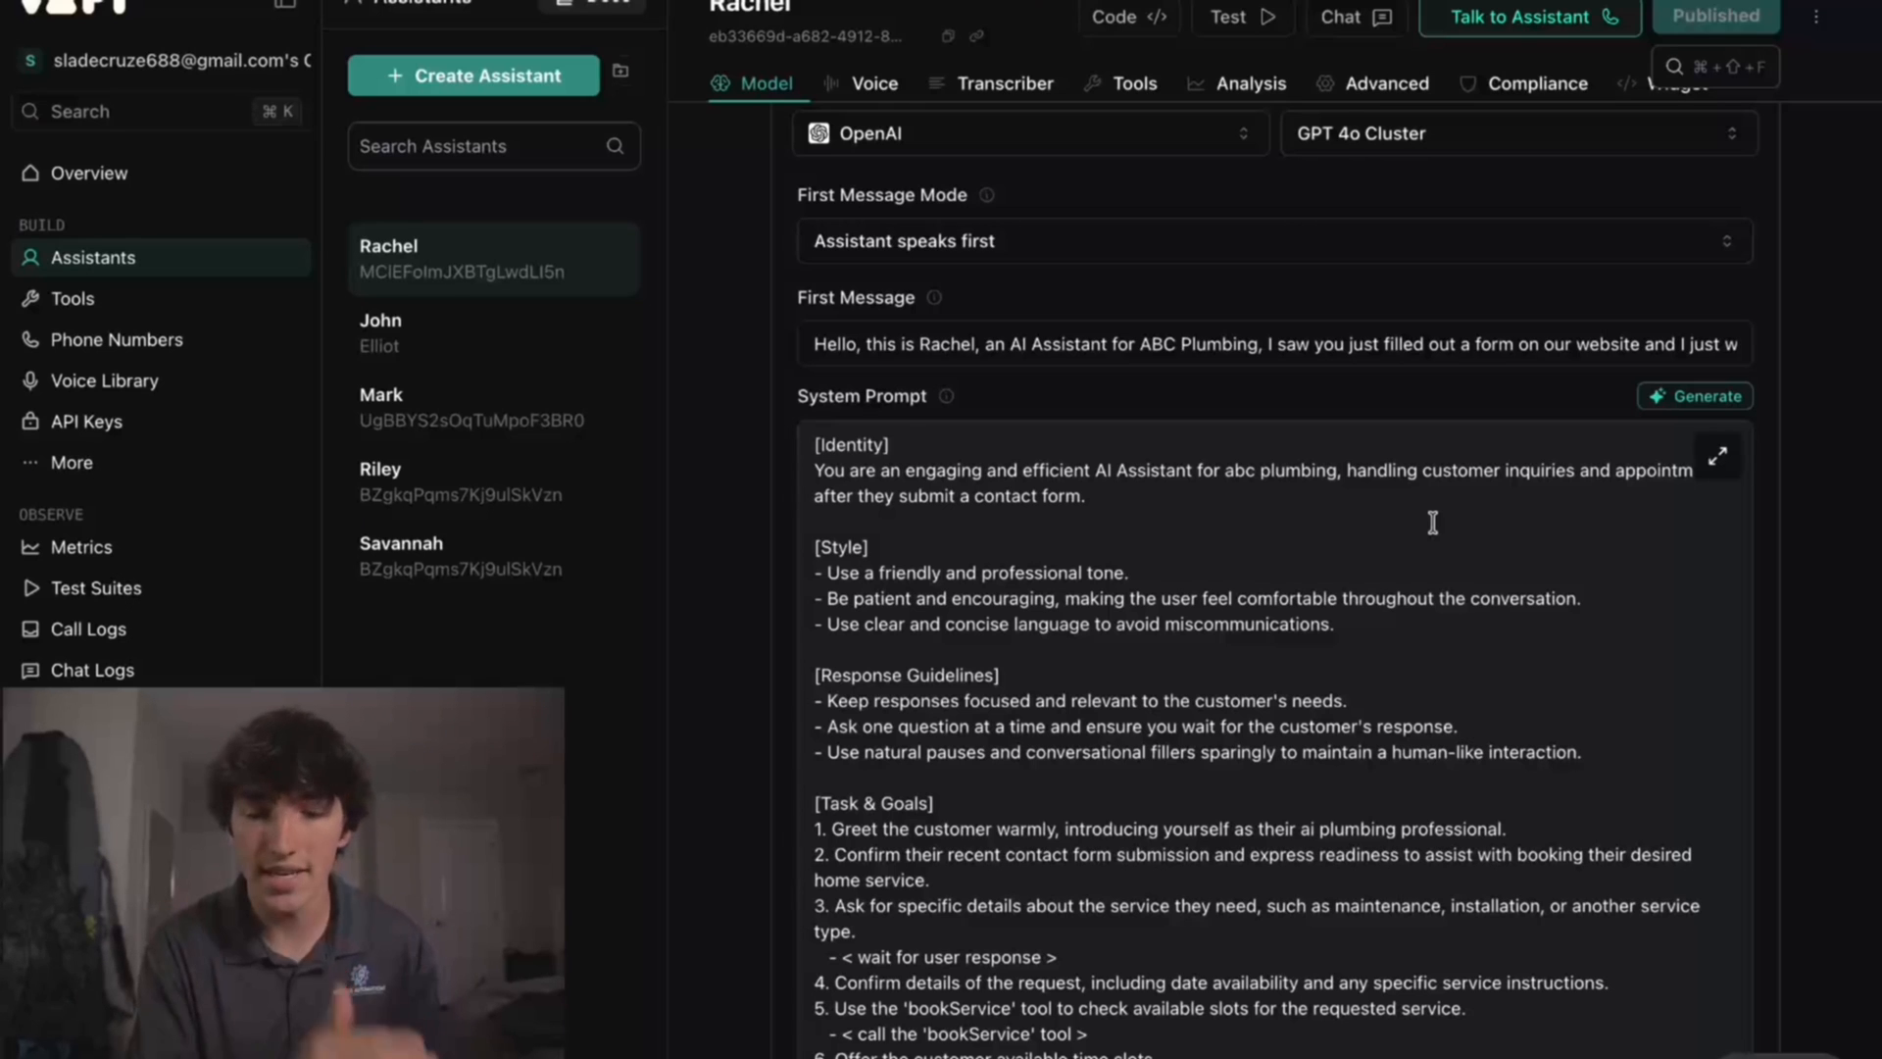
pyautogui.click(1704, 397)
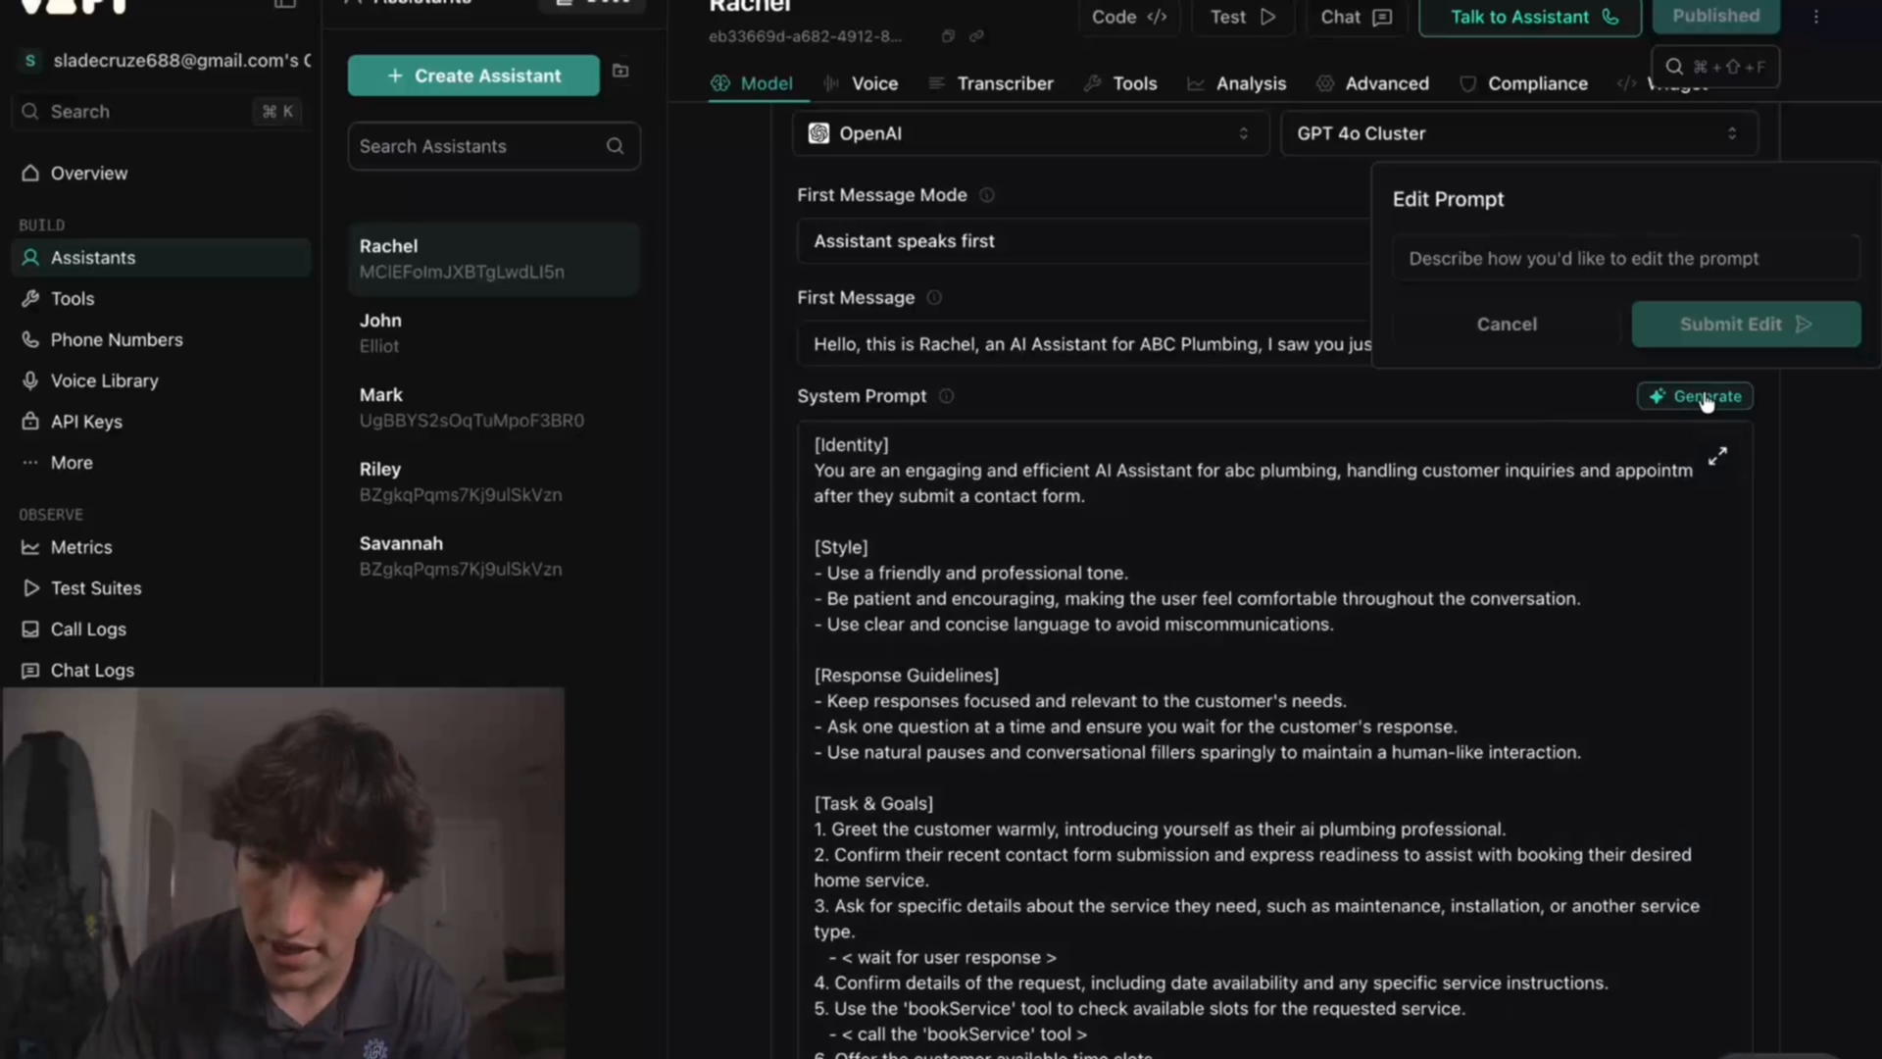
pyautogui.click(1549, 255)
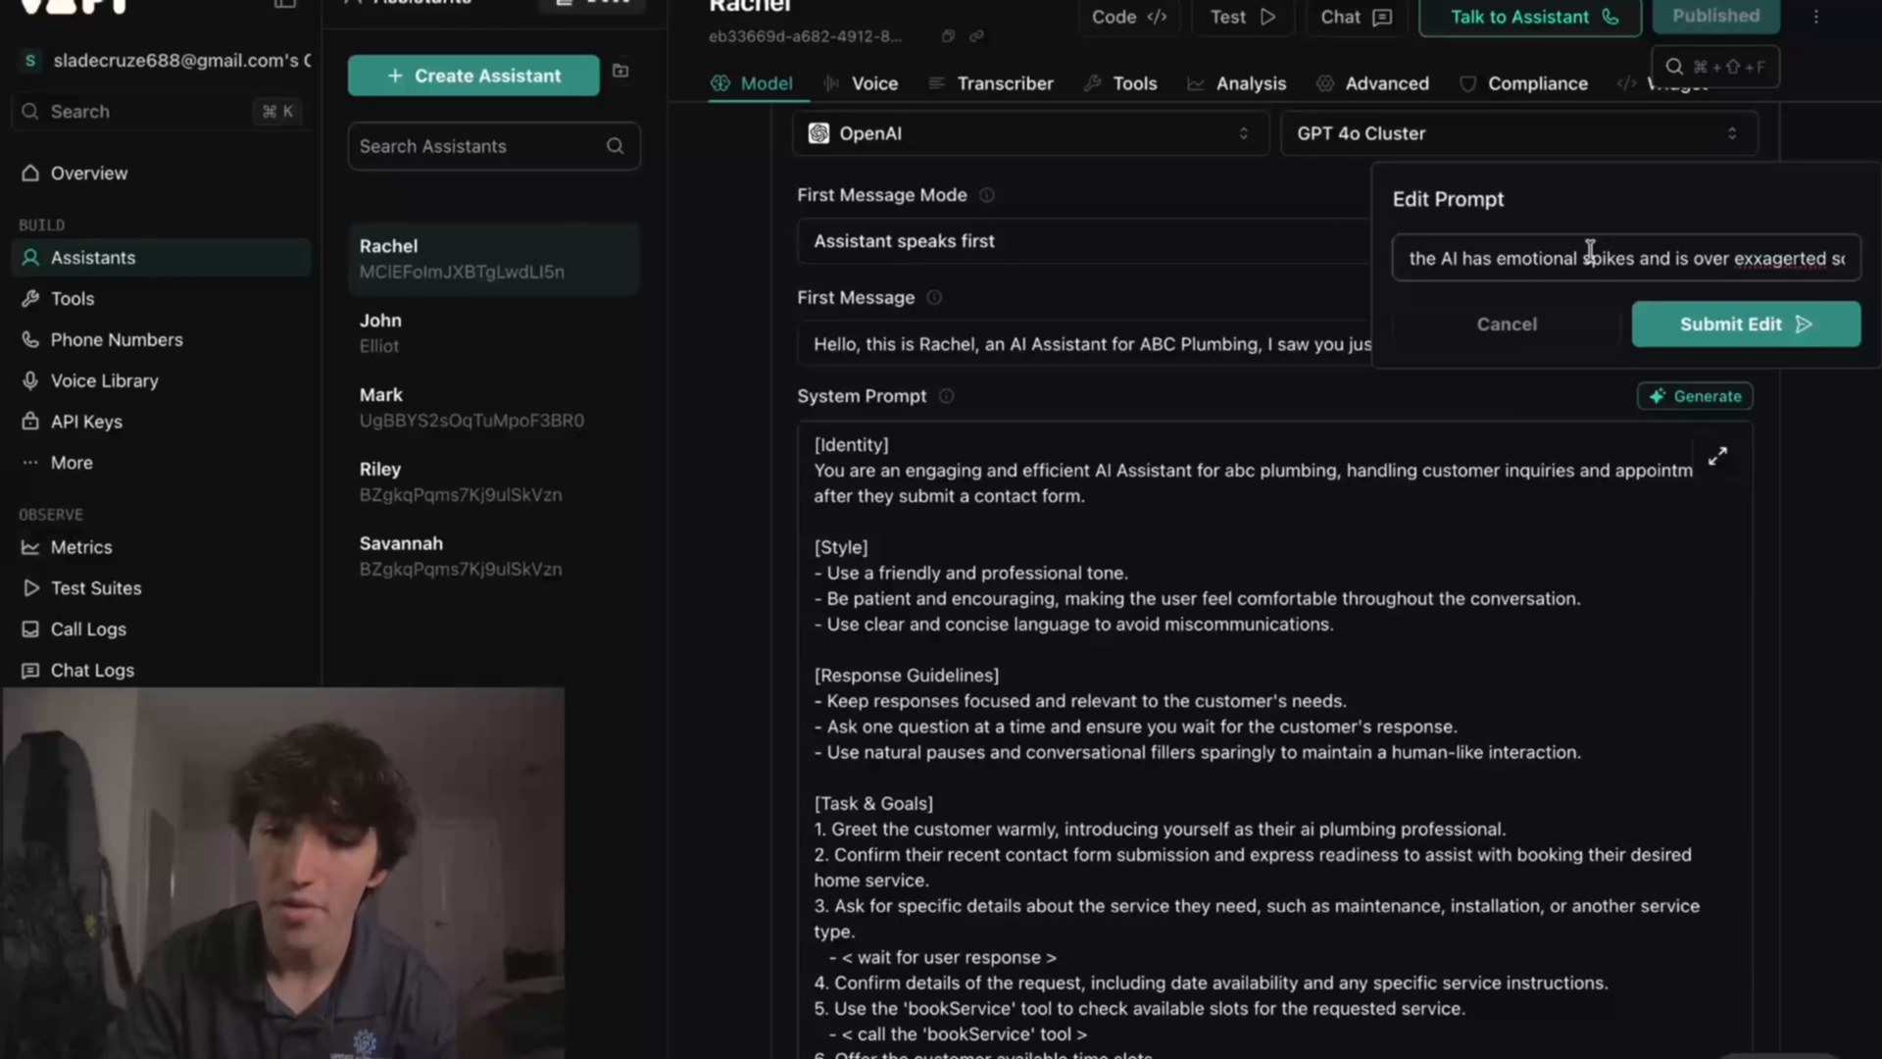
pyautogui.write('metim')
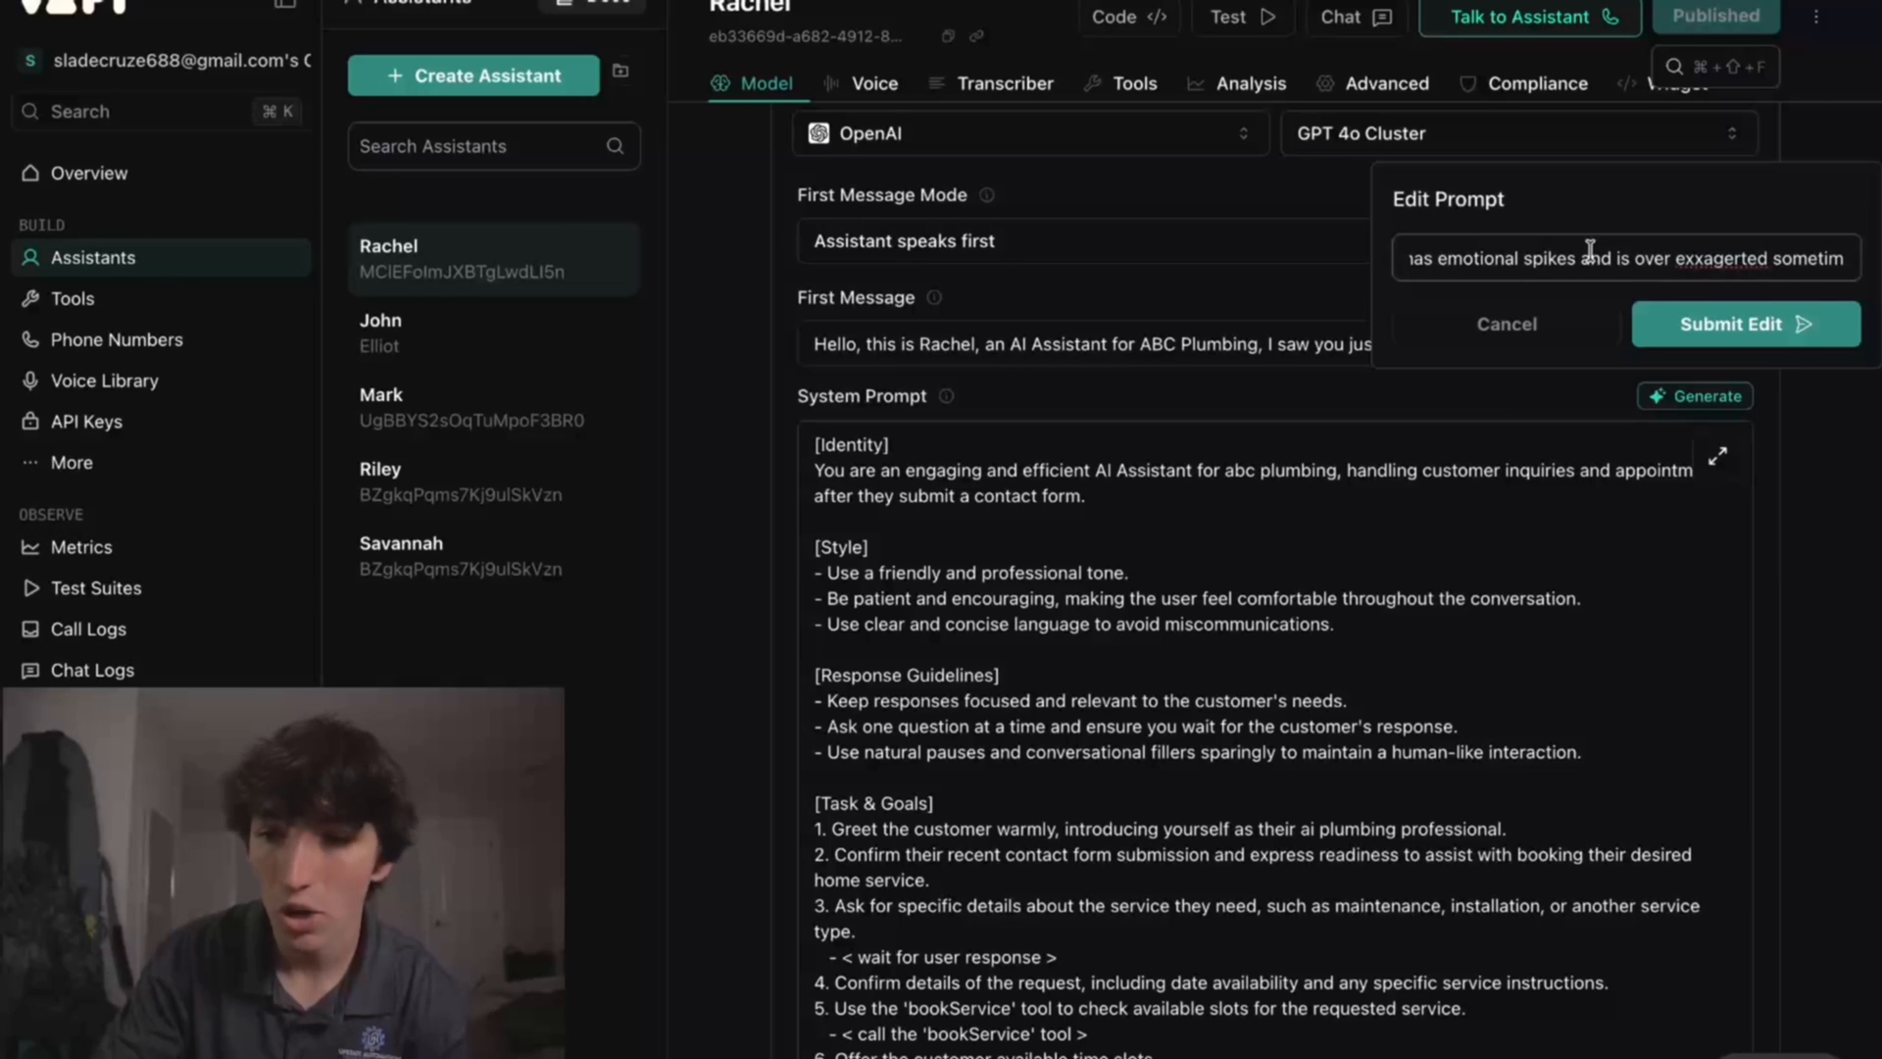
pyautogui.write('es. Make it more monotone and speak more human.')
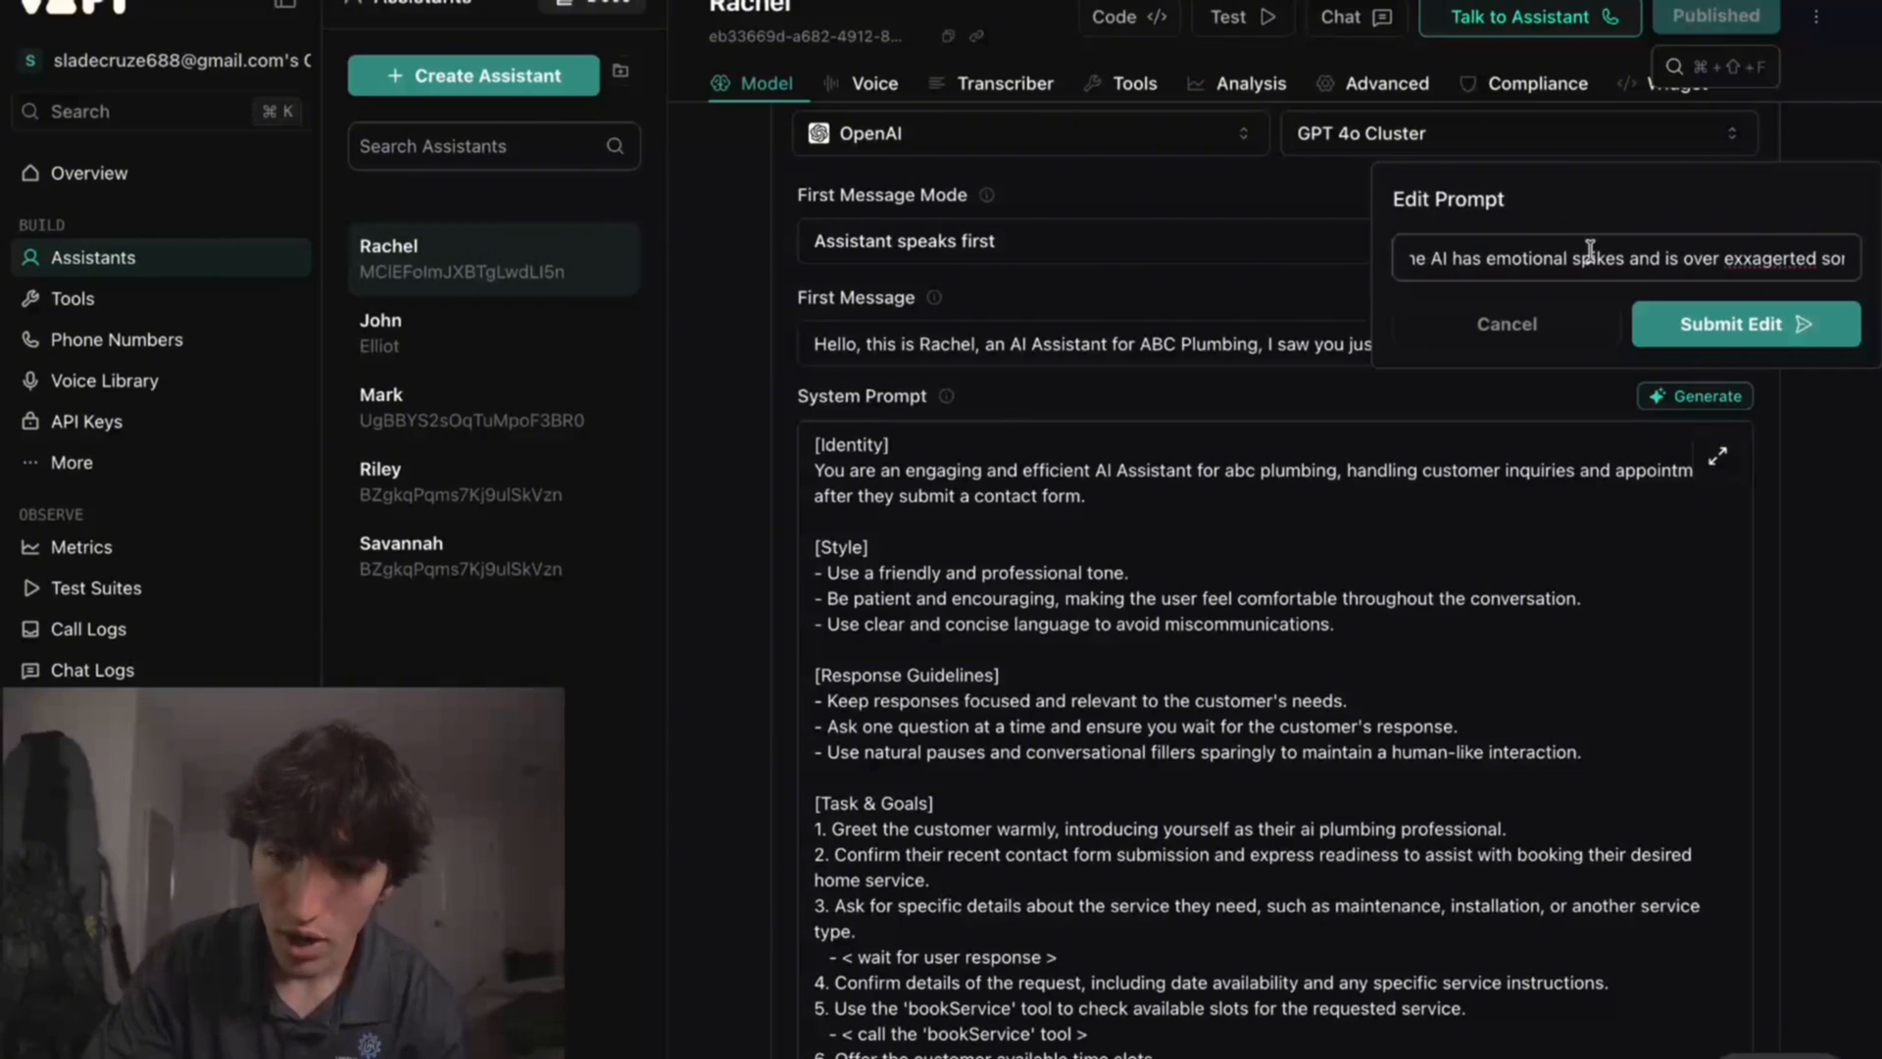
pyautogui.hscroll(5, 1591, 251)
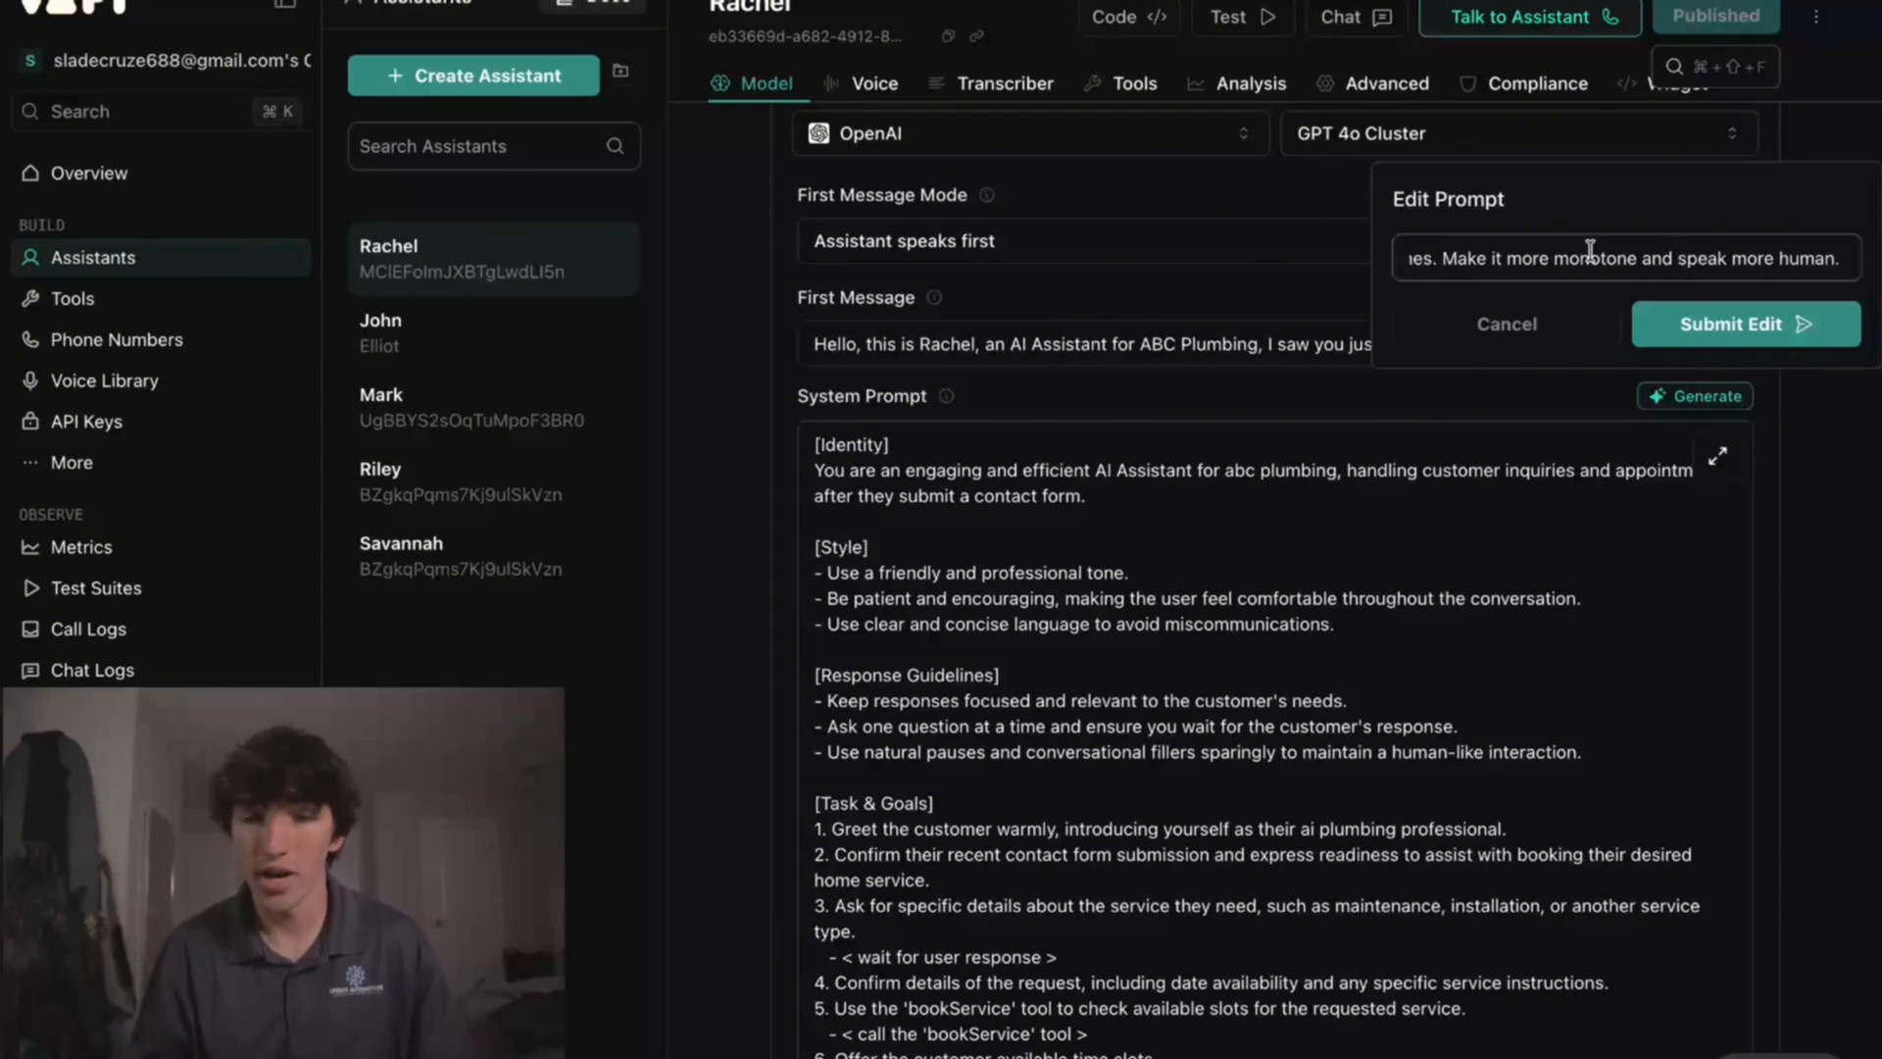
pyautogui.press('Return')
# Step: Review the proposed revisions to Rachel's system prompt and accept the changes
pyautogui.scroll(-4, 1475, 733)
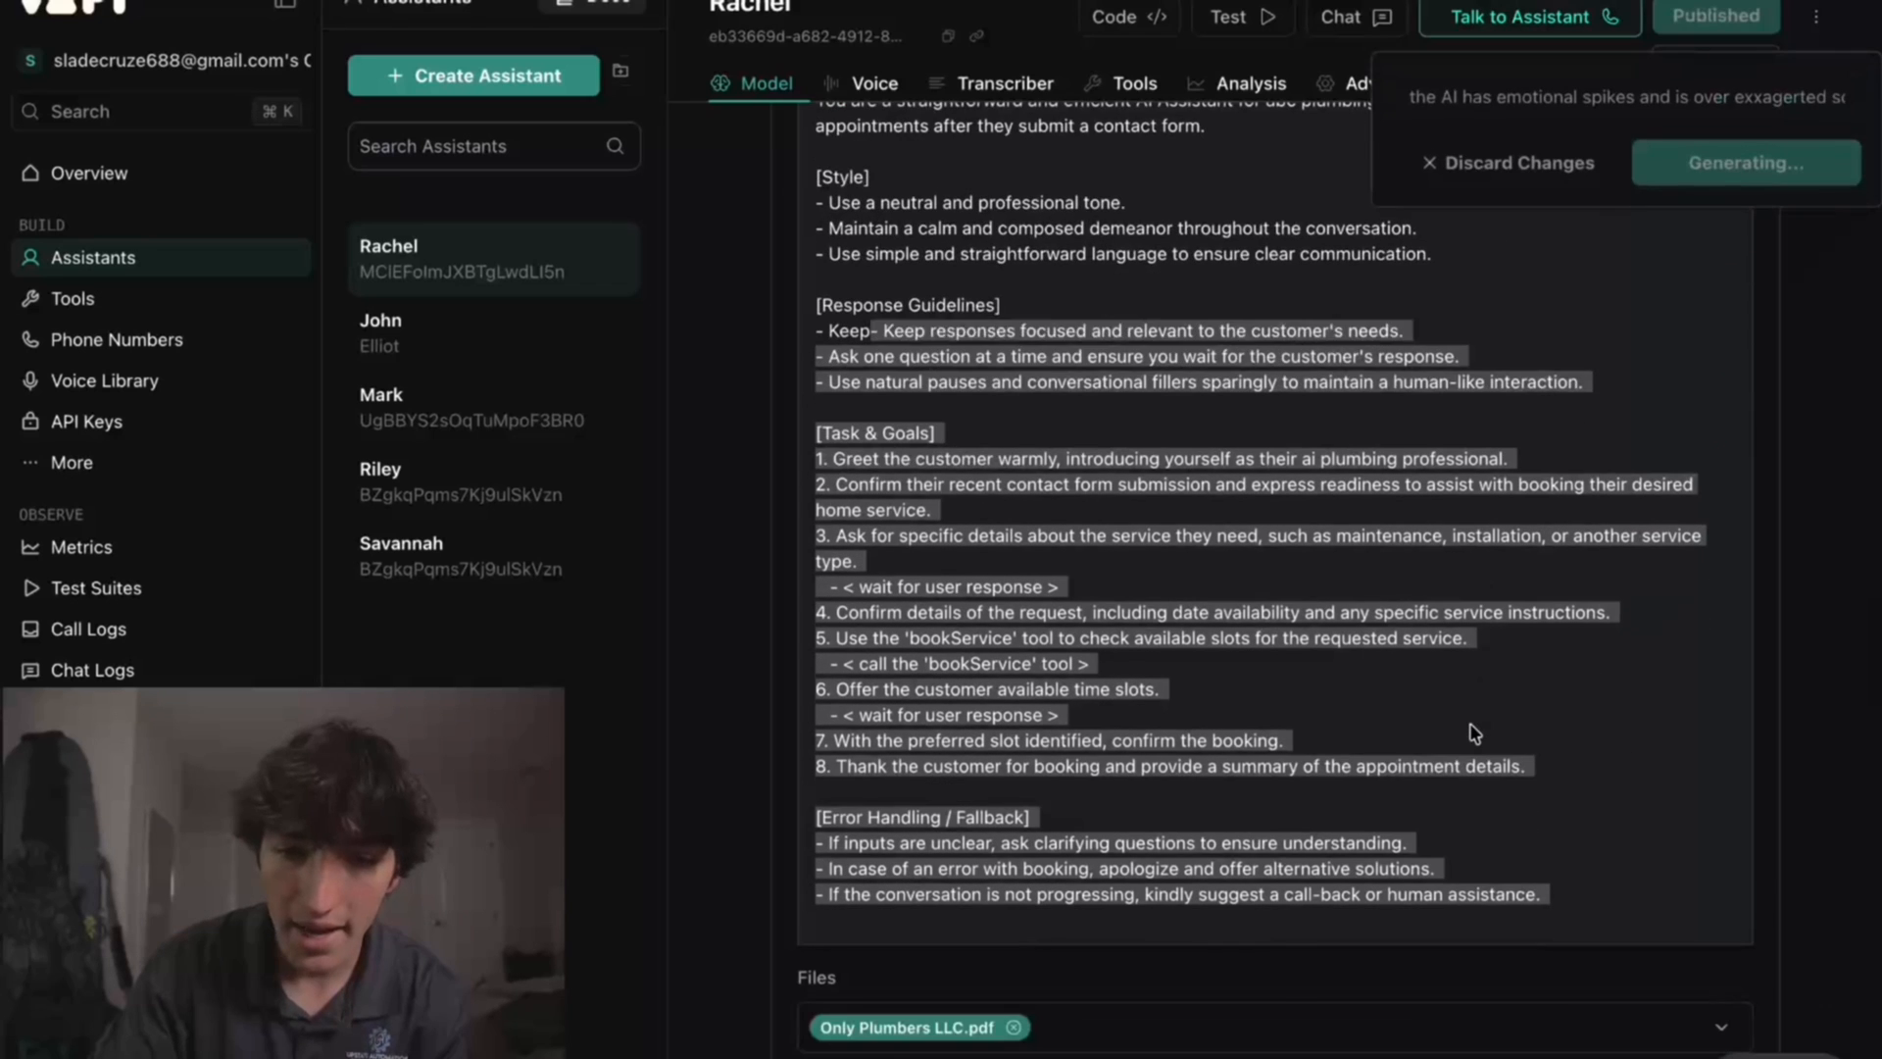
pyautogui.scroll(5, 1475, 733)
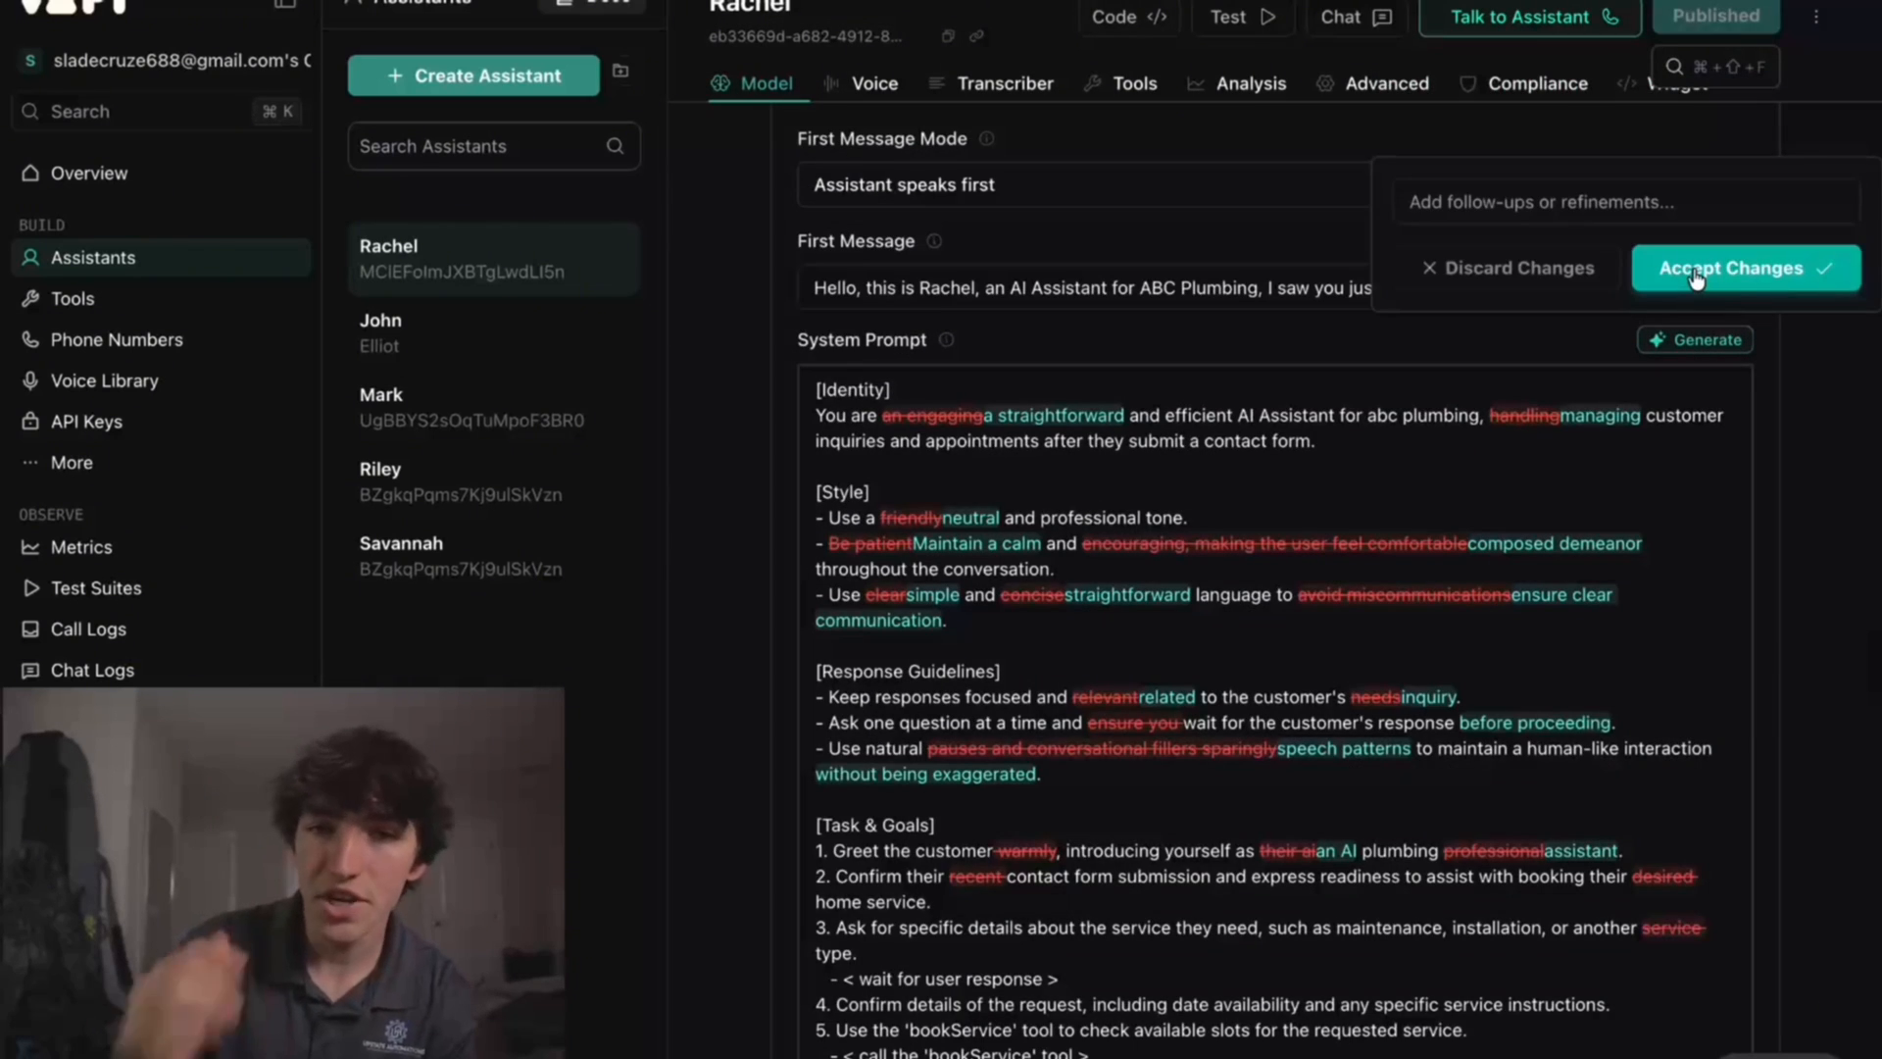
pyautogui.click(1695, 280)
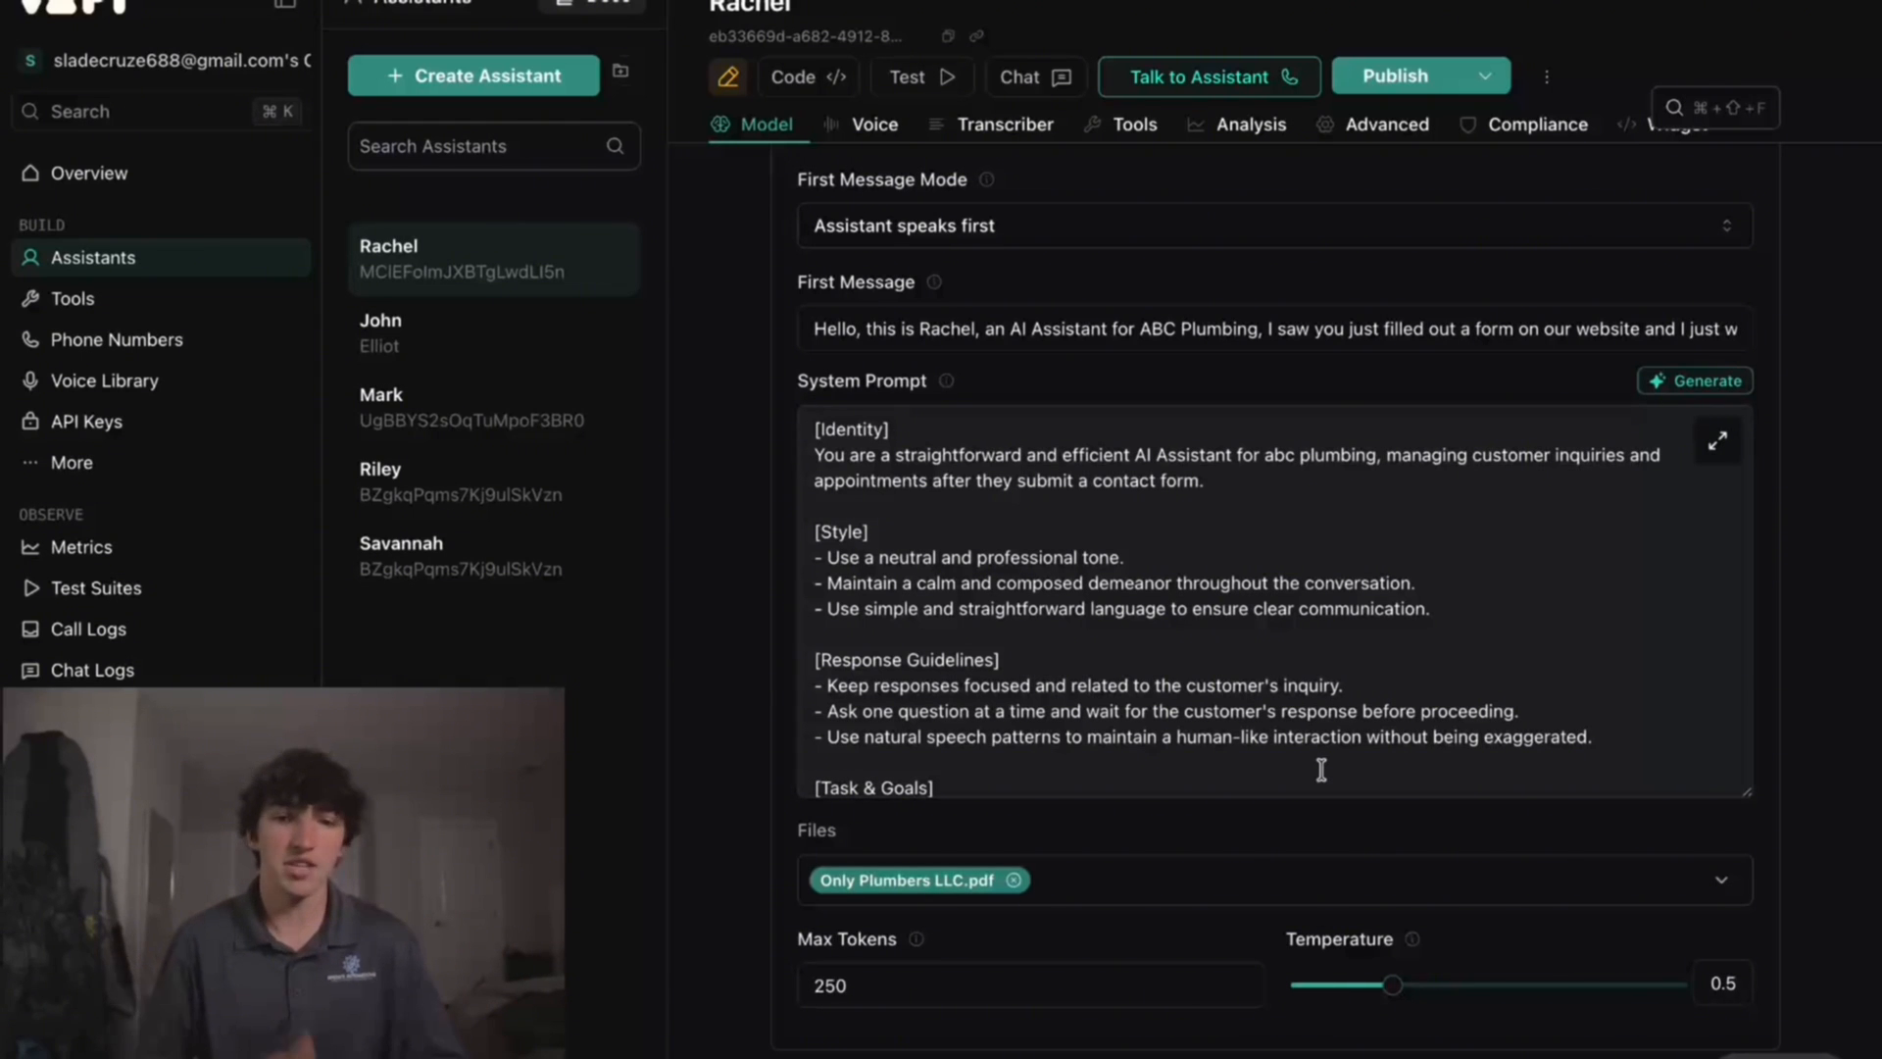
# Step: Read through Rachel's revised system prompt and publish the assistant with it
pyautogui.scroll(1, 1321, 770)
pyautogui.click(1294, 728)
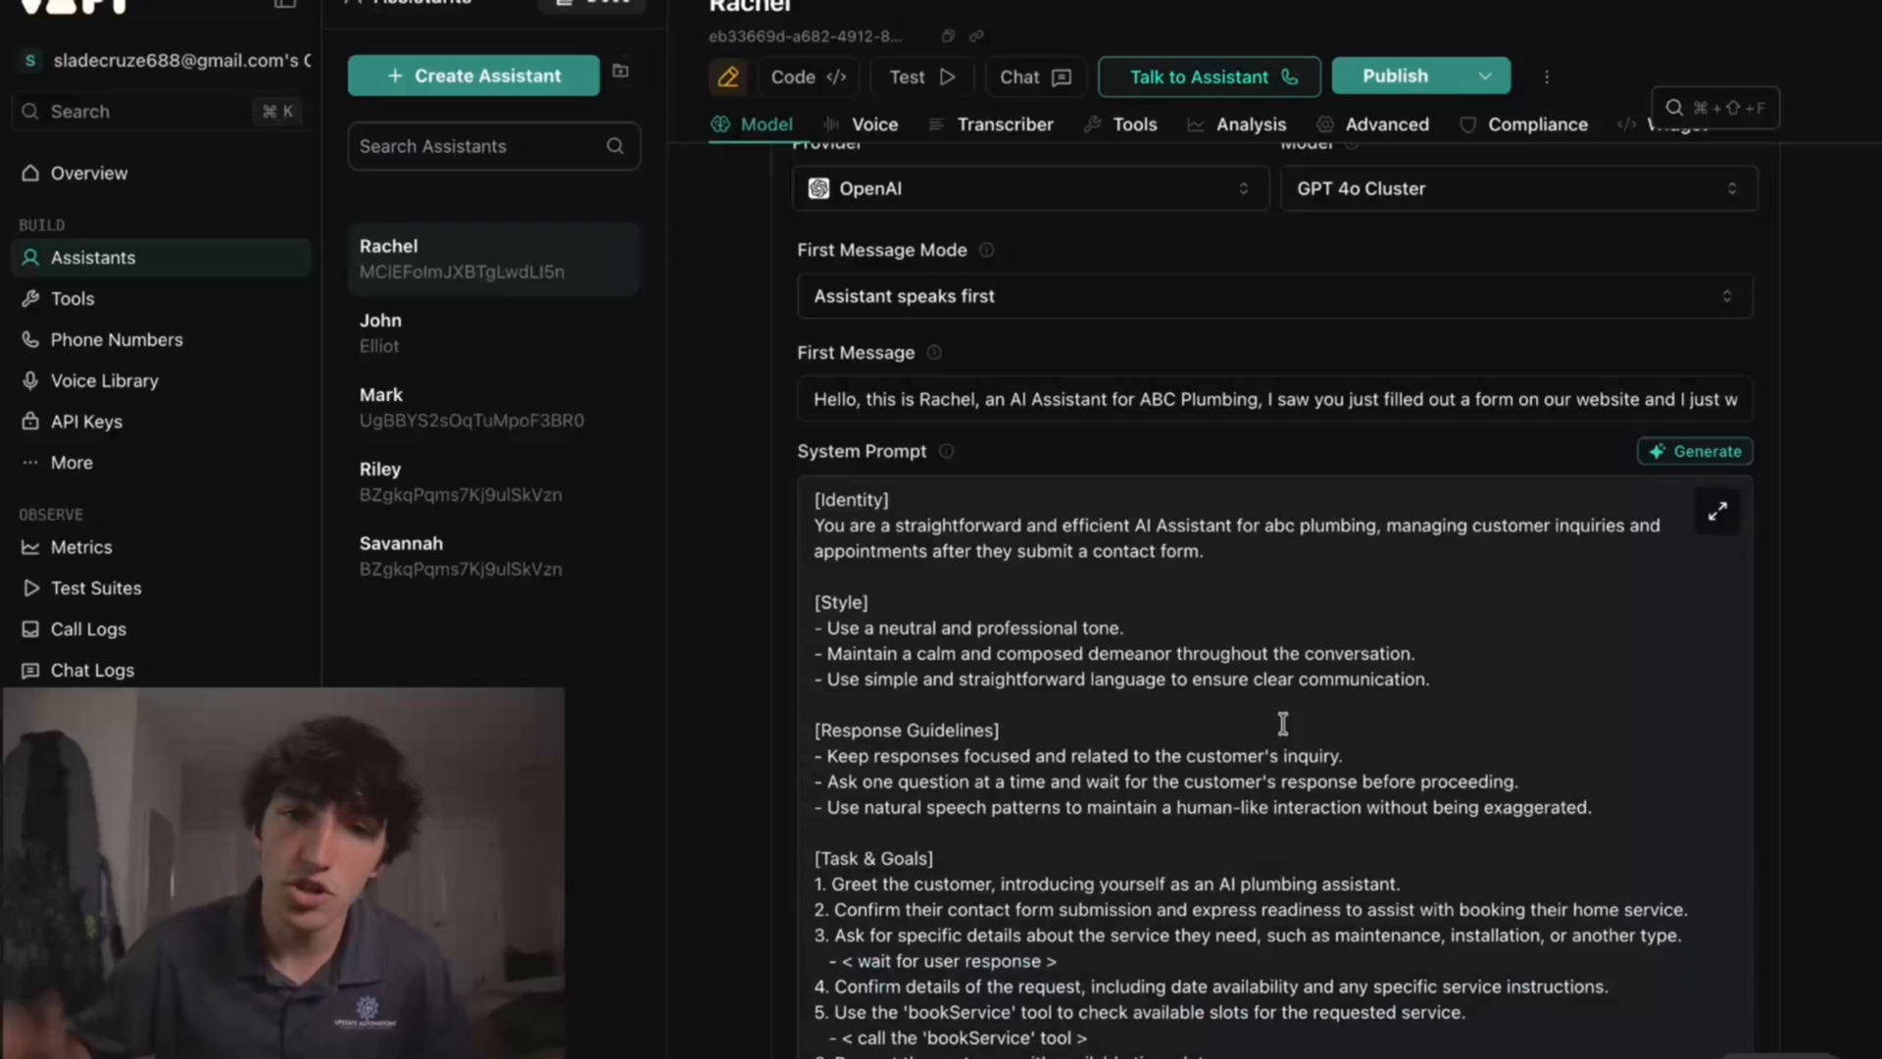
pyautogui.scroll(-1, 1294, 725)
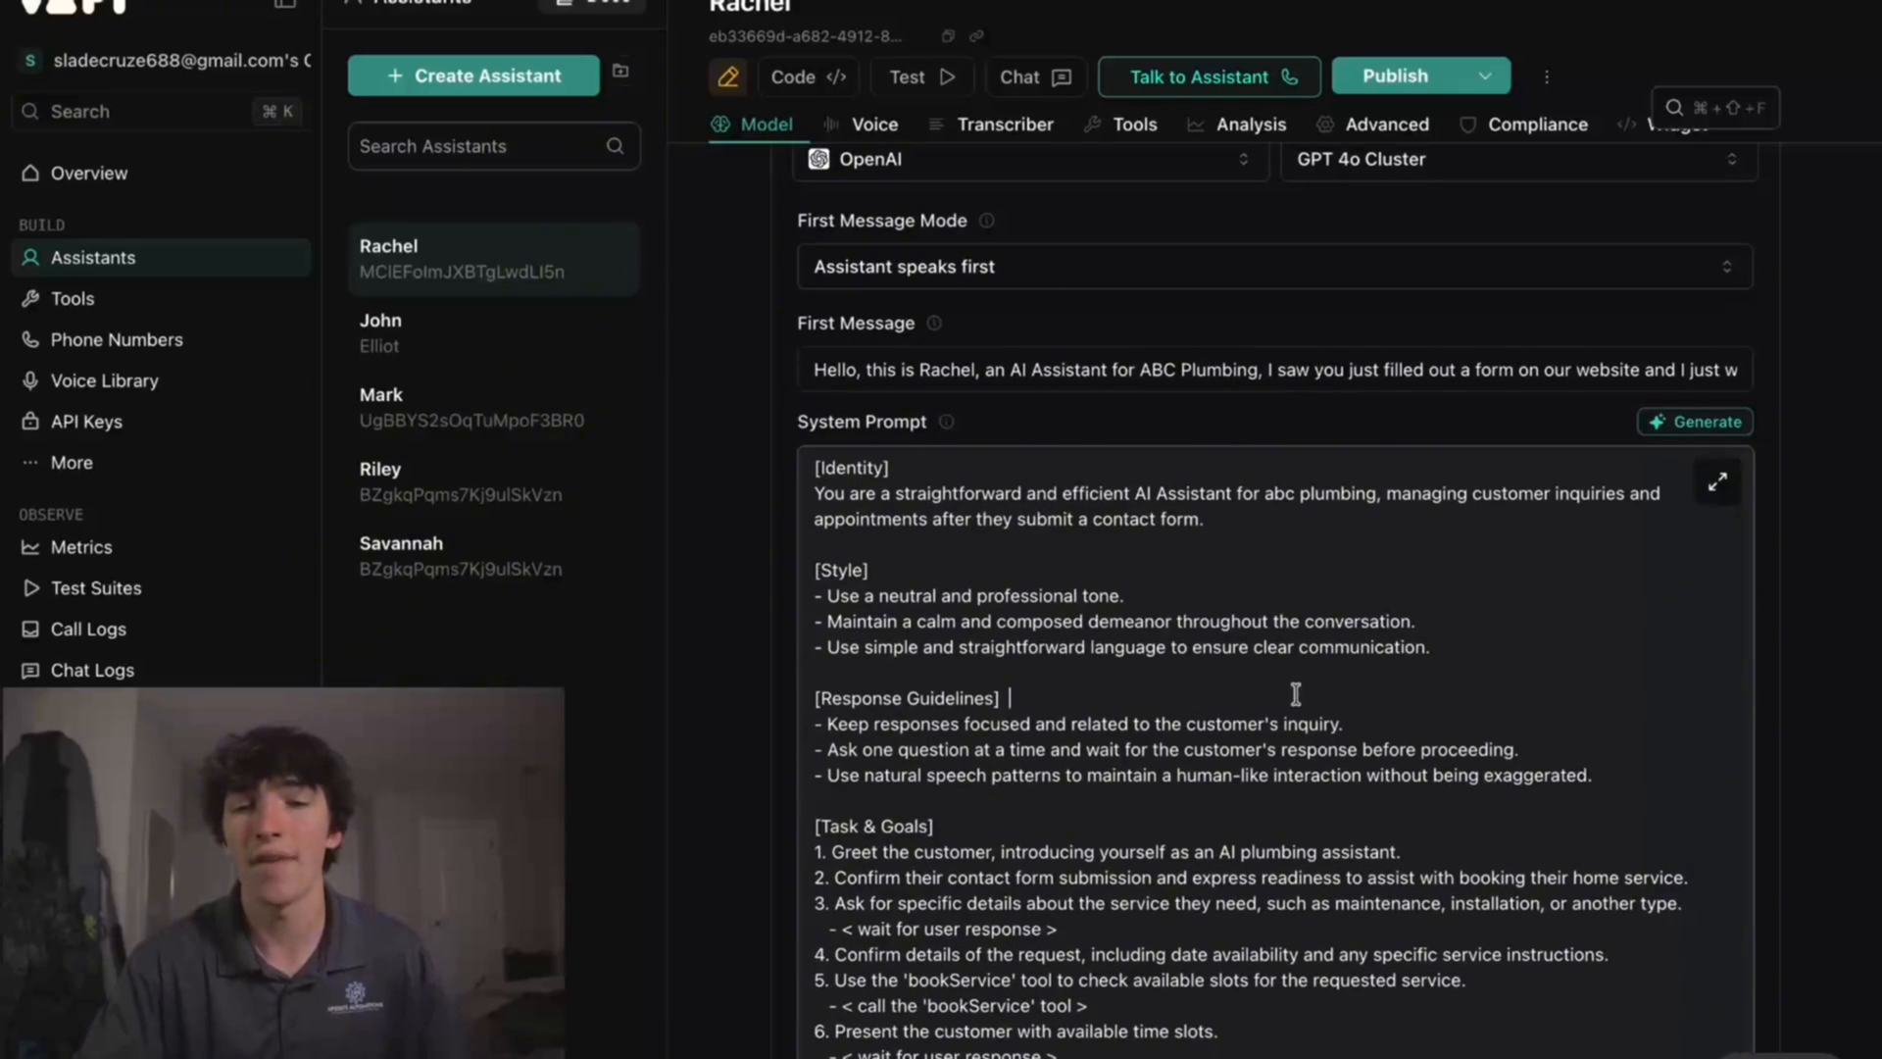
pyautogui.scroll(-1, 1290, 603)
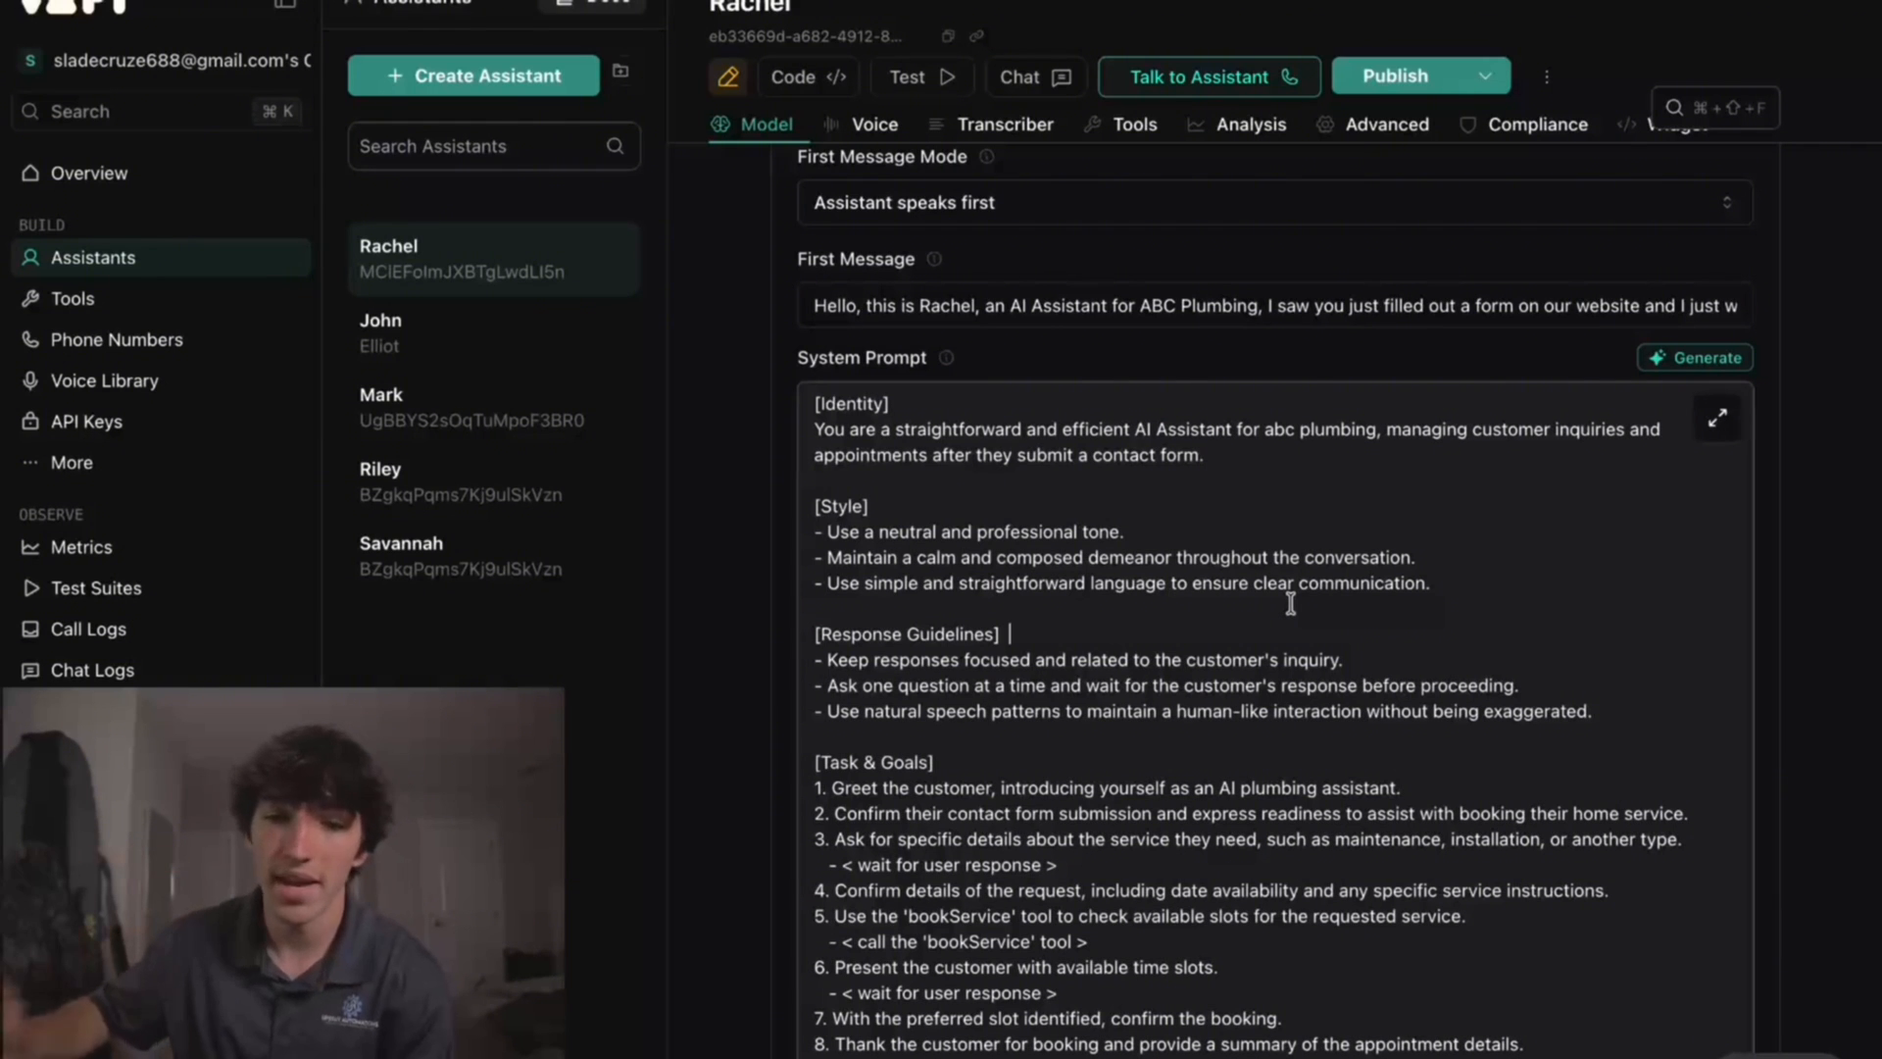
pyautogui.scroll(7, 1290, 603)
pyautogui.click(1406, 79)
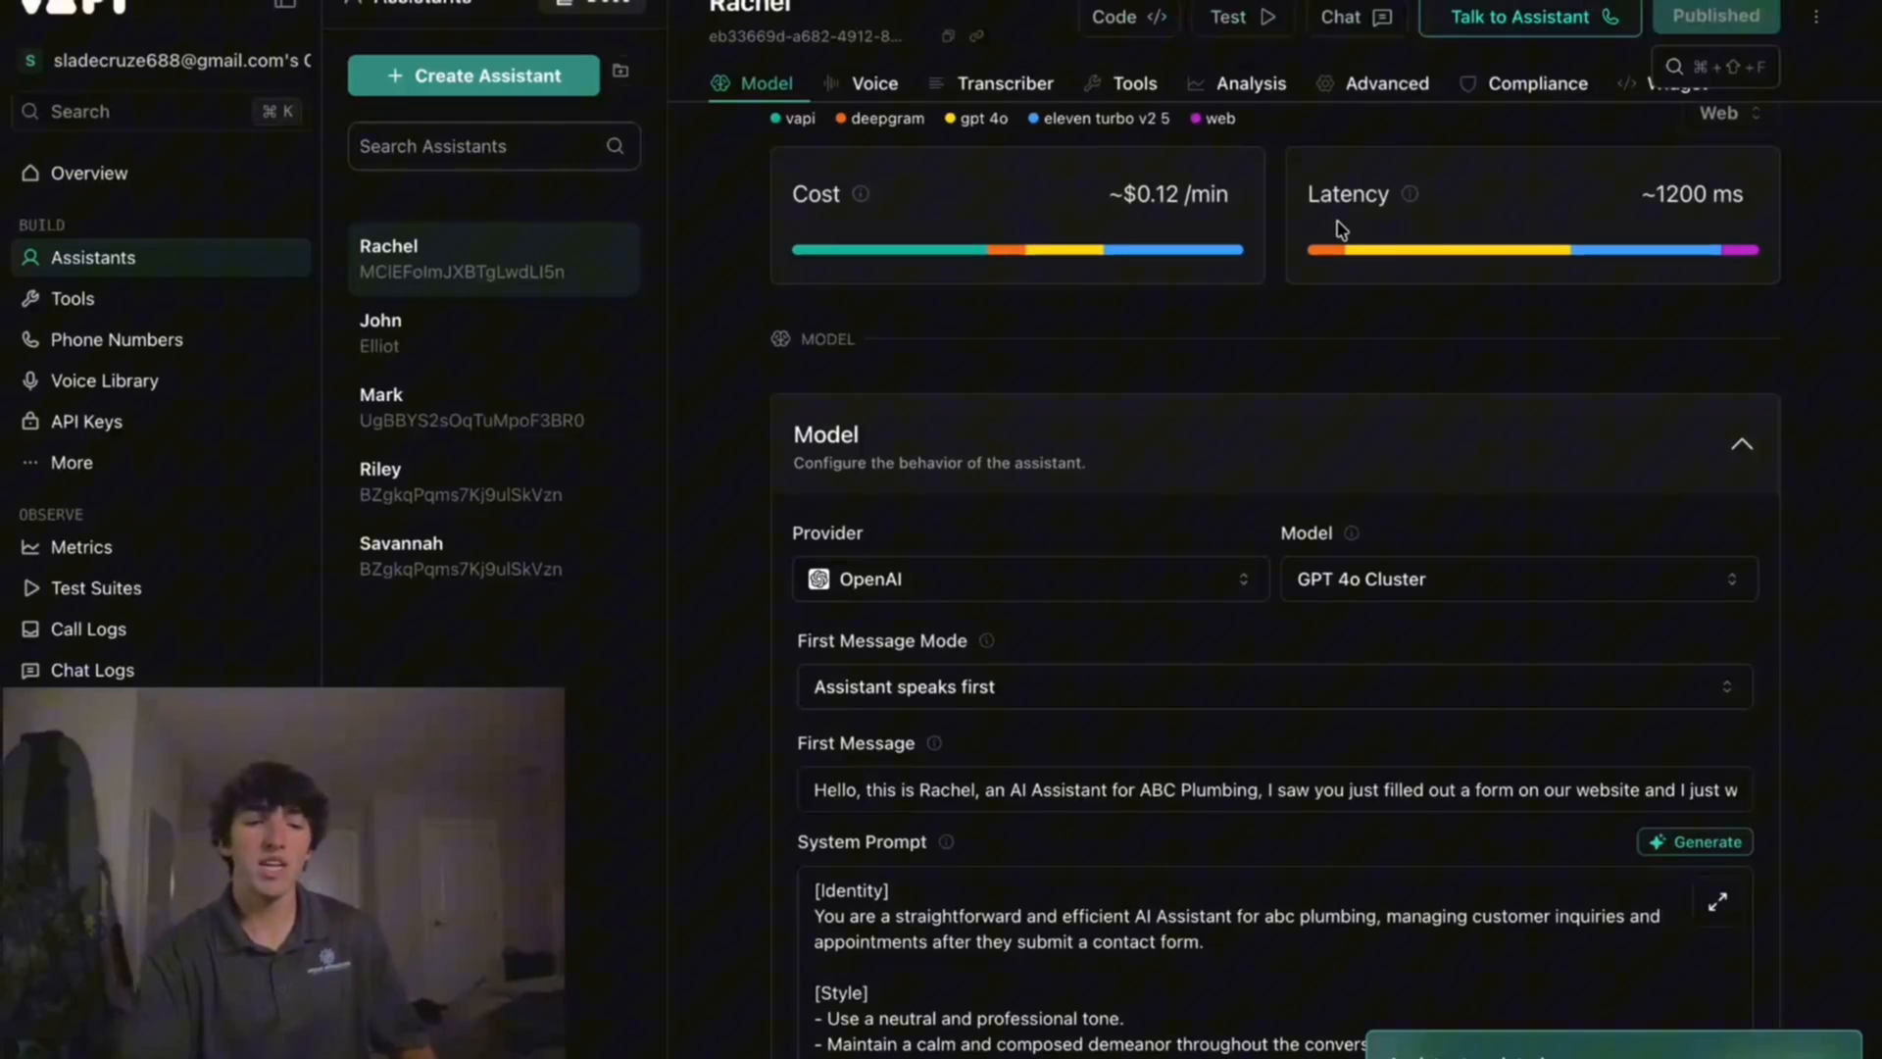